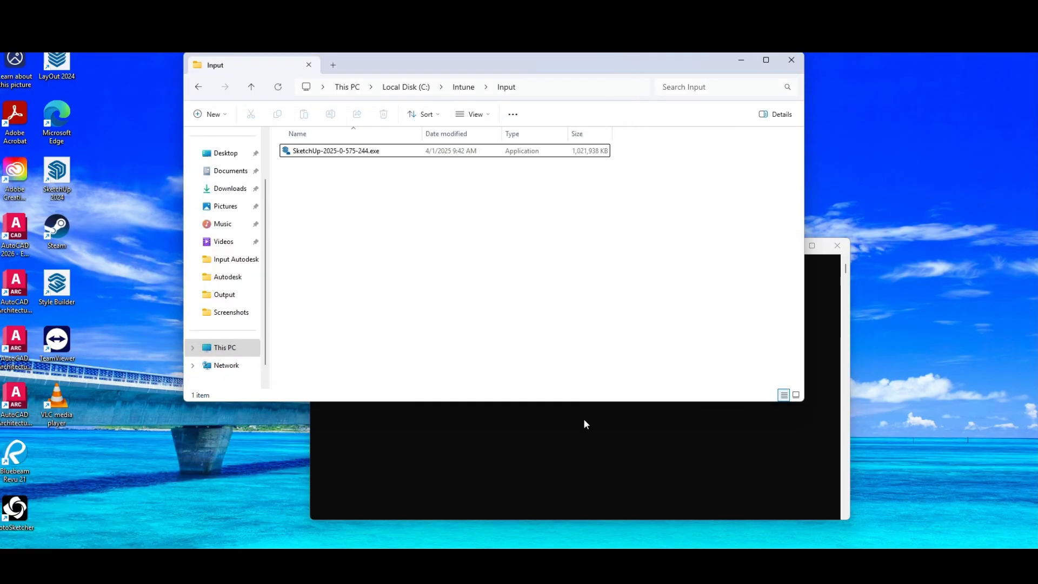
Switch to the Intune admin center and review the properties of the SketchUP 2024 app, including its install command
left_click(321, 151)
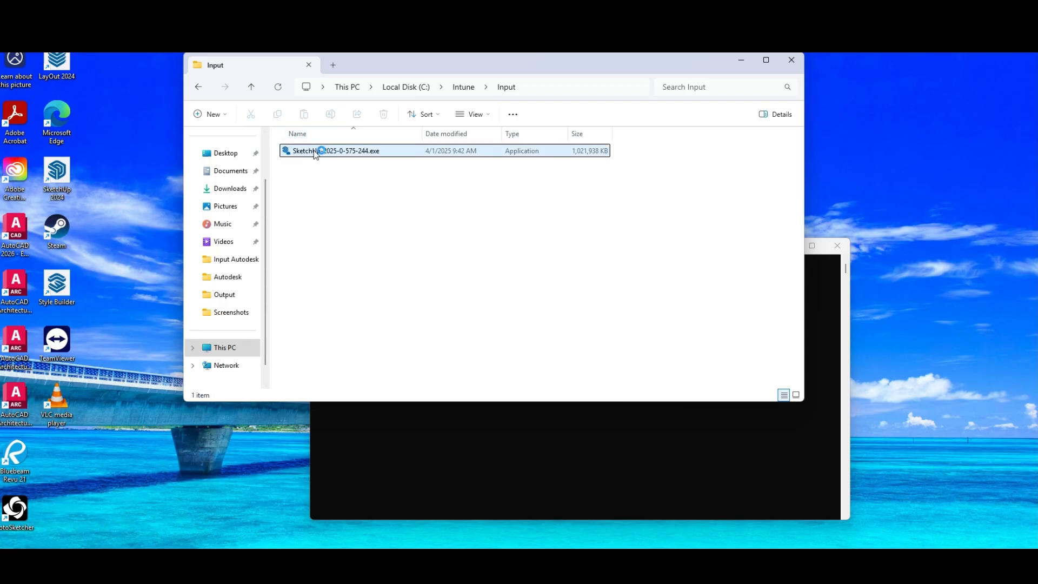
left_click(634, 430)
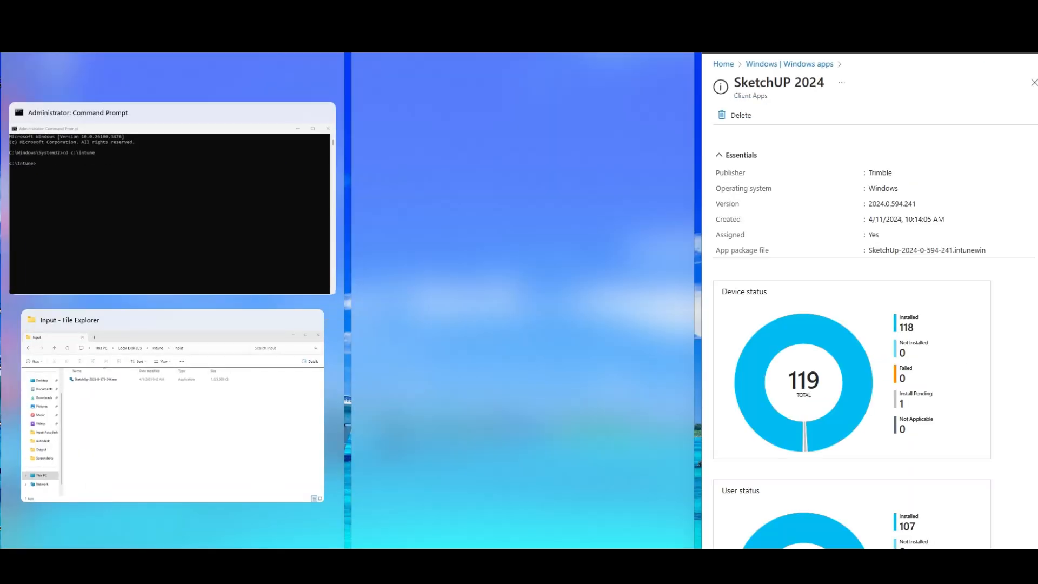
left_click(999, 10)
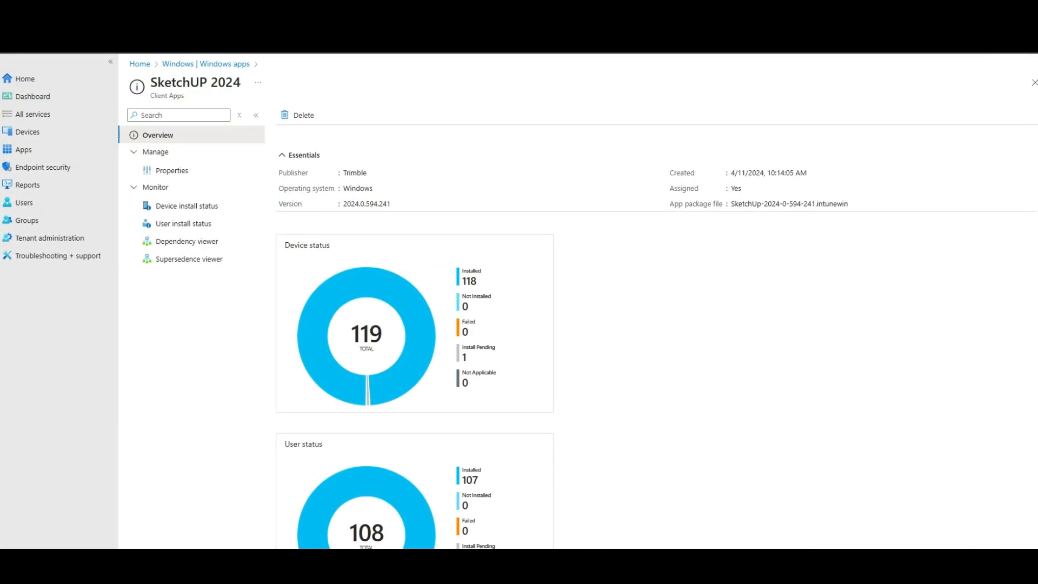
left_click(162, 170)
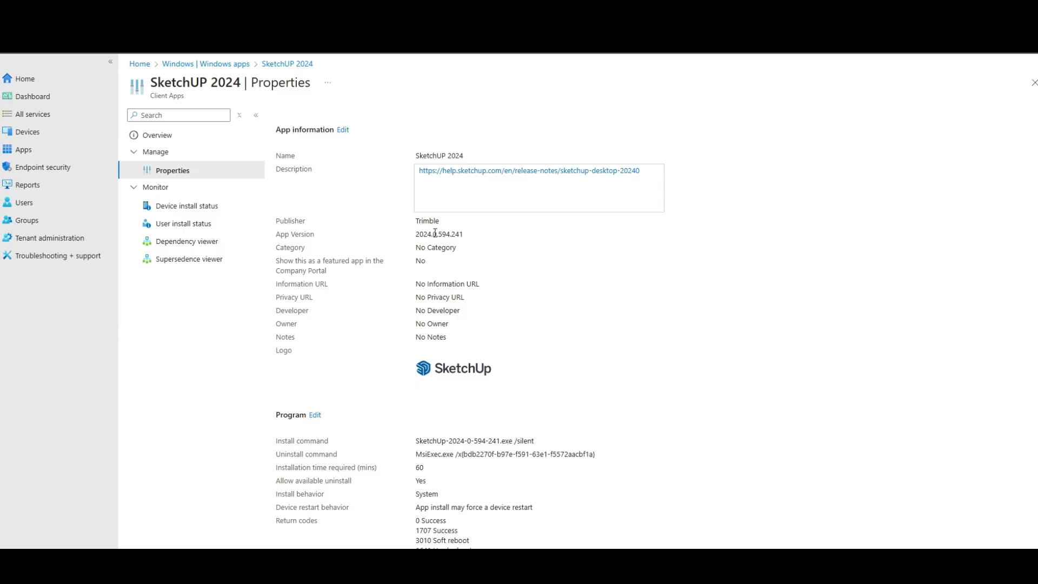
scroll(436, 313, "down", 2)
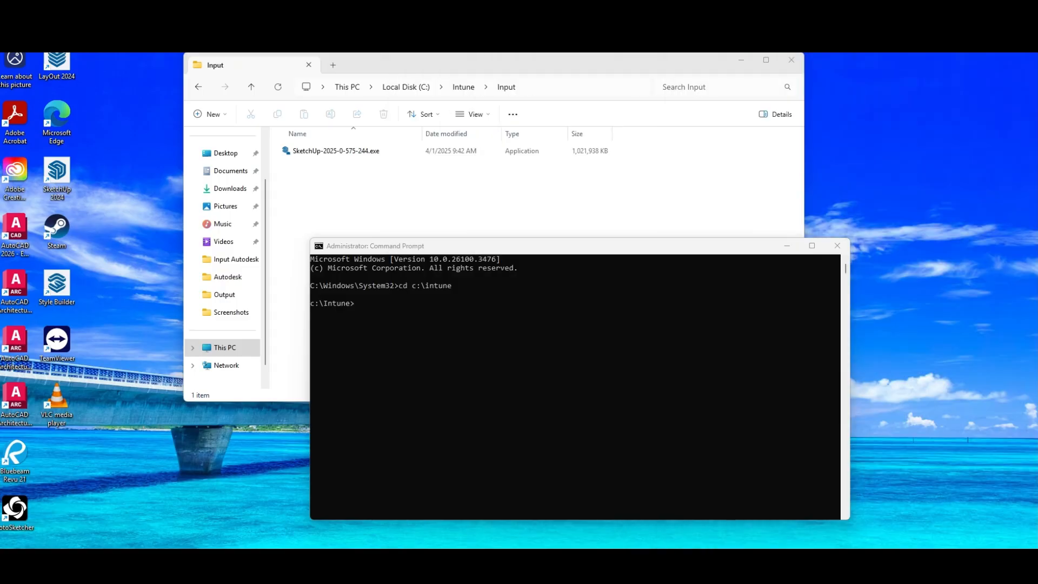
In the administrator Command Prompt, change to the input folder and run SketchUp-2025-0-575-244.exe with the /silent switch
left_click(542, 404)
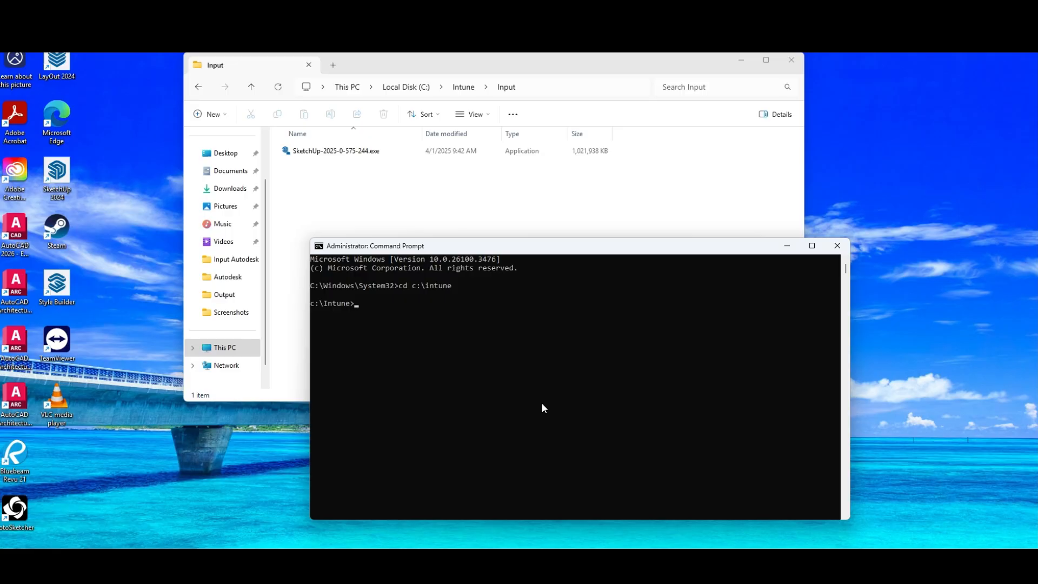
type("cd input")
key("Return")
key("Tab")
type("/")
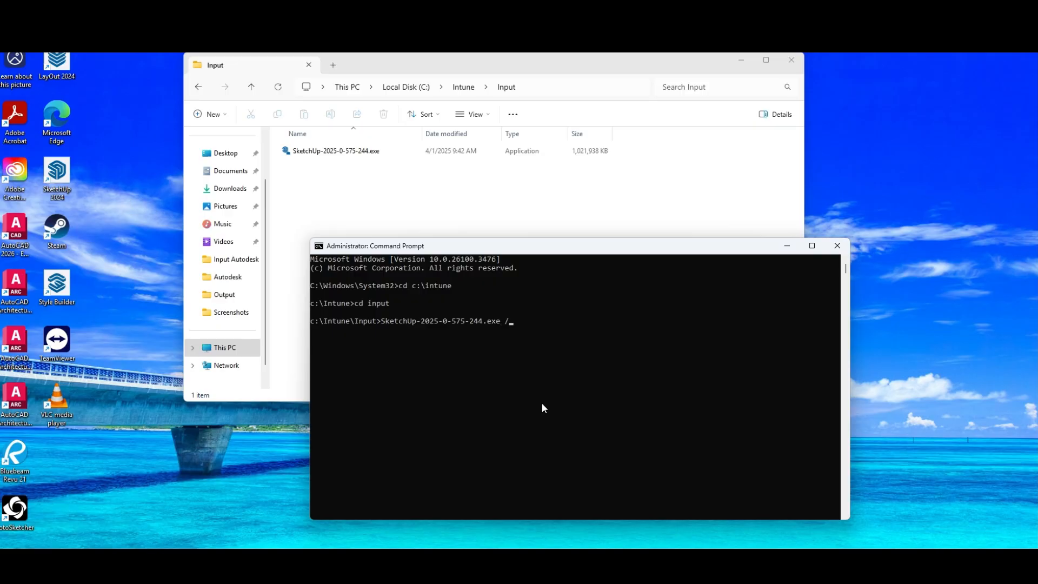
type("silent")
key("Return")
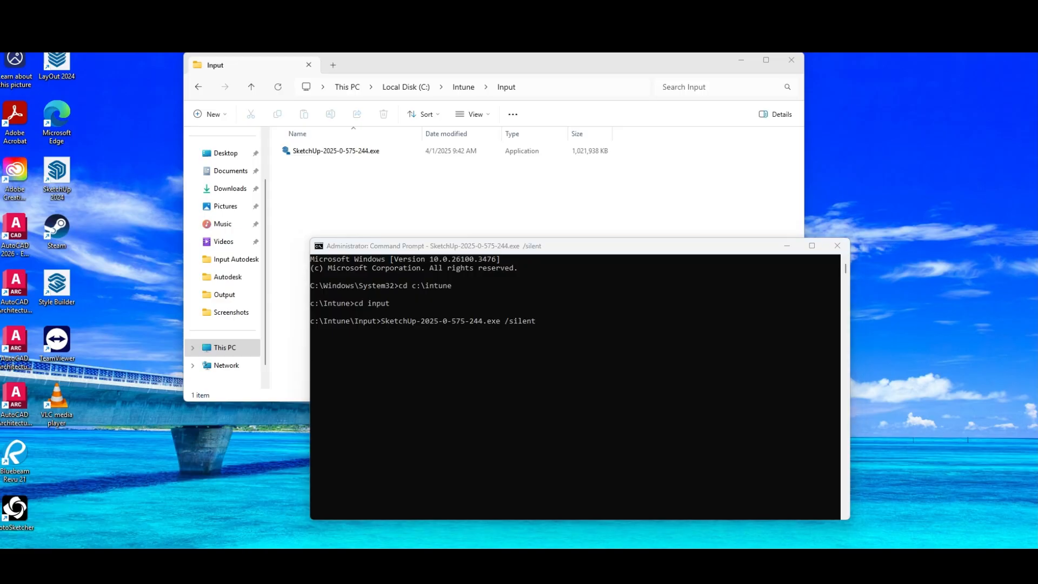
Open Task Manager and check the processes by CPU usage to monitor the silent installation, returning to the Command Prompt
key("ctrl+shift+Escape")
left_click(361, 171)
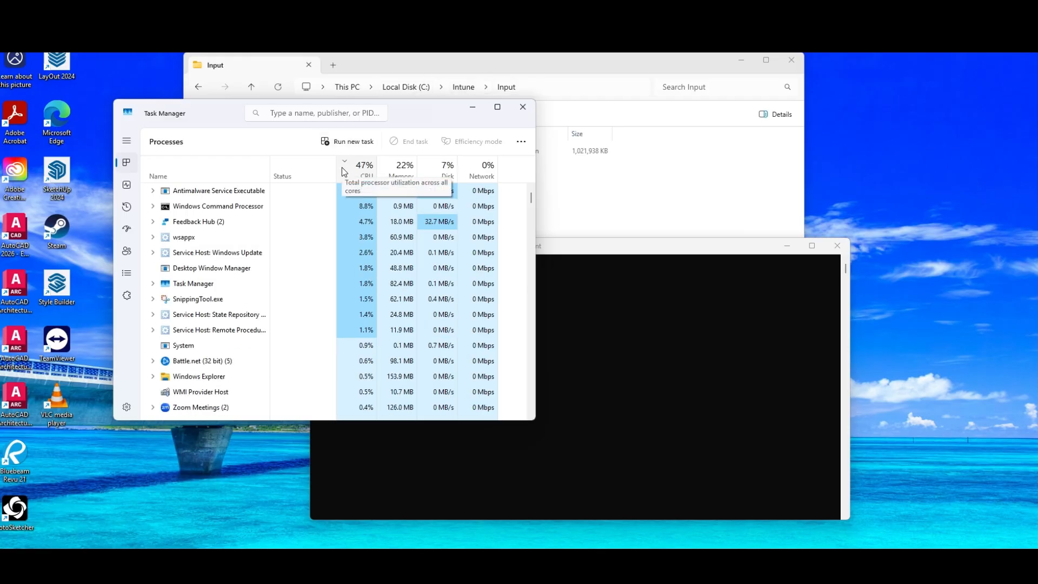
left_click(566, 333)
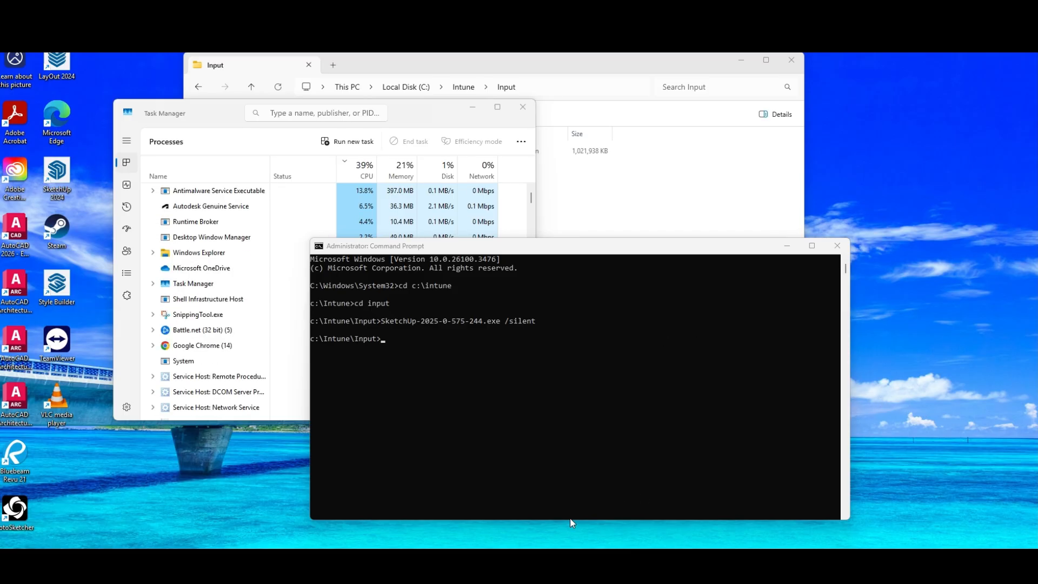
Open Registry Editor and place its window beside the Command Prompt and Task Manager
key("super")
type("regis")
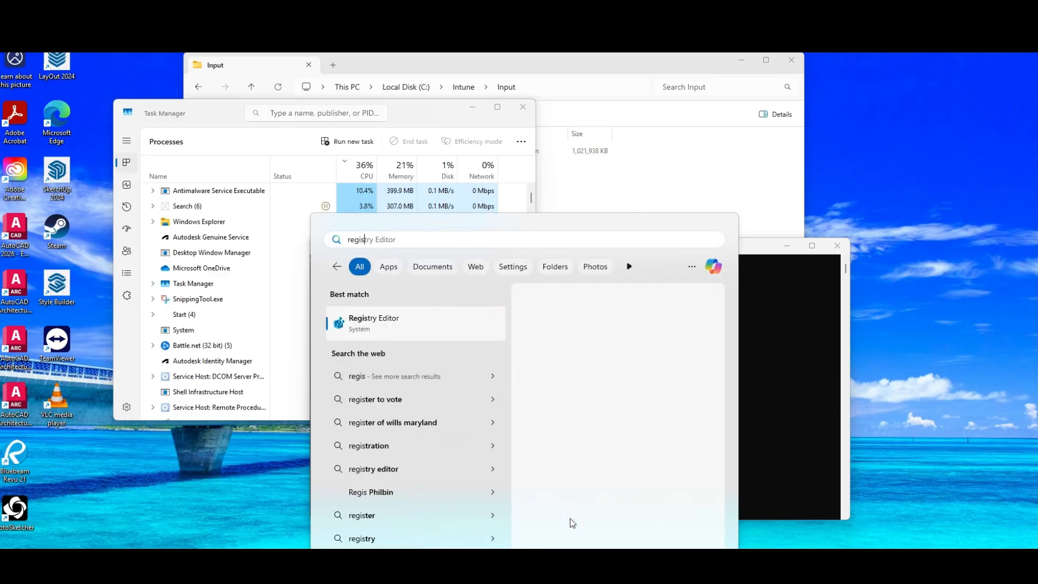
key("Escape")
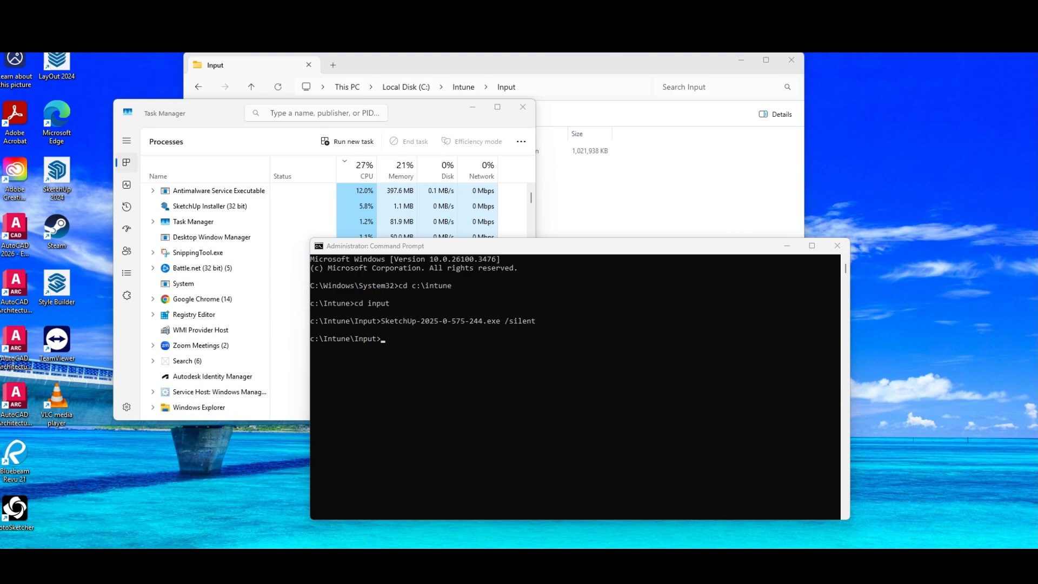
left_click_drag(566, 93, 623, 65)
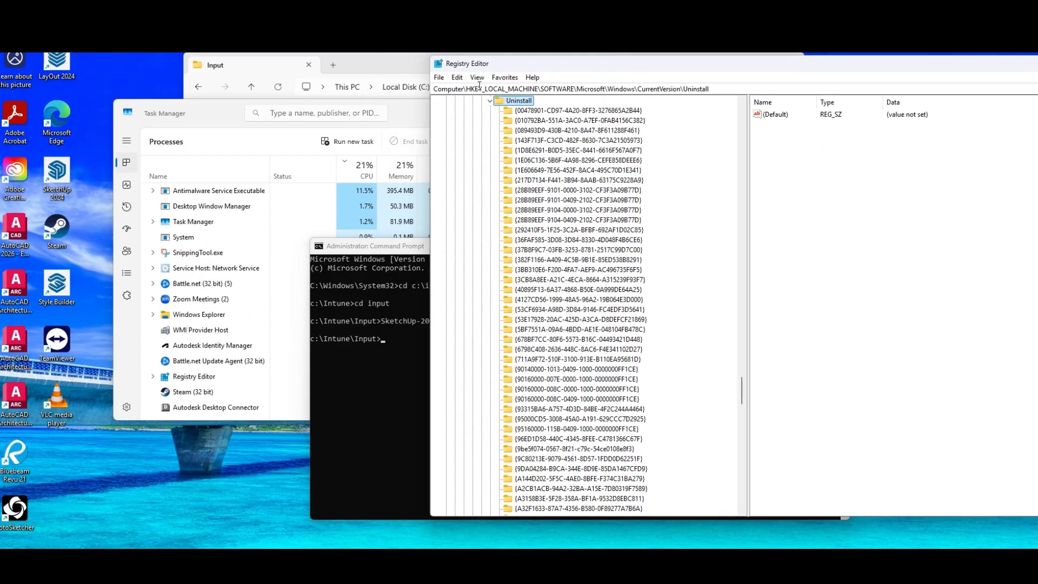
Search the registry from the Uninstall key for "Sketchup", step through further matches, and cancel the remaining search
left_click(455, 78)
left_click(479, 170)
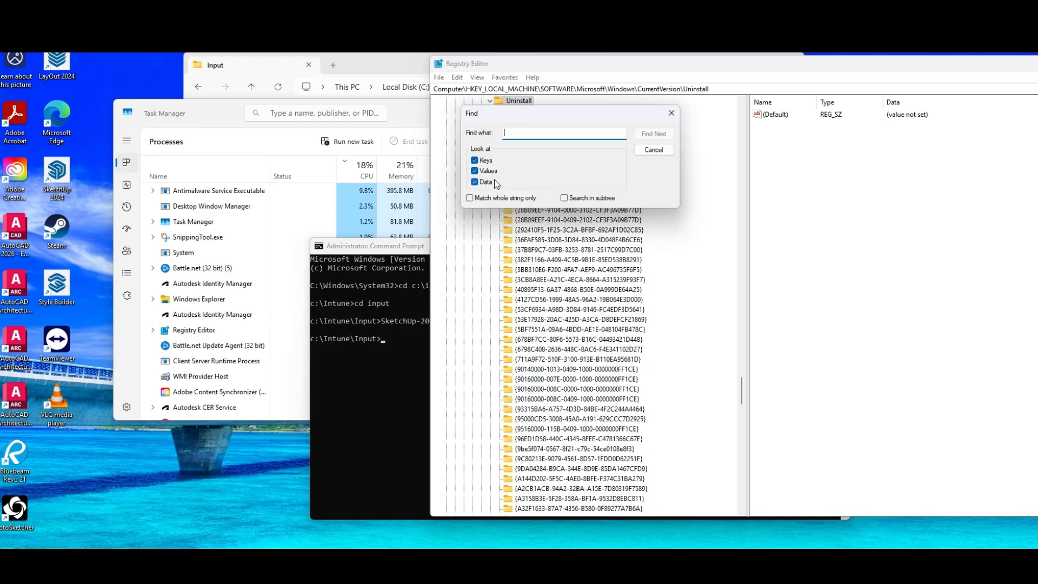
type("Sketchup")
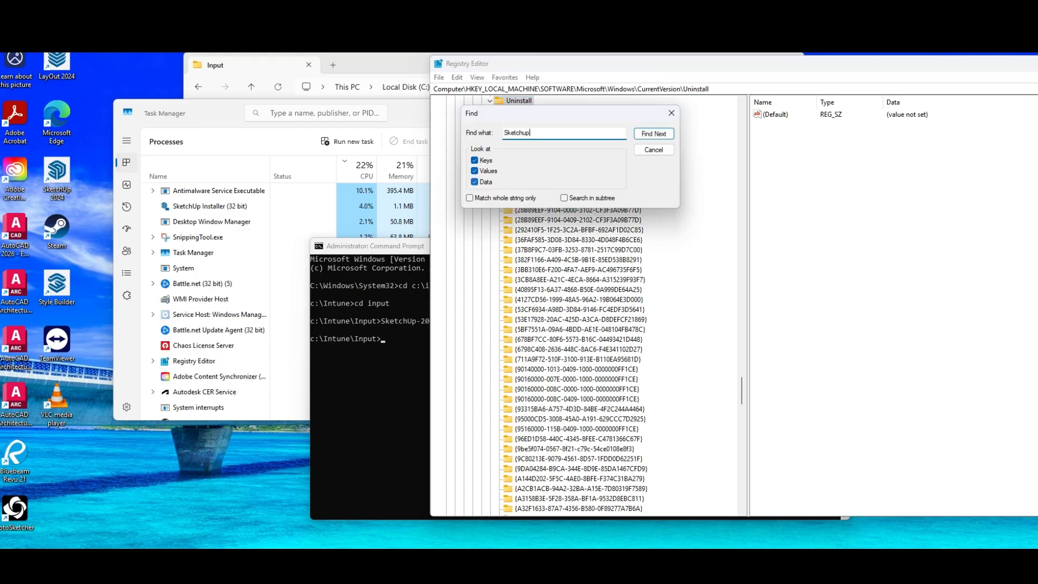
key("Return")
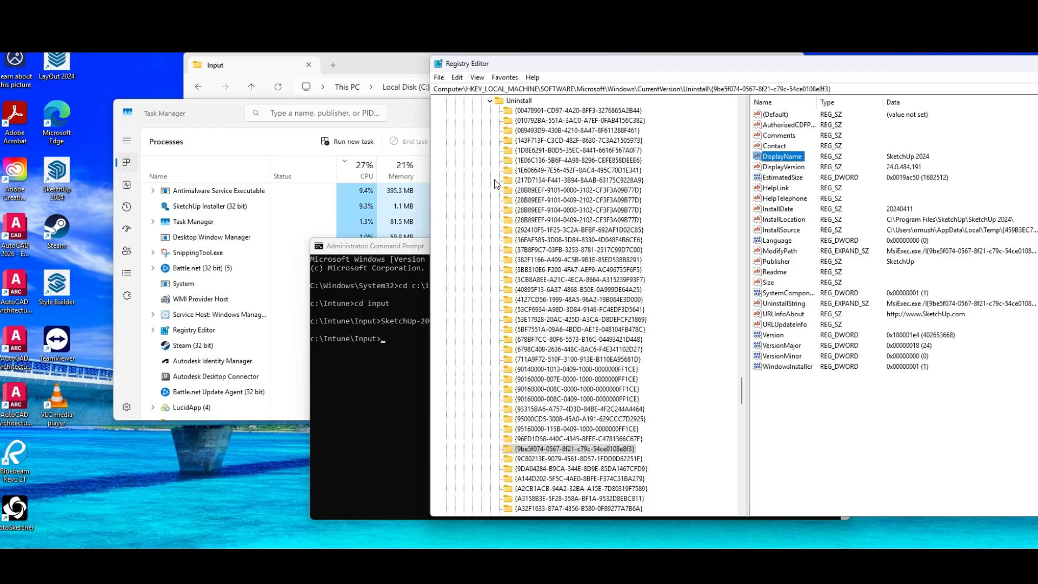
key("F3")
key("F3")
key("F3")
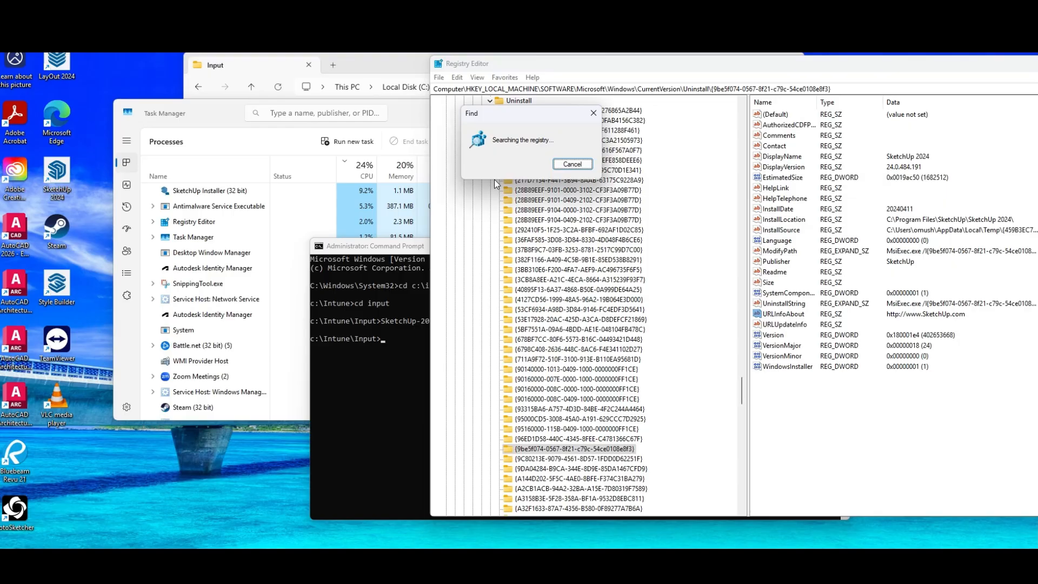
key("Escape")
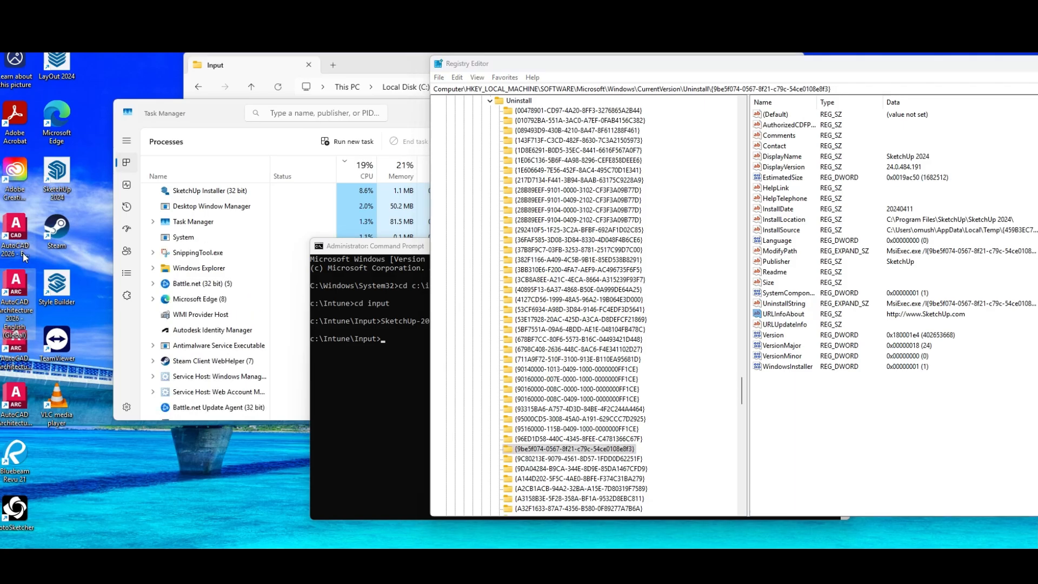
Check the installation's progress in Task Manager and the Command Prompt, return to Registry Editor, and dismiss the suggestion notification
left_click(231, 112)
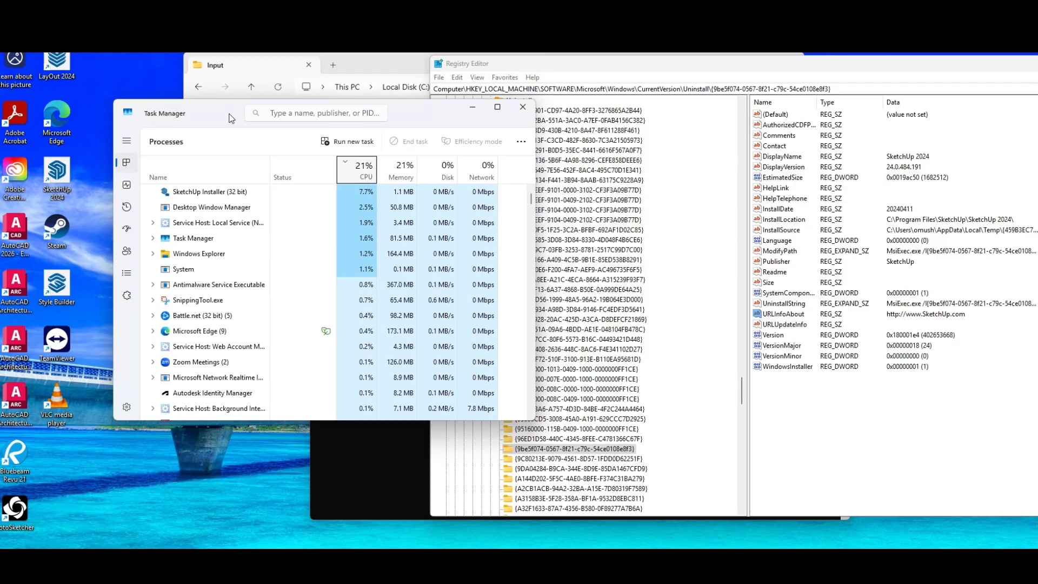
left_click(370, 491)
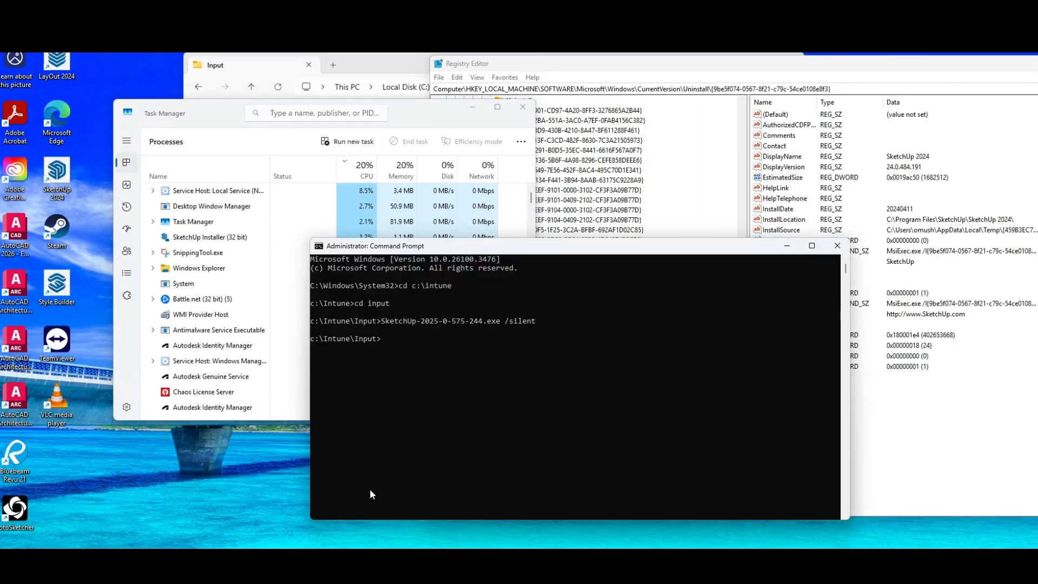
left_click(511, 61)
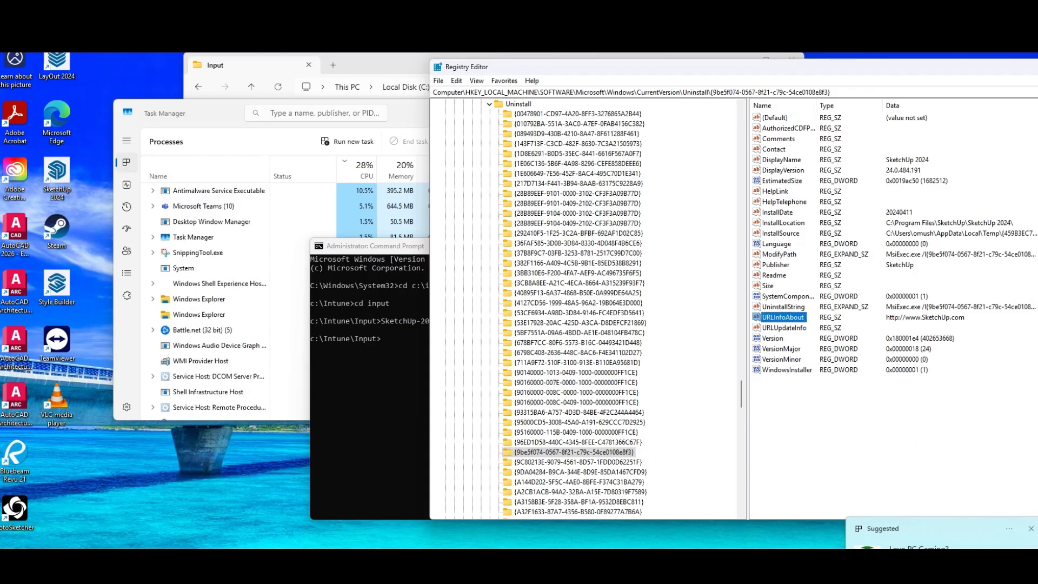
left_click(1030, 528)
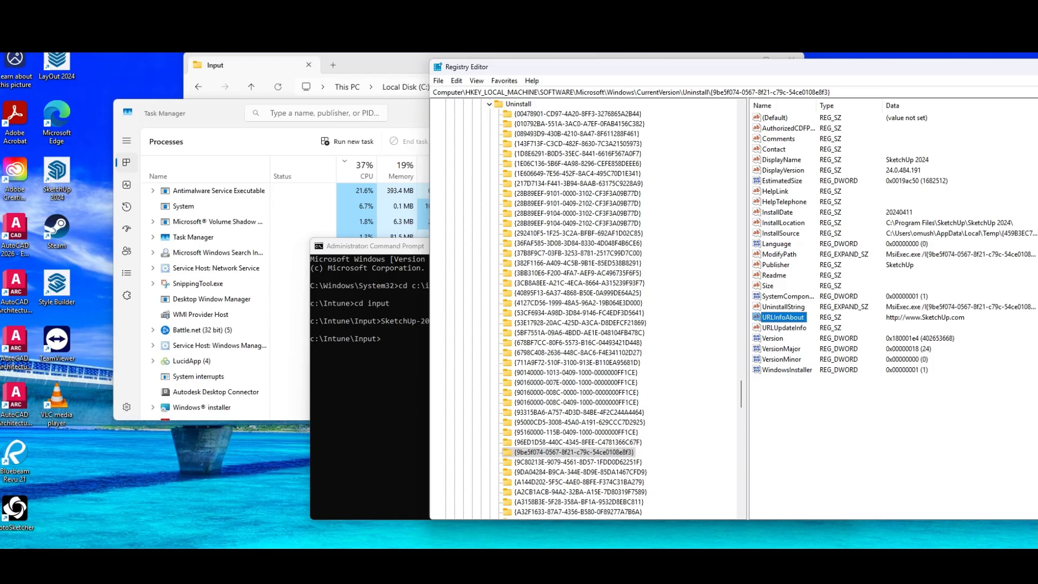
Reselect the Uninstall key, search for "Sketchup" again, and move on through the next matches
left_click(509, 105)
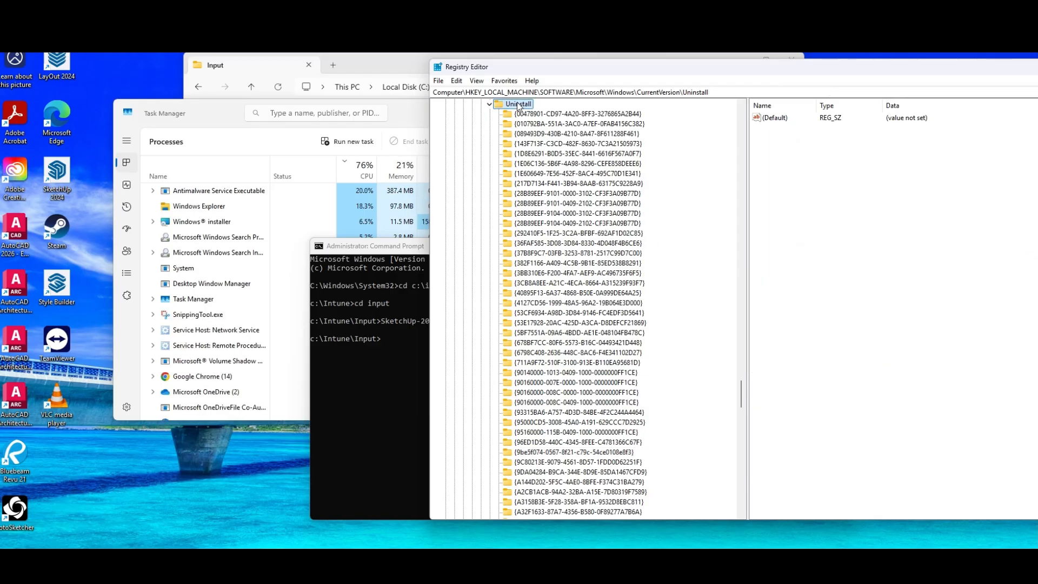
left_click(456, 81)
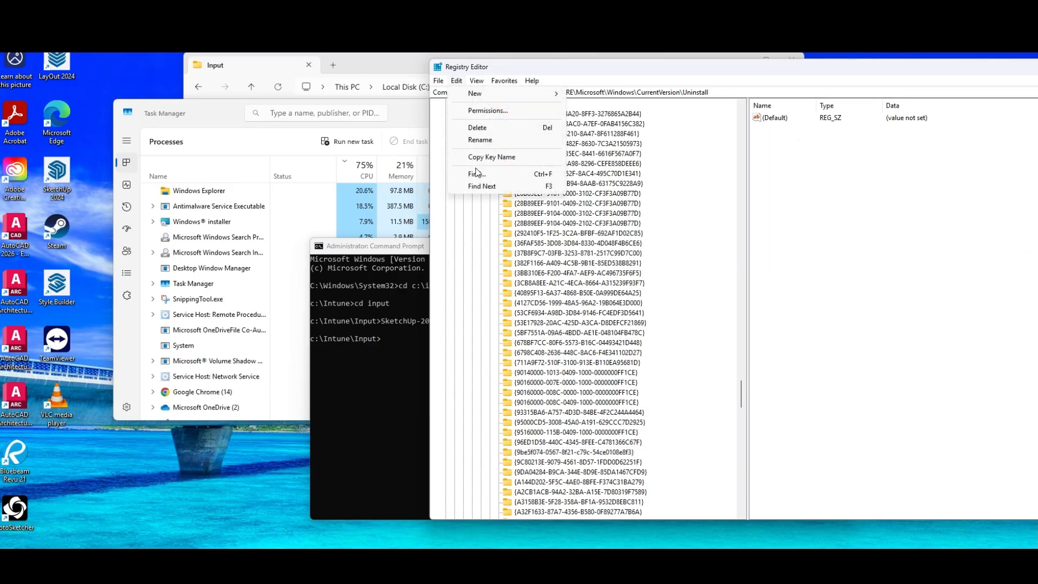
left_click(634, 101)
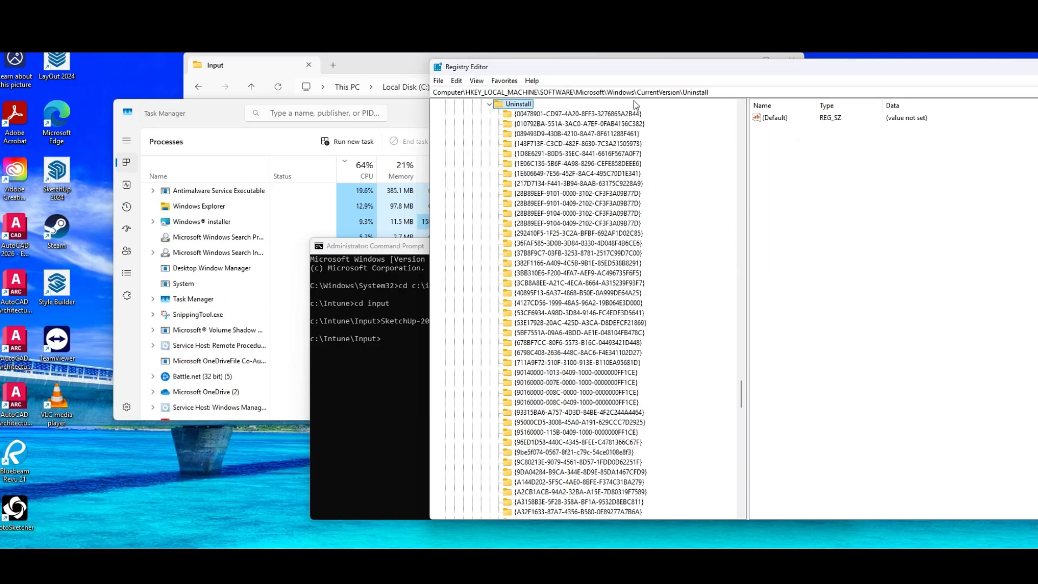
left_click(456, 81)
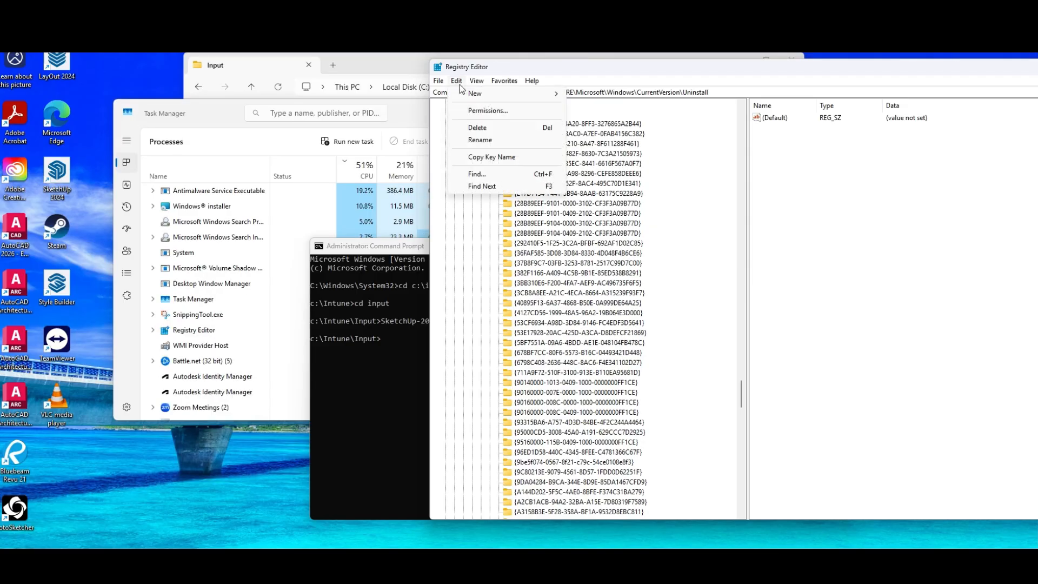
left_click(491, 173)
type("S")
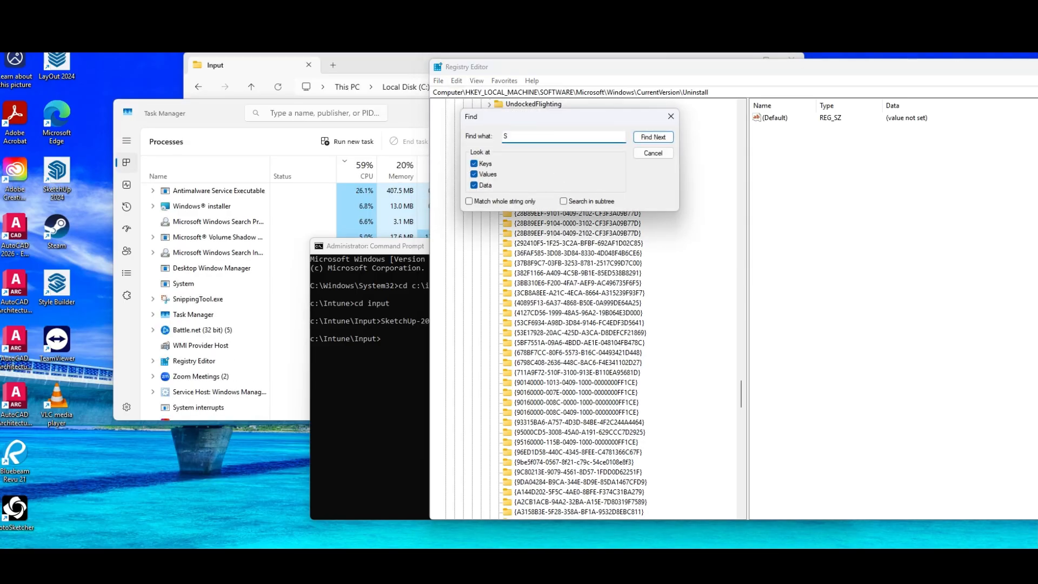
type("ketchup")
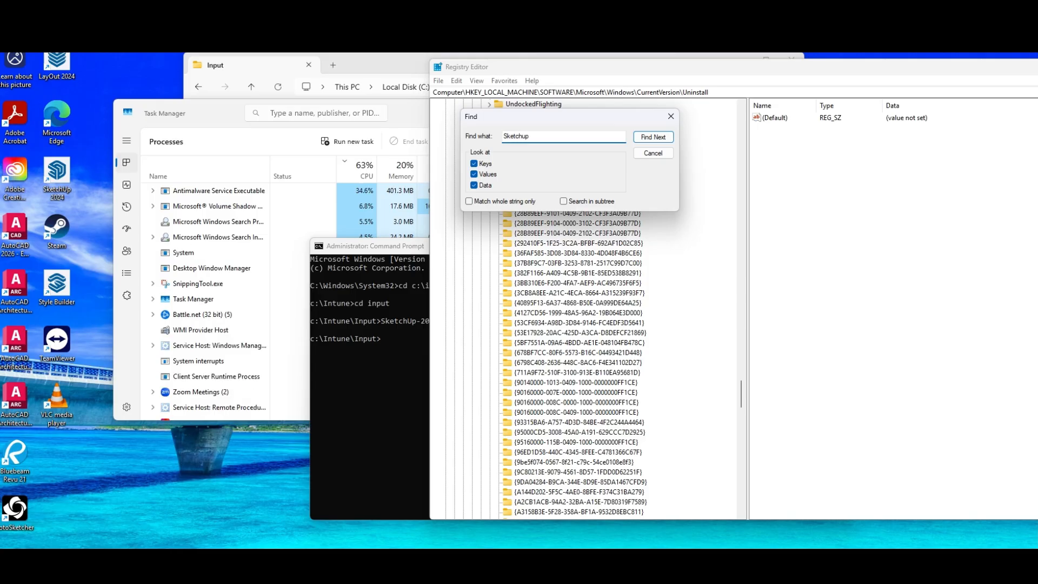
key("Return")
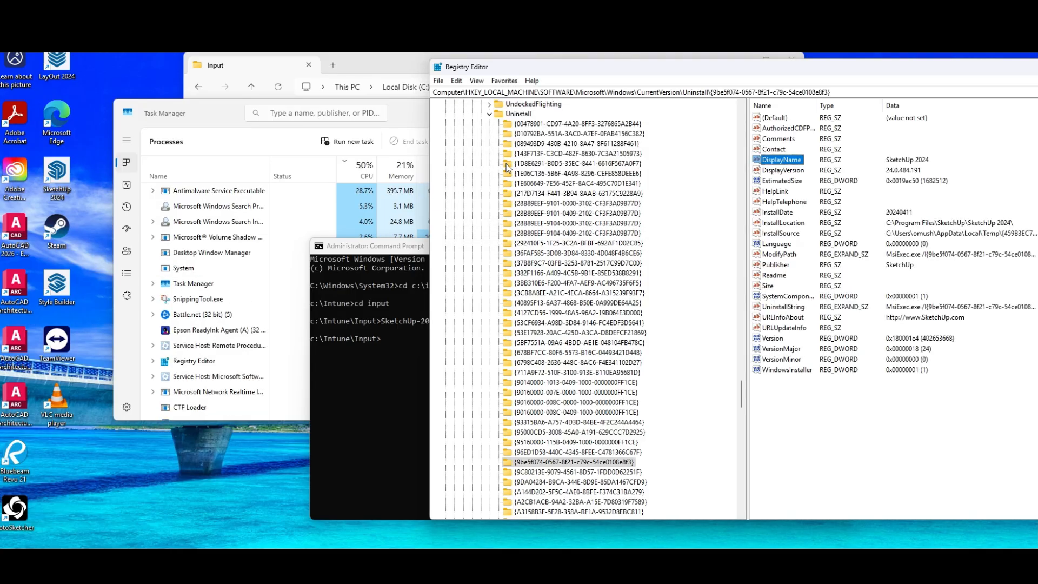
key("F3")
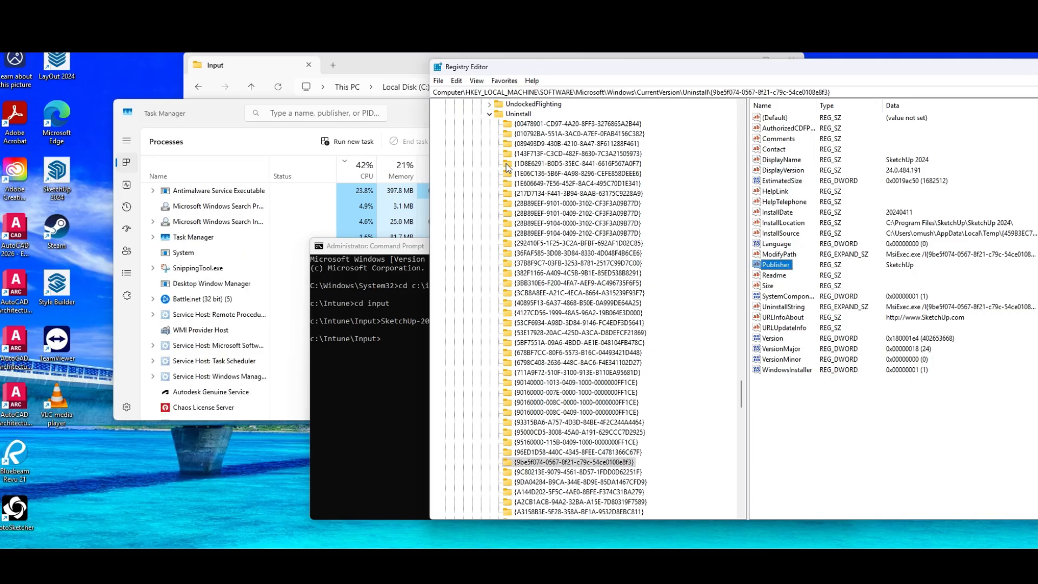
key("F3")
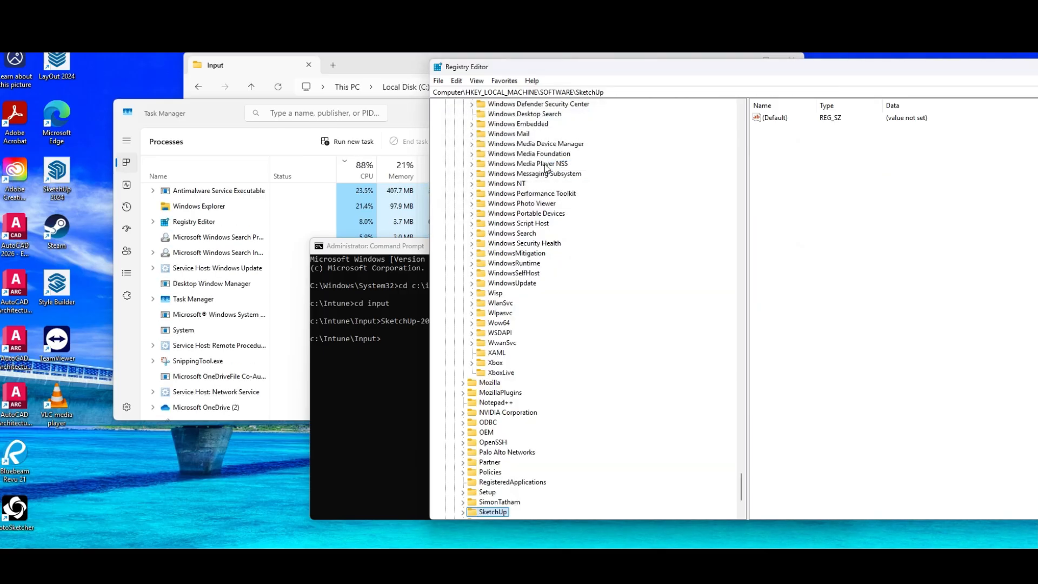
Expand the SketchUp key under HKEY_LOCAL_MACHINE\SOFTWARE to inspect its subkeys, and go back to the Uninstall key
scroll(460, 448, "down", 2)
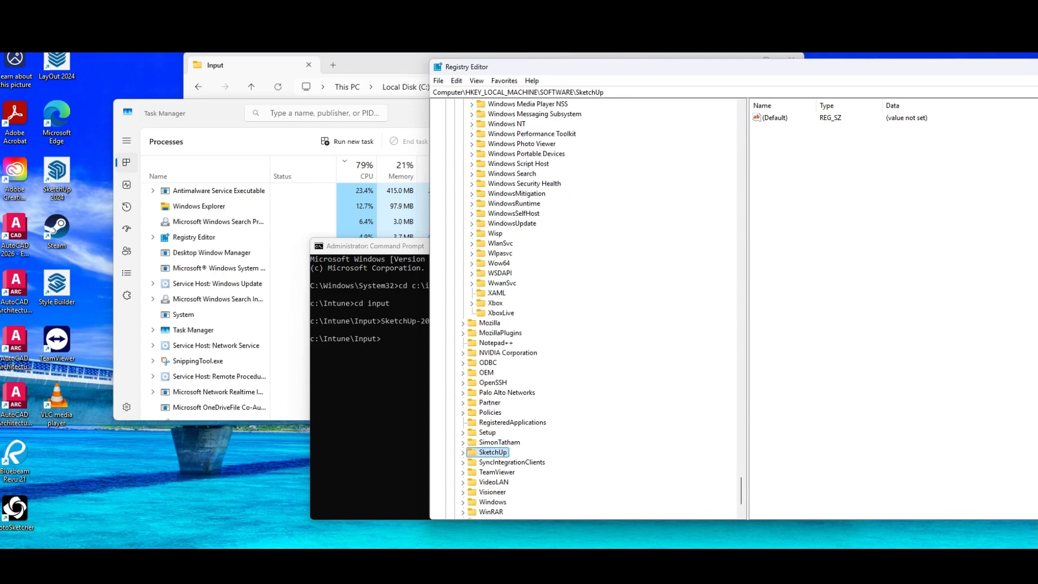
left_click(463, 453)
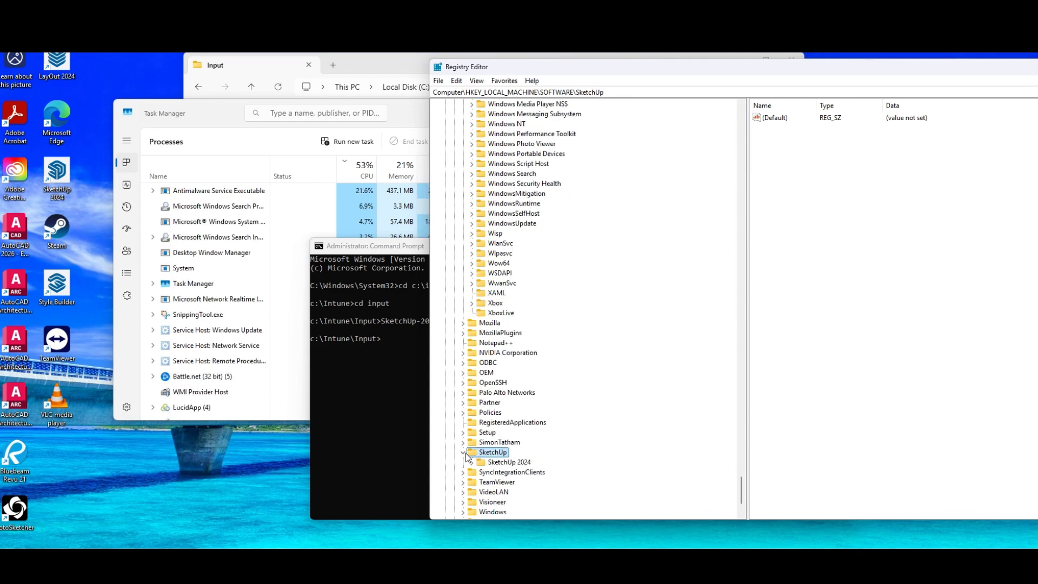
scroll(524, 306, "up", 15)
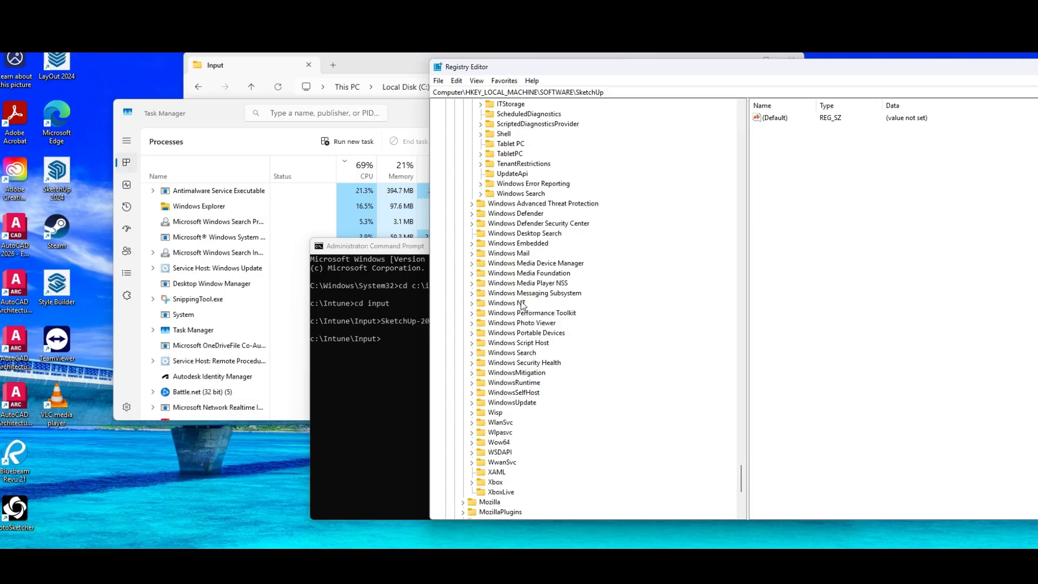
scroll(552, 300, "up", 15)
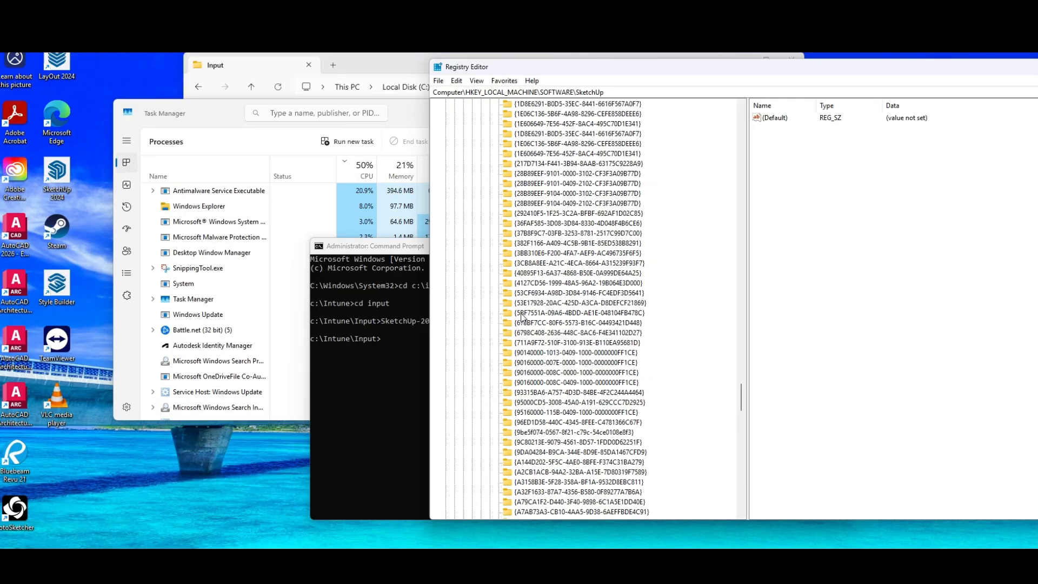
left_click(528, 444)
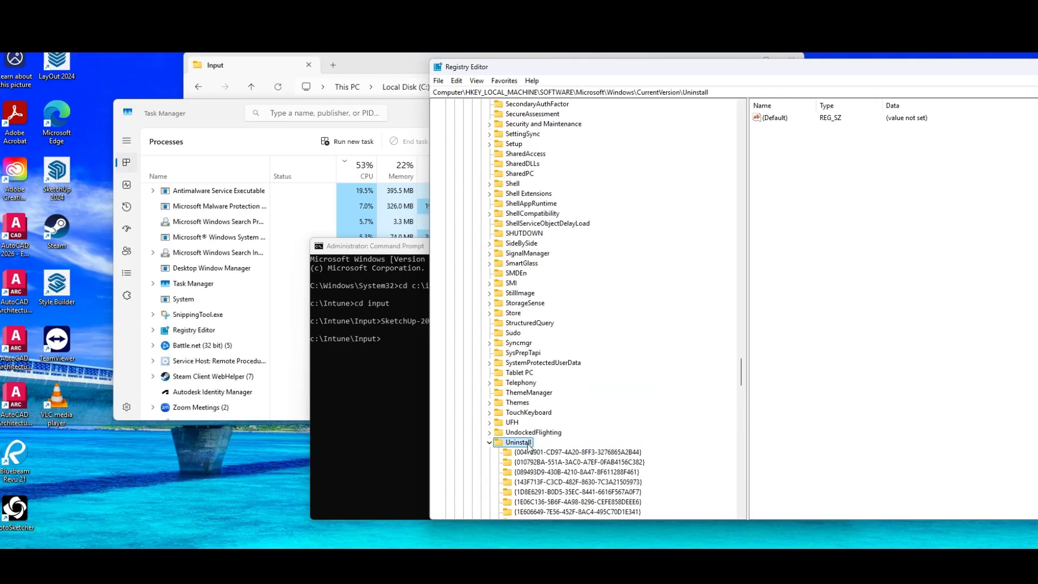
Look through the Uninstall subkeys and check the installation's progress in Task Manager, including the Windows installer processes, and in the Command Prompt
scroll(573, 400, "down", 5)
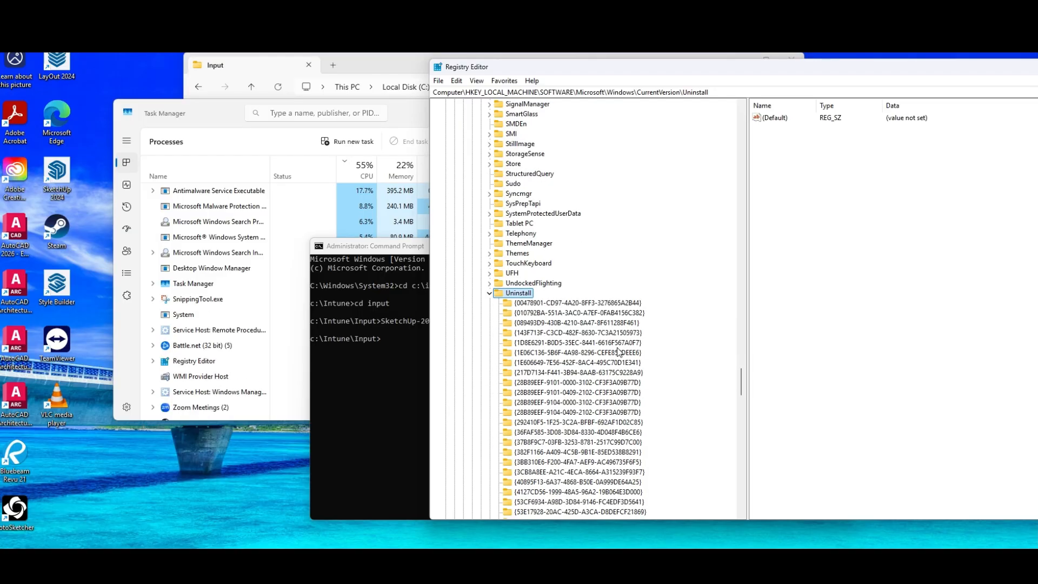
scroll(618, 353, "down", 3)
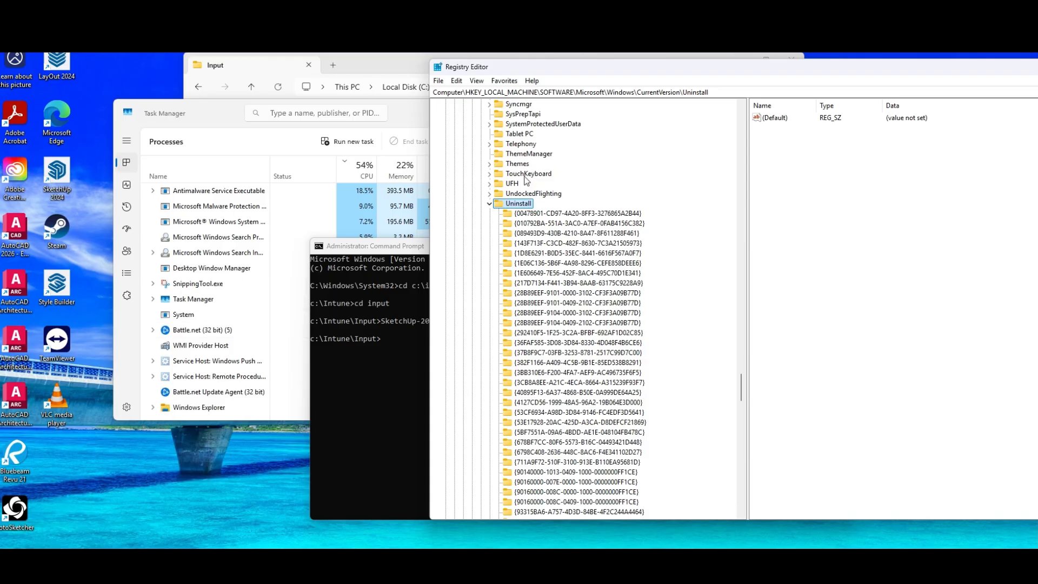
left_click(411, 115)
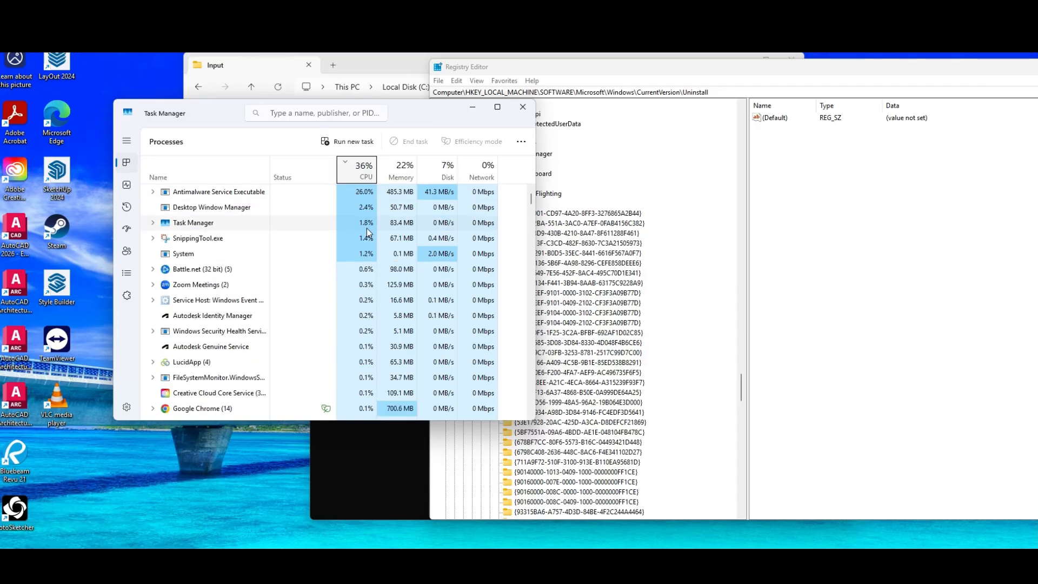
scroll(300, 224, "down", 1)
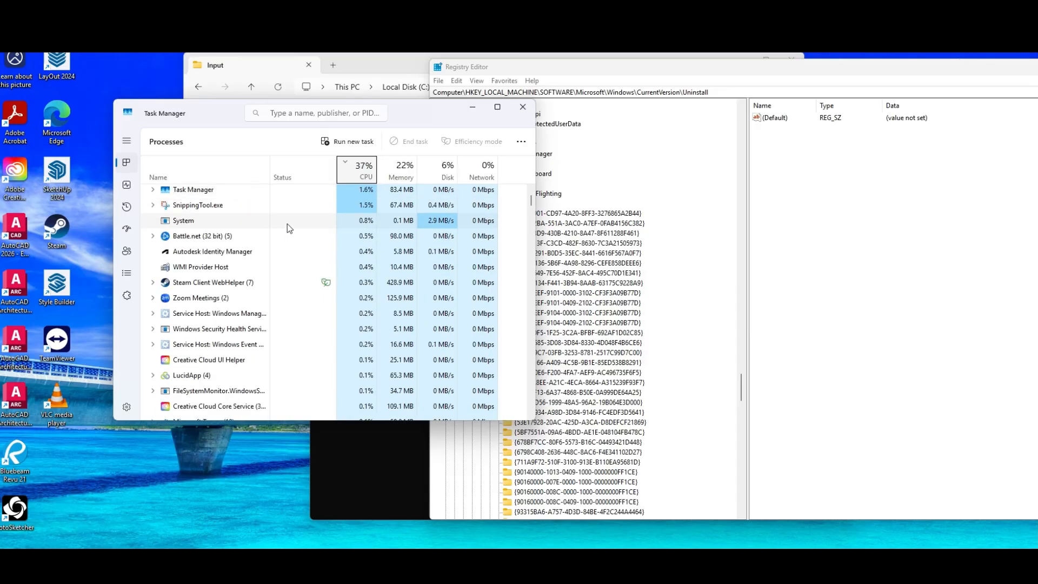
scroll(295, 227, "up", 2)
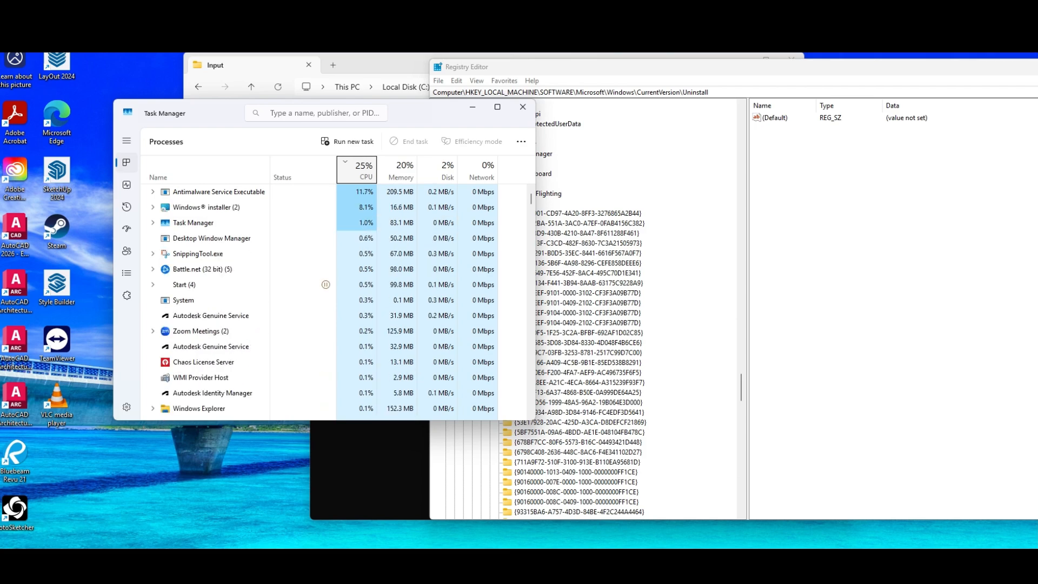
left_click(153, 207)
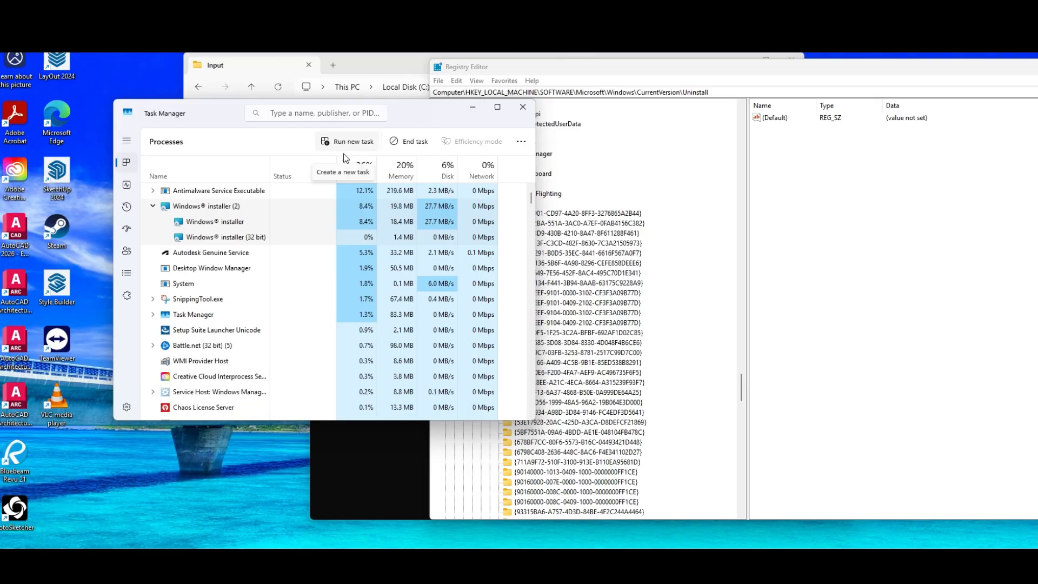
left_click(954, 190)
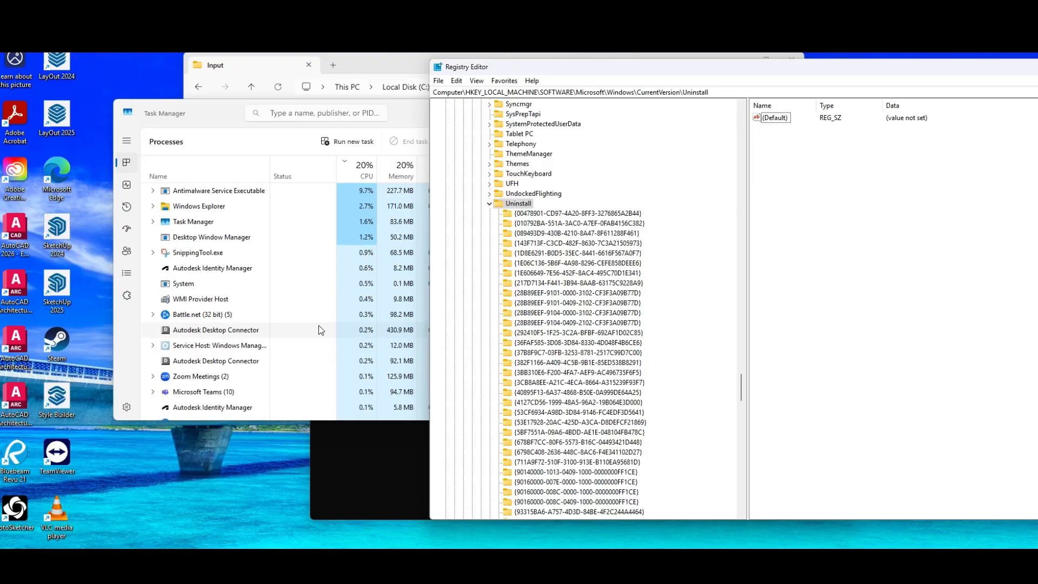
left_click(347, 456)
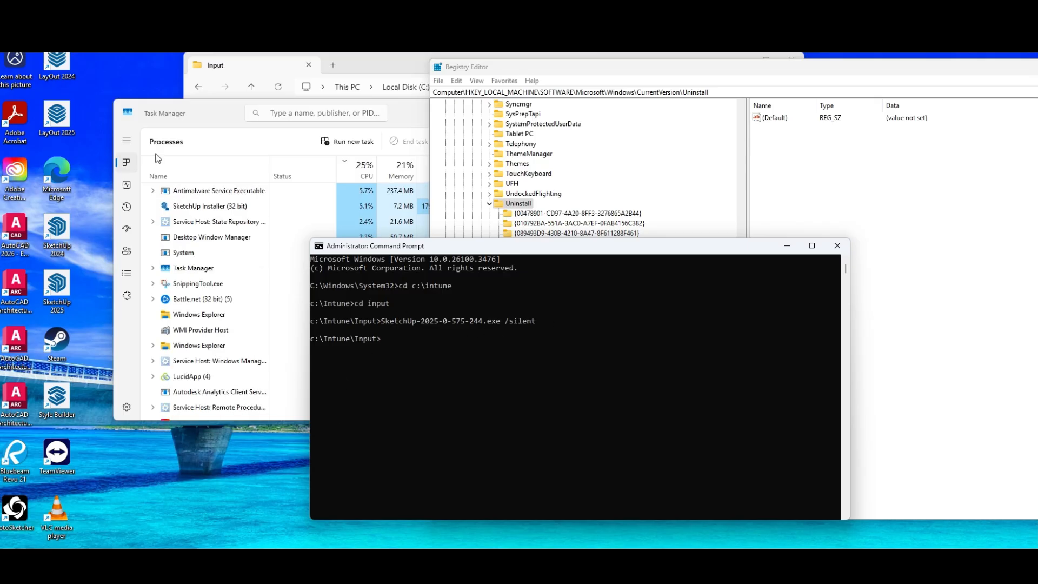
Delete InstallShield.log from C:\Intune\Input and move the File Explorer window clear of the Command Prompt
left_click(352, 67)
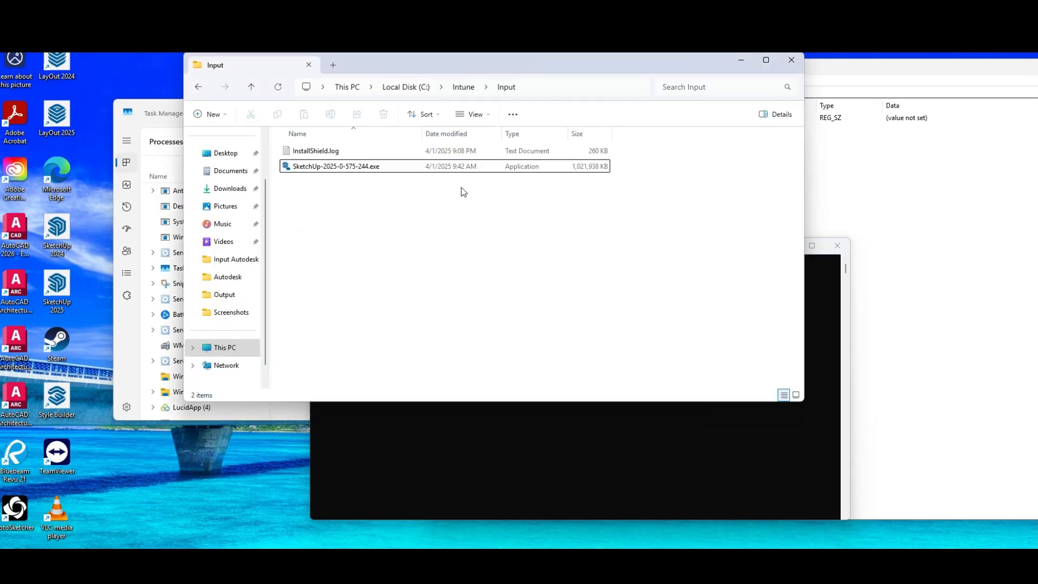
left_click(460, 86)
left_click(511, 86)
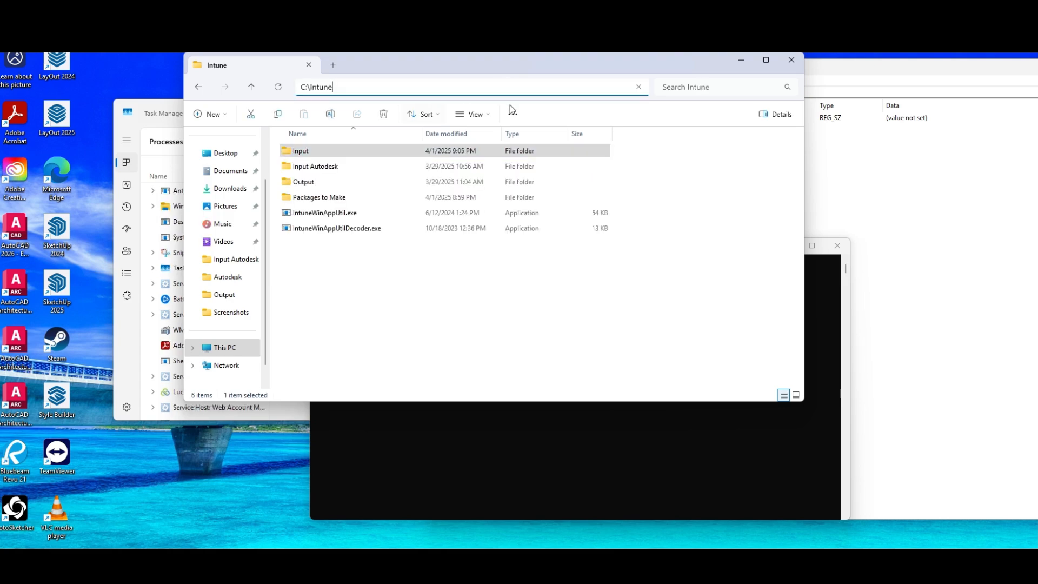
double_click(297, 150)
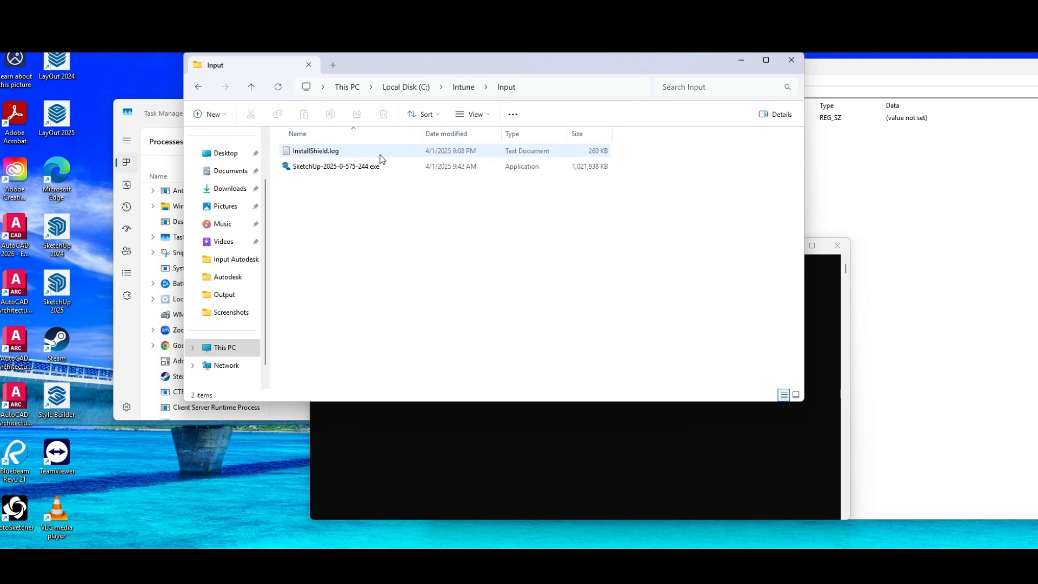
left_click(329, 154)
key("Delete")
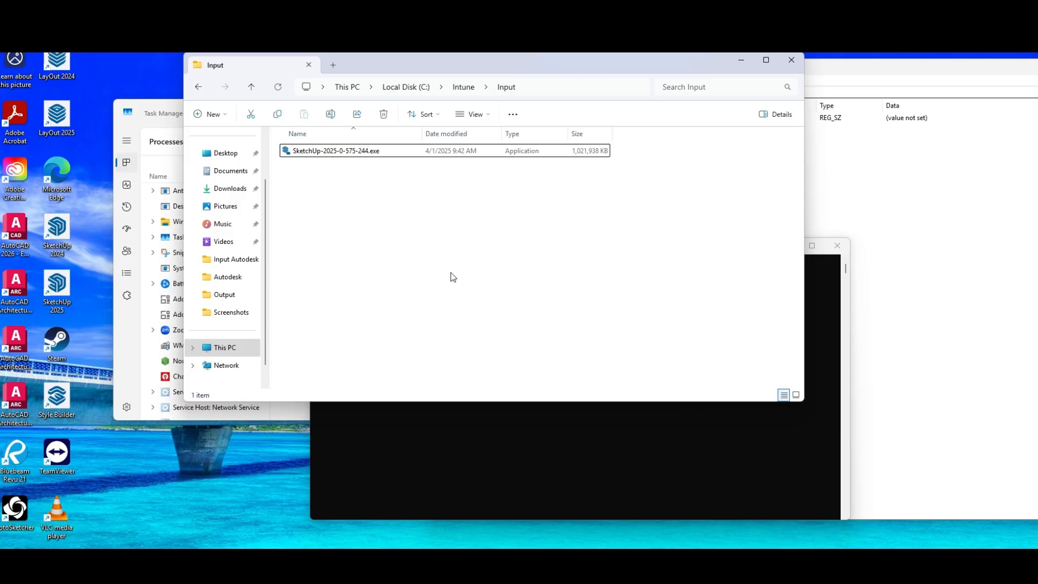
left_click(444, 148)
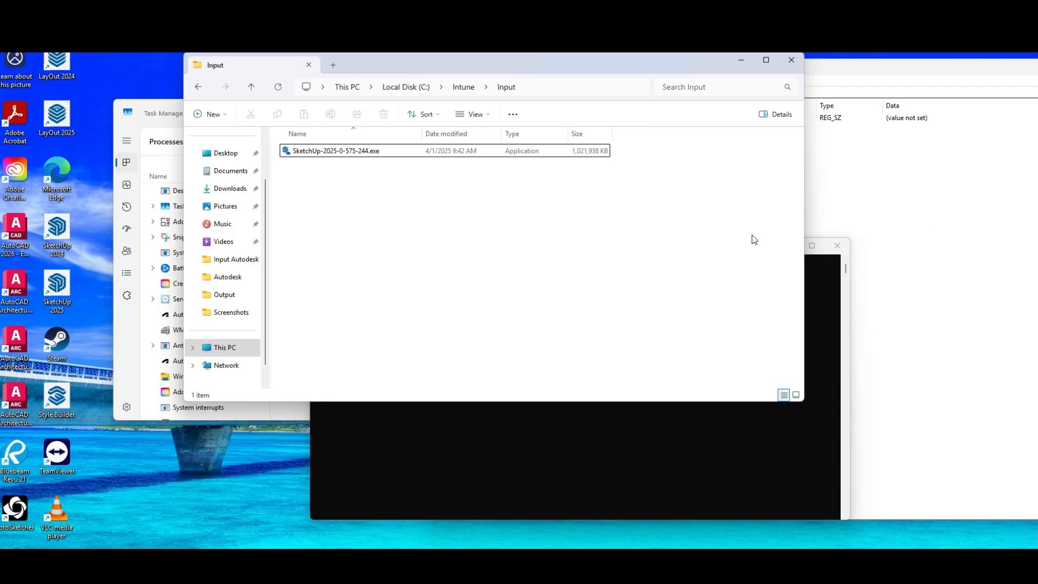
left_click_drag(474, 70, 786, 91)
left_click(422, 282)
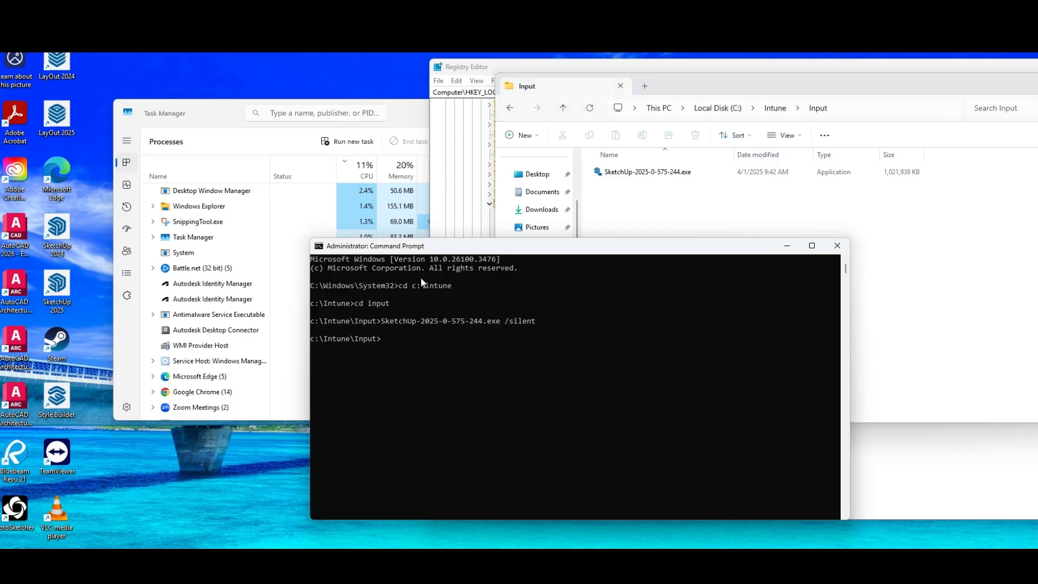
Open Windows PowerShell and change to the C:\Intune directory
key("super")
type("power")
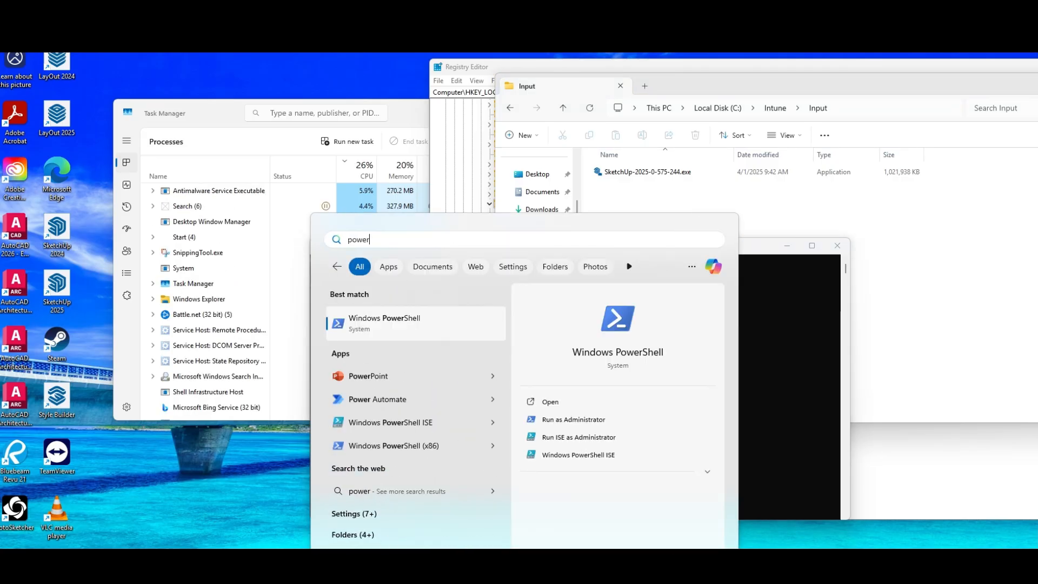
key("Escape")
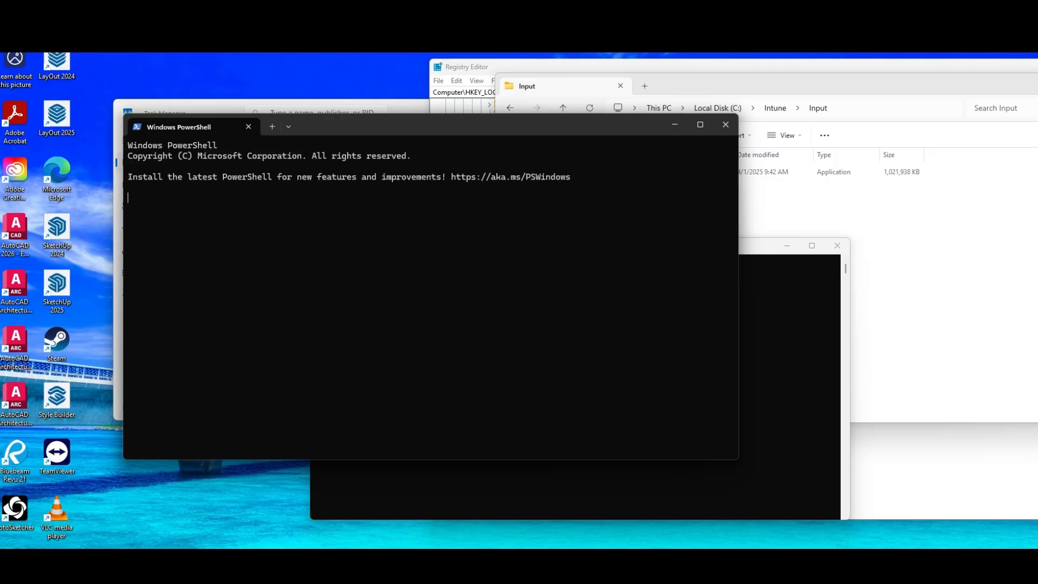
type("cd")
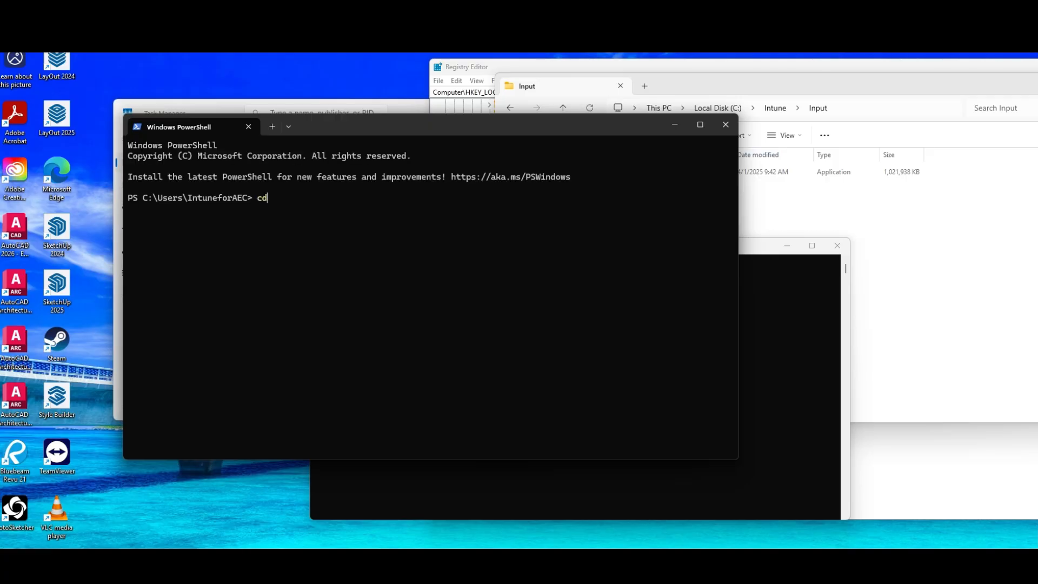
type(" cL")
type("\\intun")
key("Tab")
key("Return")
Run IntuneWinAppUtil.exe and specify input as the source folder
type("intun")
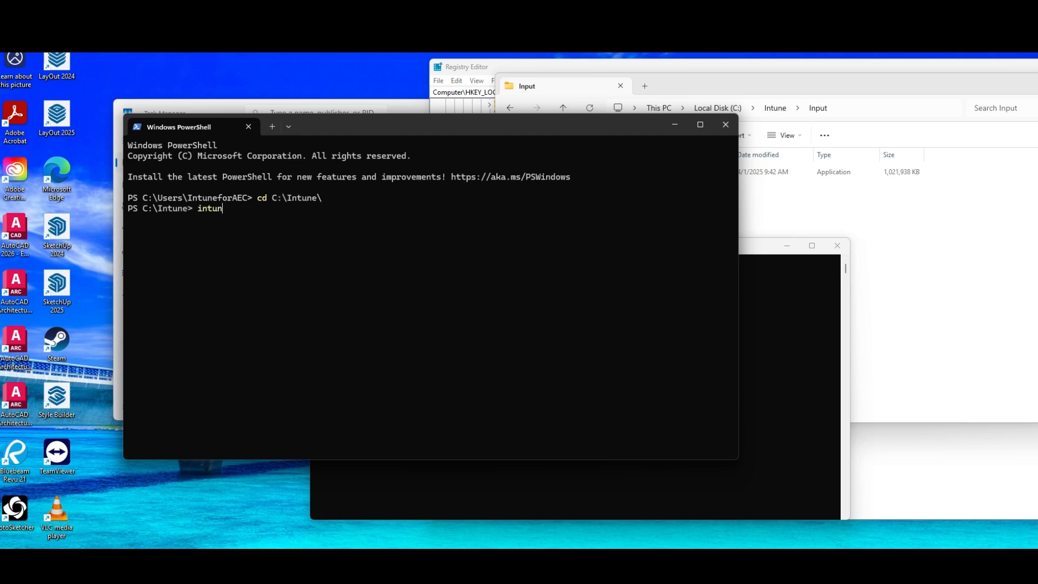
key("Tab")
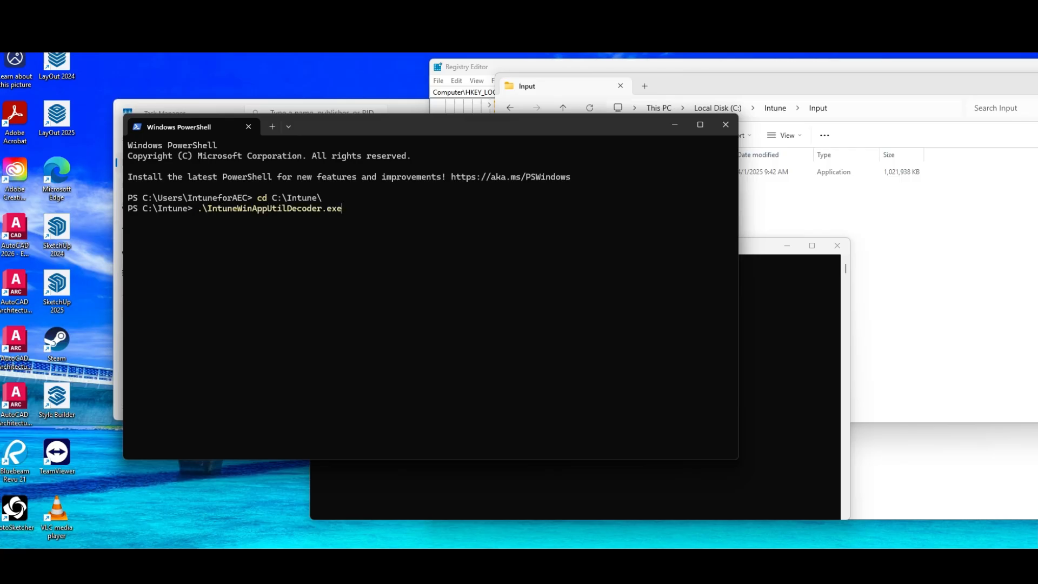
key("Left")
key("Left")
key("Left")
key("Left")
key("BackSpace")
key("BackSpace")
key("BackSpace")
key("BackSpace")
key("BackSpace")
key("BackSpace")
key("BackSpace")
key("Return")
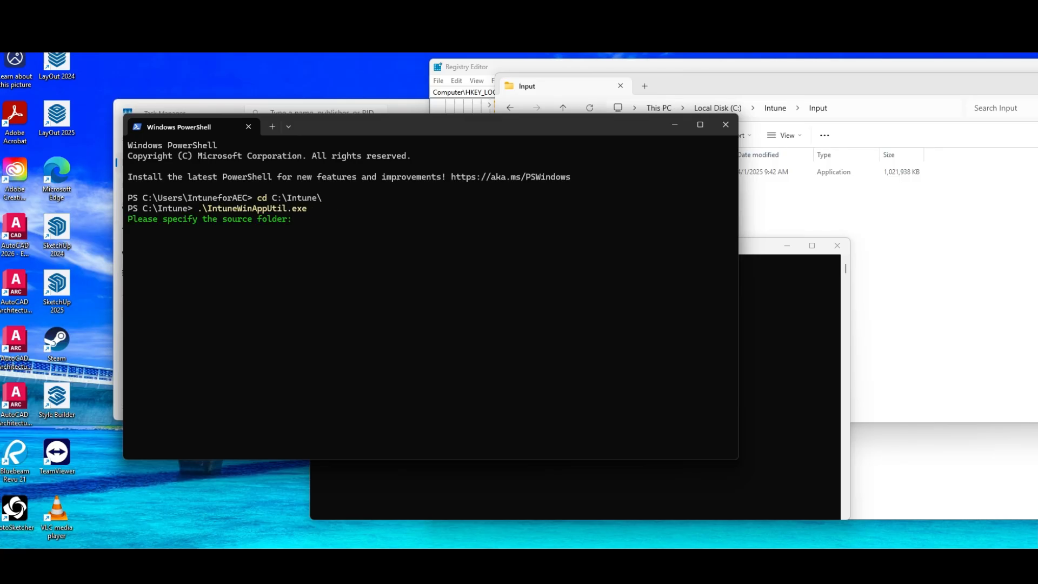
type("input")
key("Return")
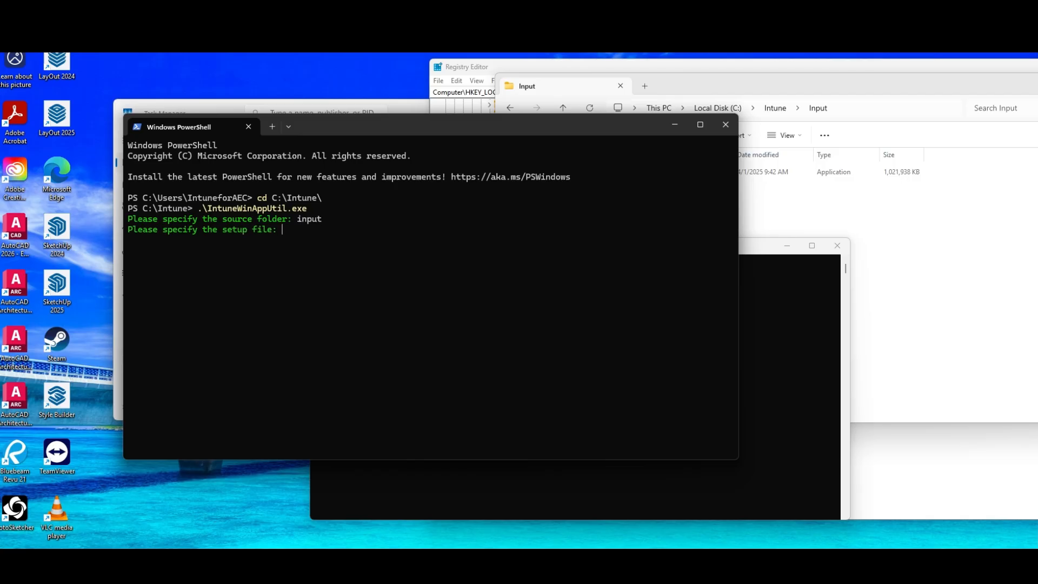
Move the PowerShell window so the installer's file name is visible, and specify SketchUp-2025-0-575-244.exe as the setup file
left_click_drag(455, 124, 575, 223)
type("Sk")
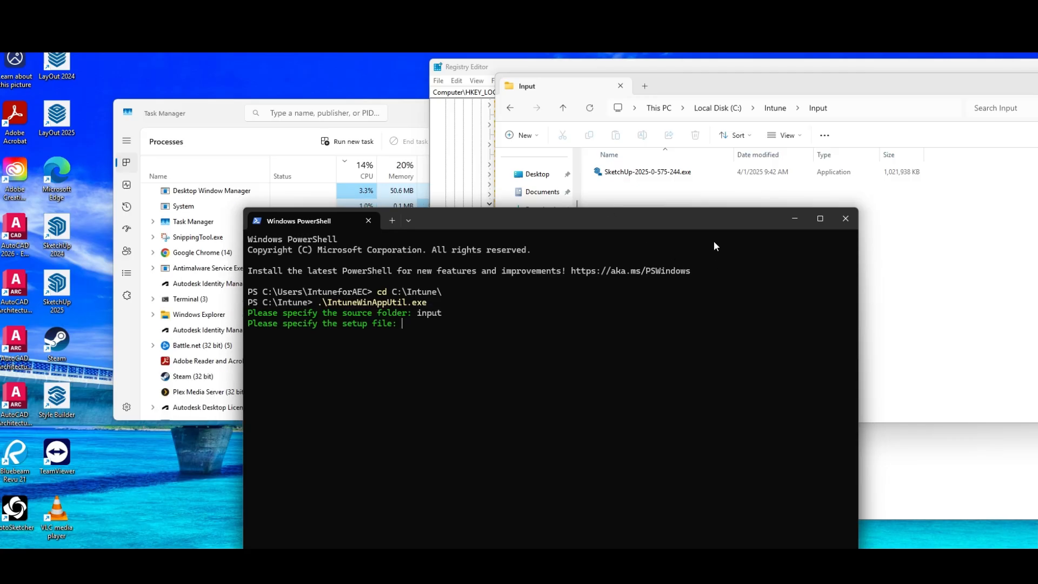
type("e")
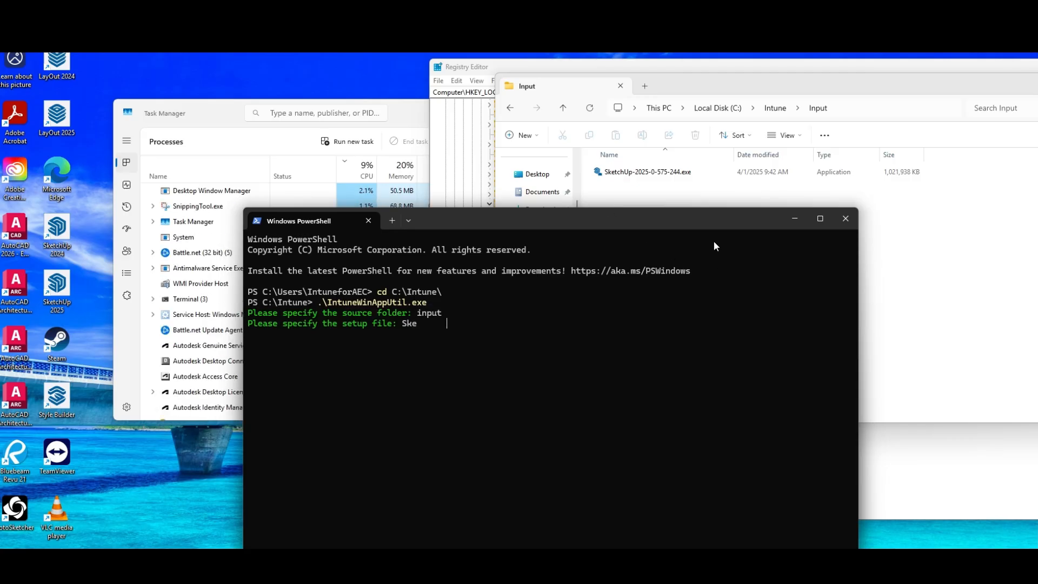
type("tchUp")
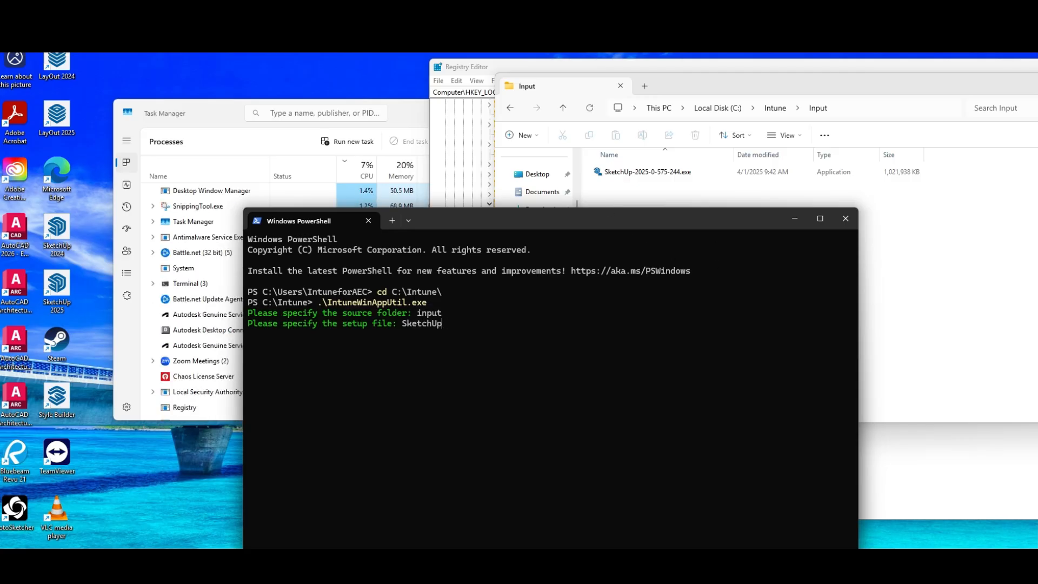
type("-2025-0-")
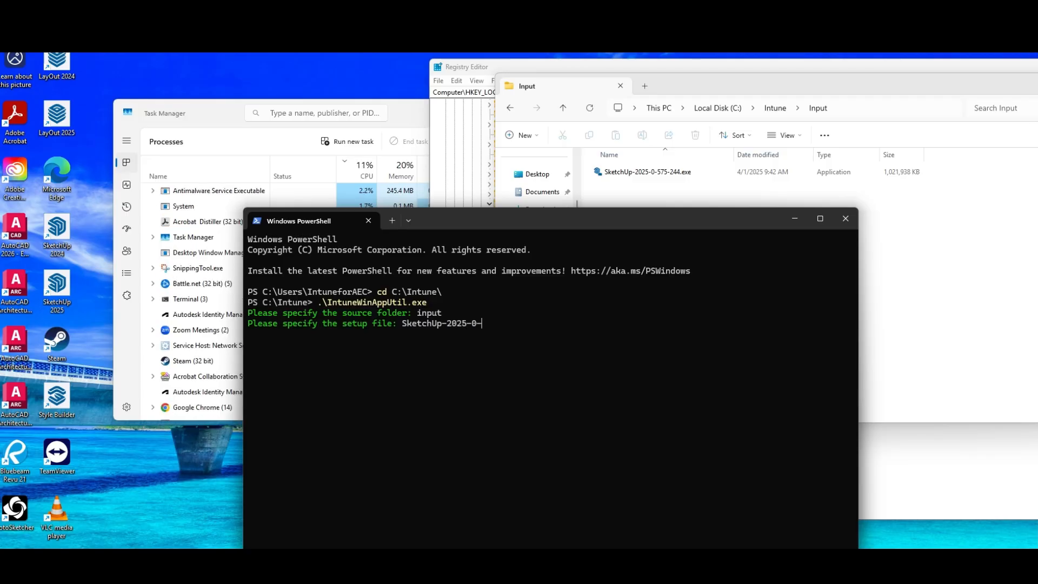
type("6")
key("BackSpace")
type("5")
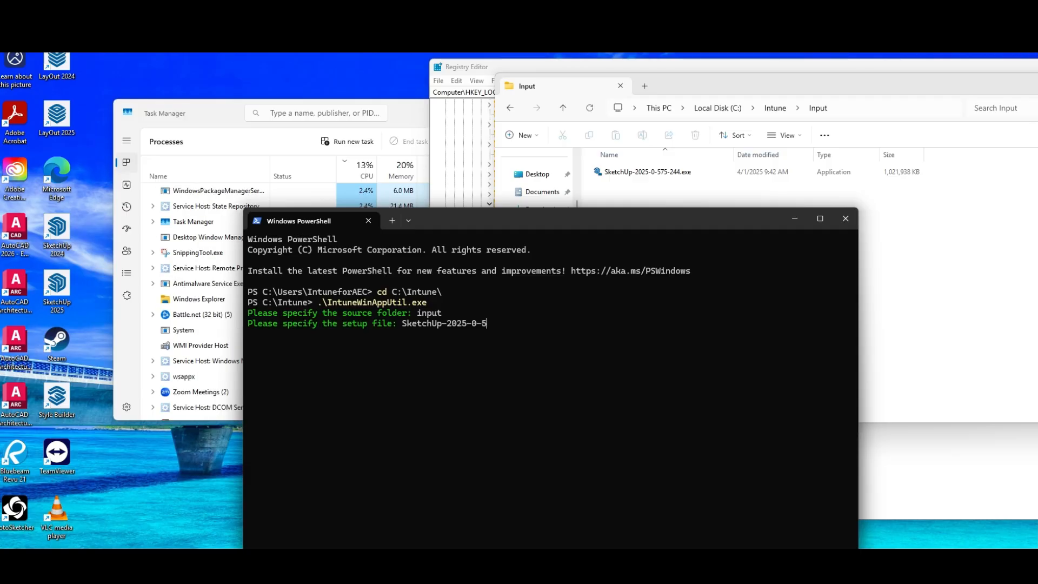
type("75")
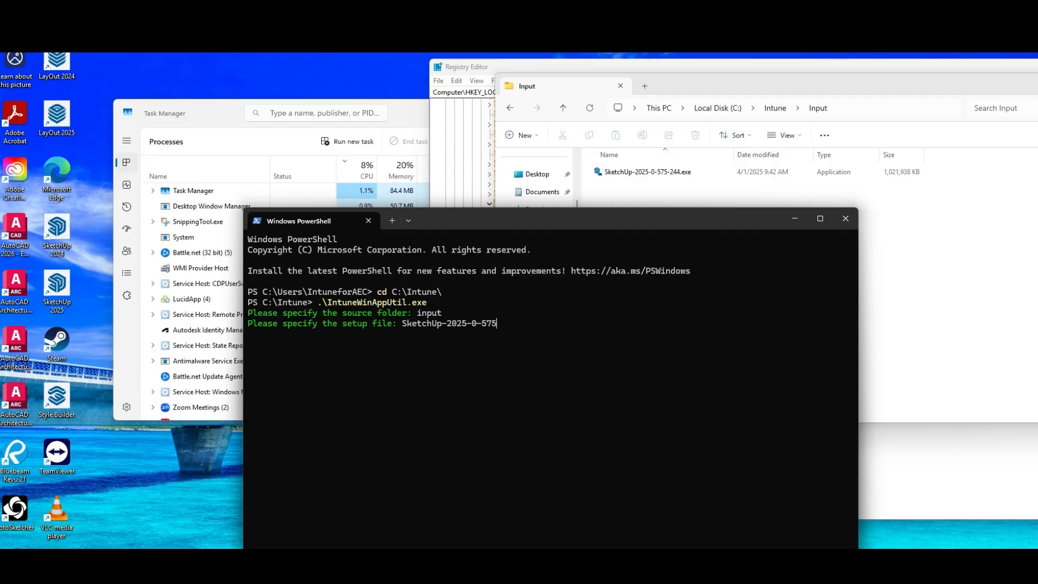
type("-244.exe")
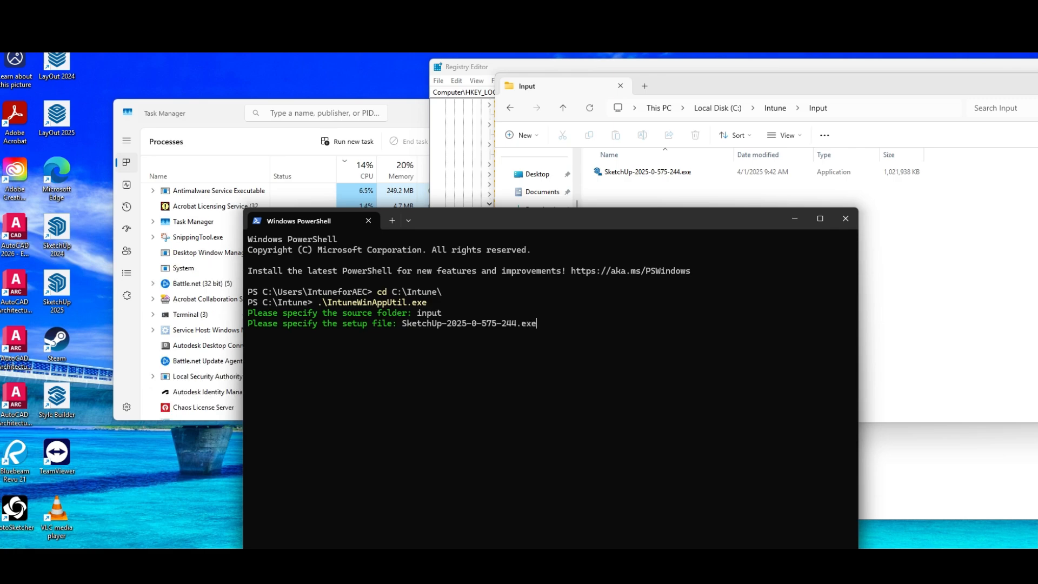
key("Return")
Specify output as the output folder and decline a catalog folder to start building the package
type("output folder: outpu")
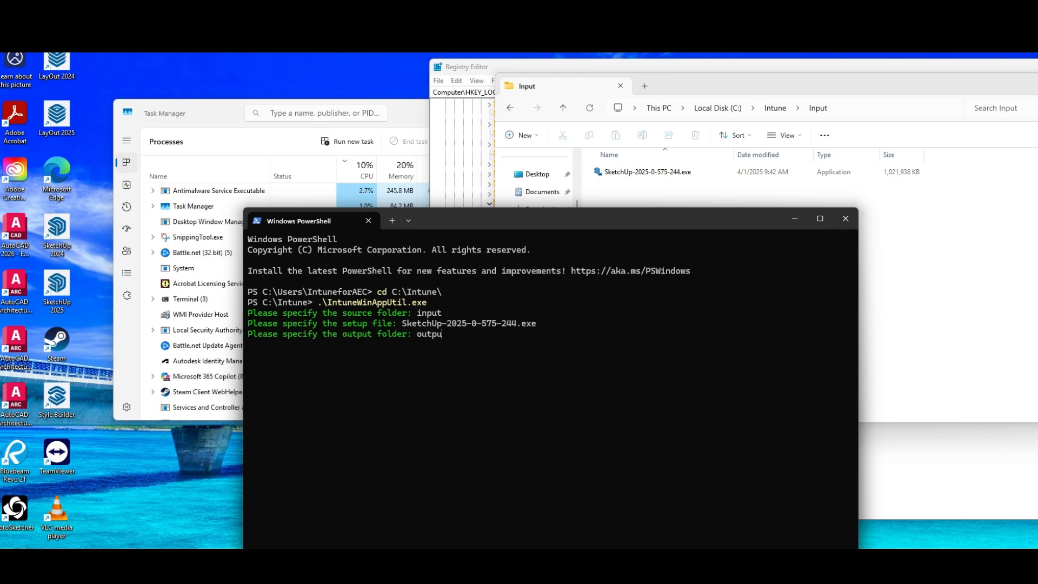
key("Return")
type("n")
key("Return")
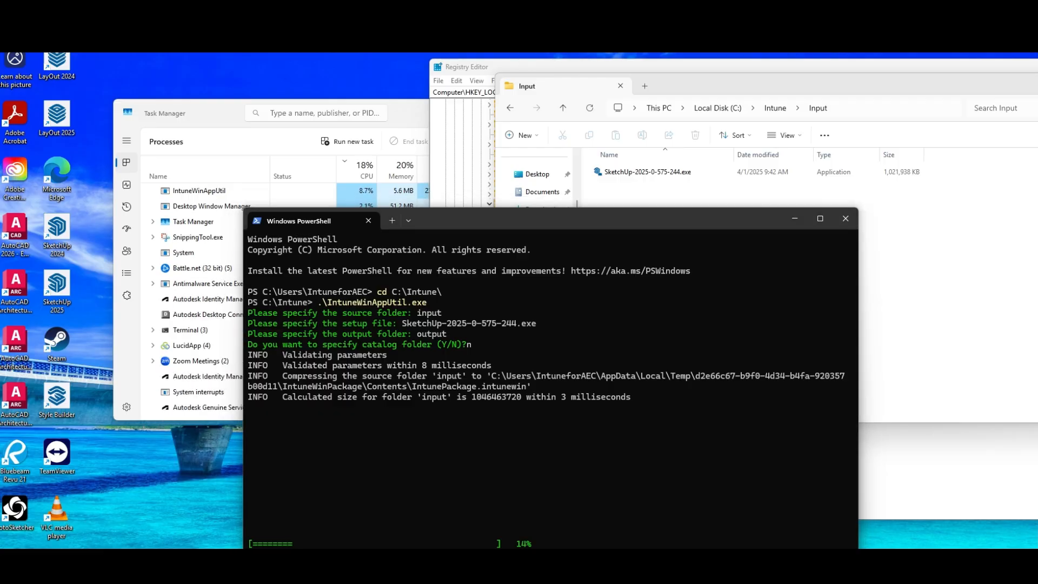
Switch to Intune in the browser, start adding a new Windows app (Win32) from Windows apps, and open its app package file selection
left_click_drag(1037, 5, 570, 11)
double_click(570, 16)
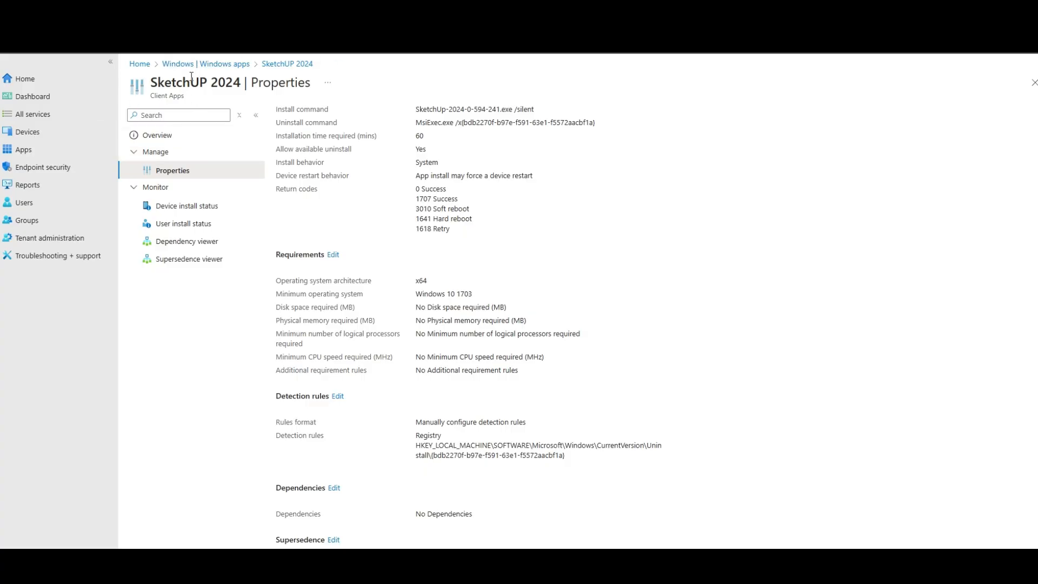
left_click(224, 64)
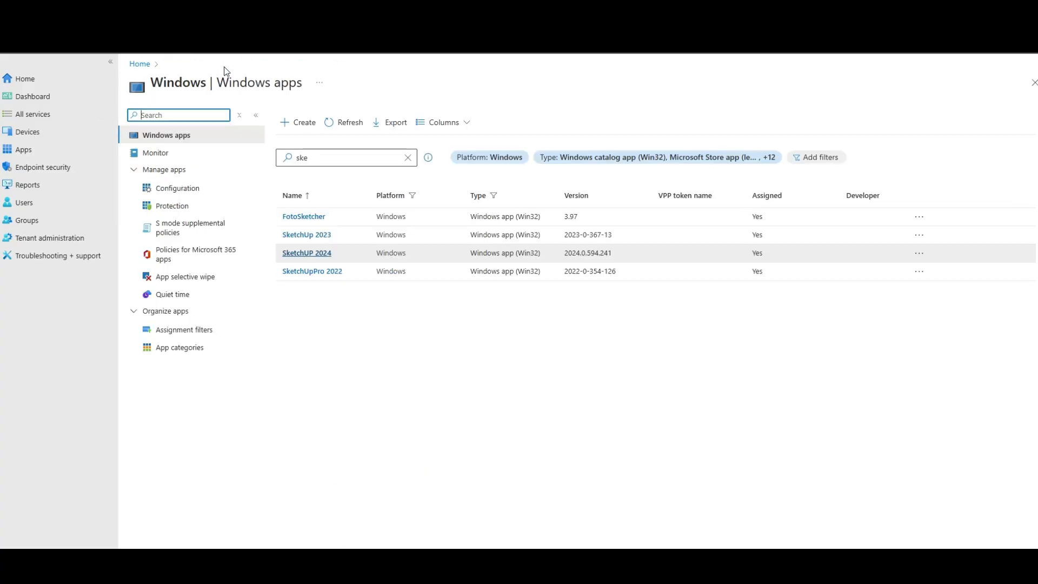
left_click(286, 123)
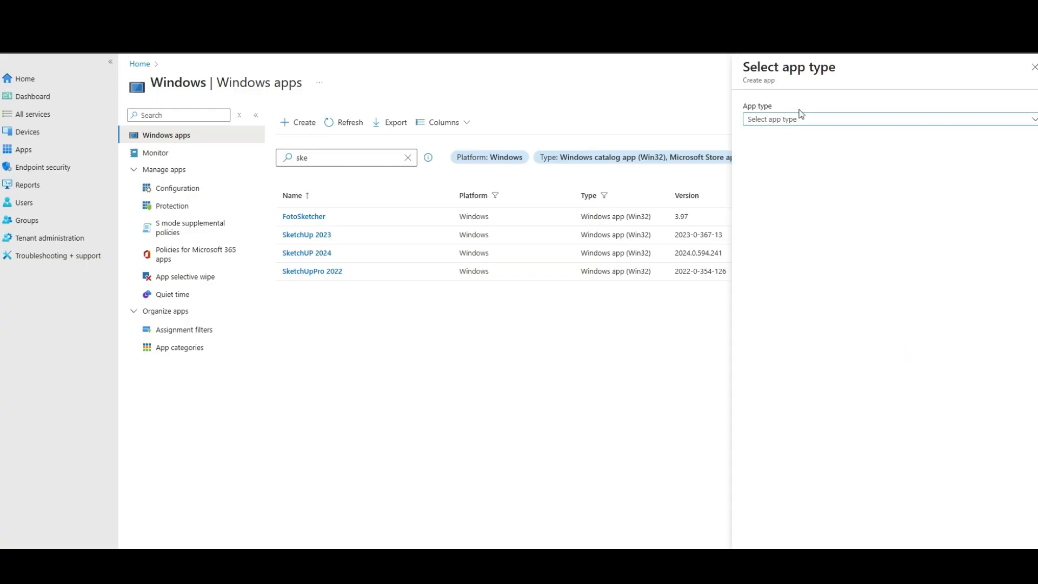
left_click(798, 121)
left_click(777, 352)
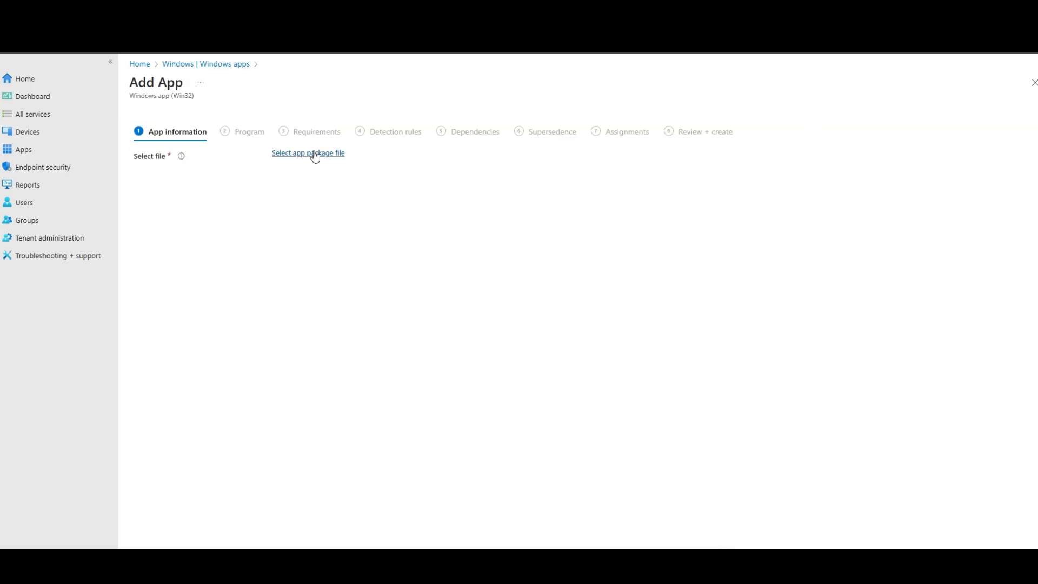
left_click(315, 154)
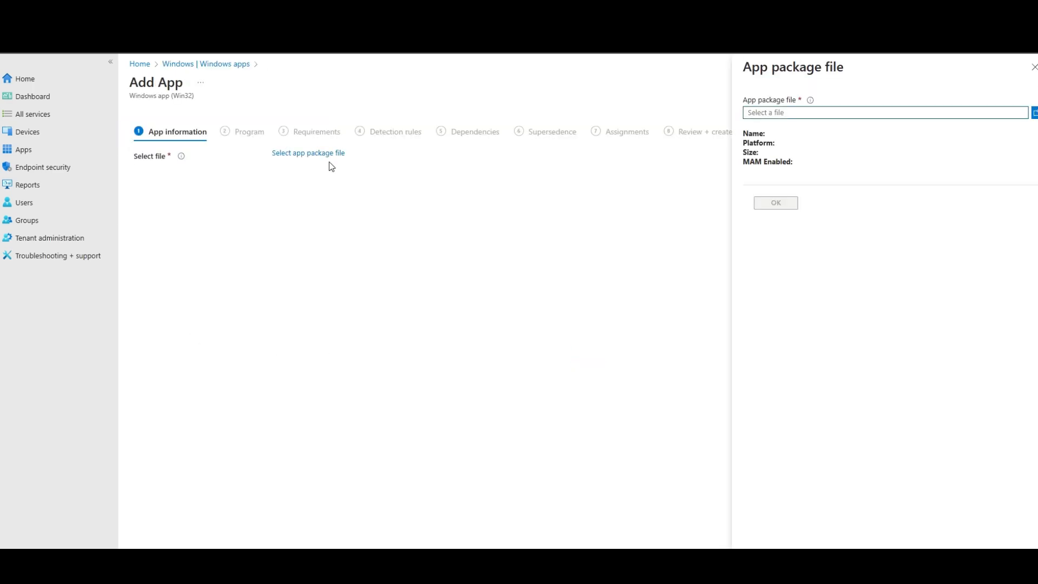
Select SketchUp-2025-0-575-244.intunewin from the output folder as the app package file once packaging has finished, and confirm it
left_click(1033, 113)
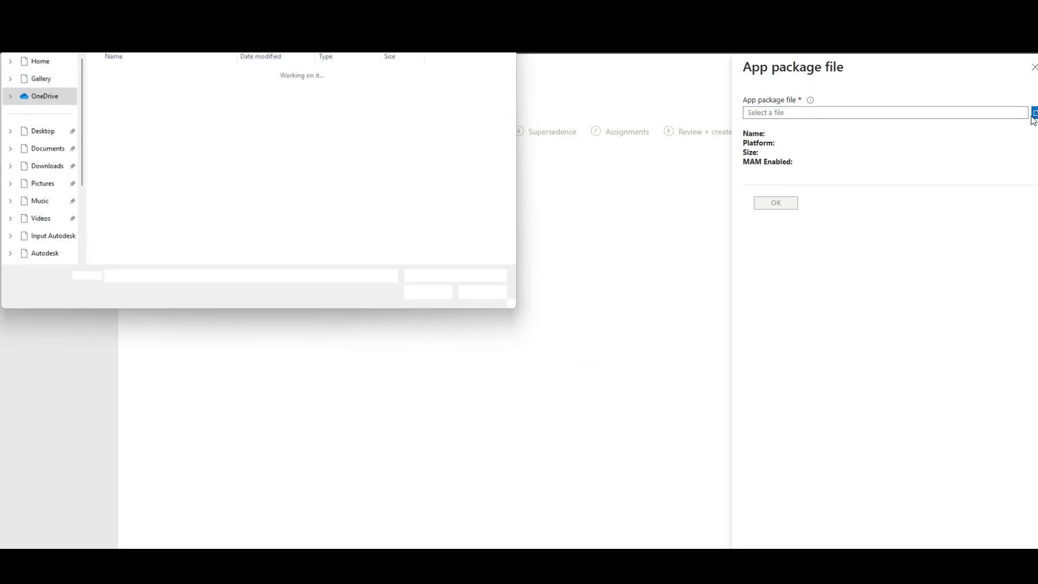
left_click(28, 237)
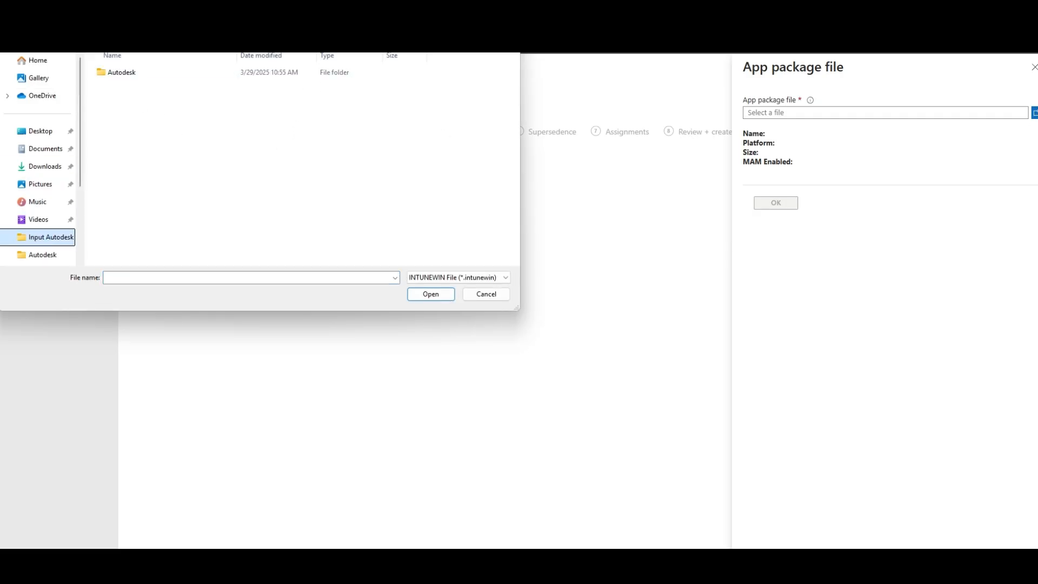
double_click(121, 72)
double_click(130, 103)
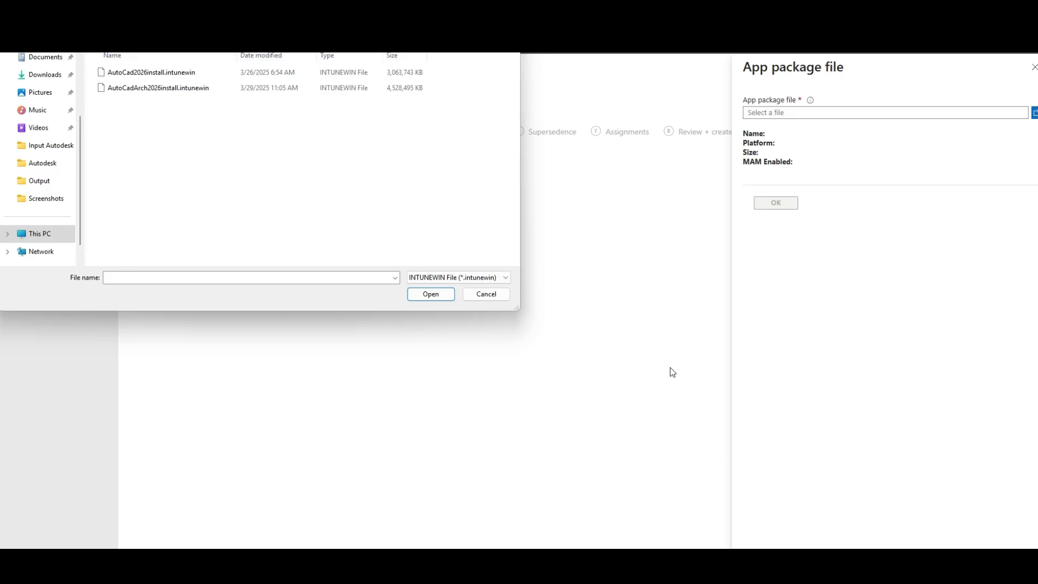
left_click(720, 578)
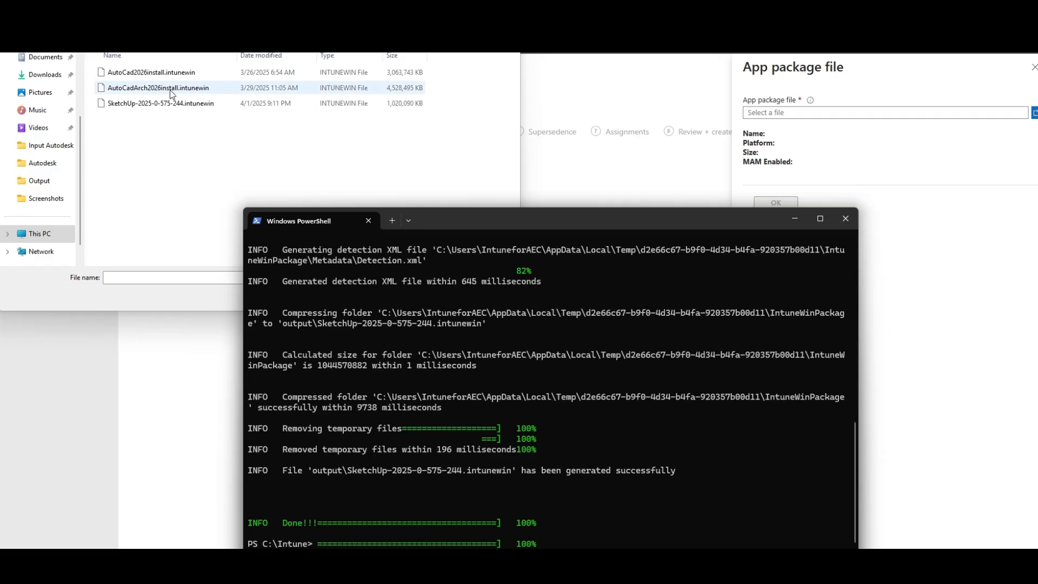
left_click(147, 113)
left_click(160, 104)
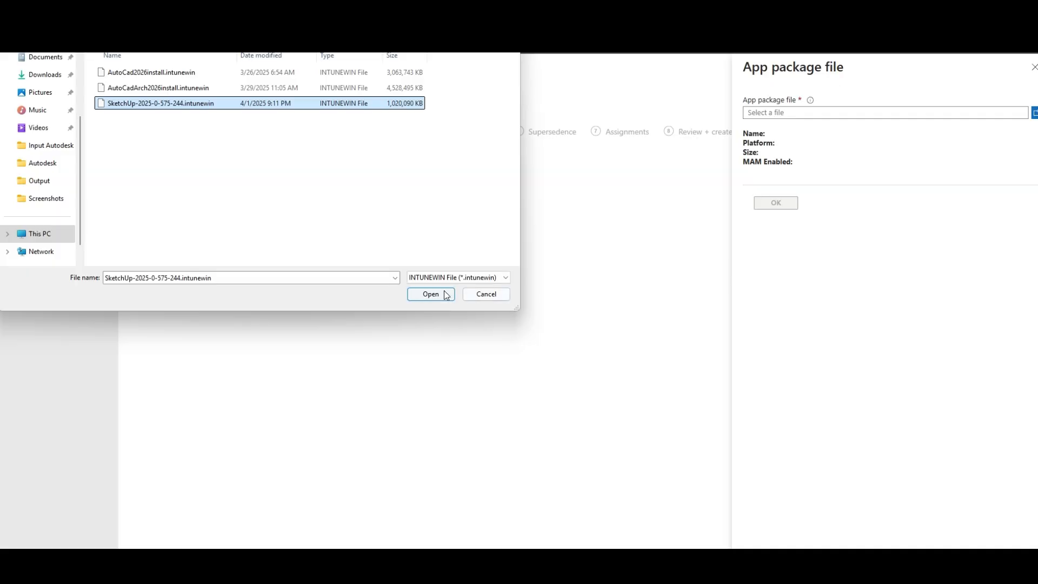
left_click(416, 293)
left_click(776, 204)
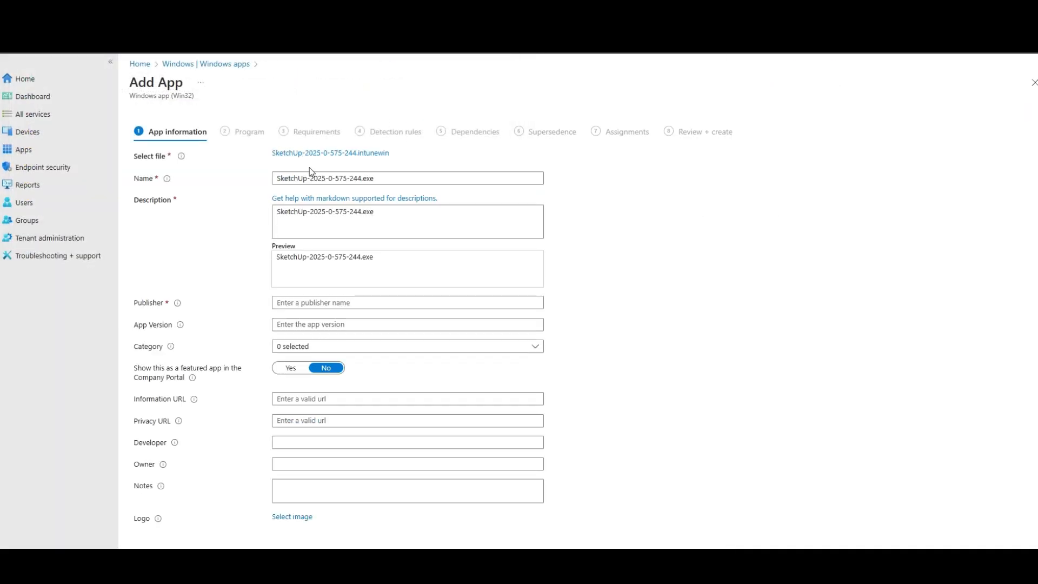
Replace the app's name with SketchUp 2025
triple_click(378, 178)
type("Sketch")
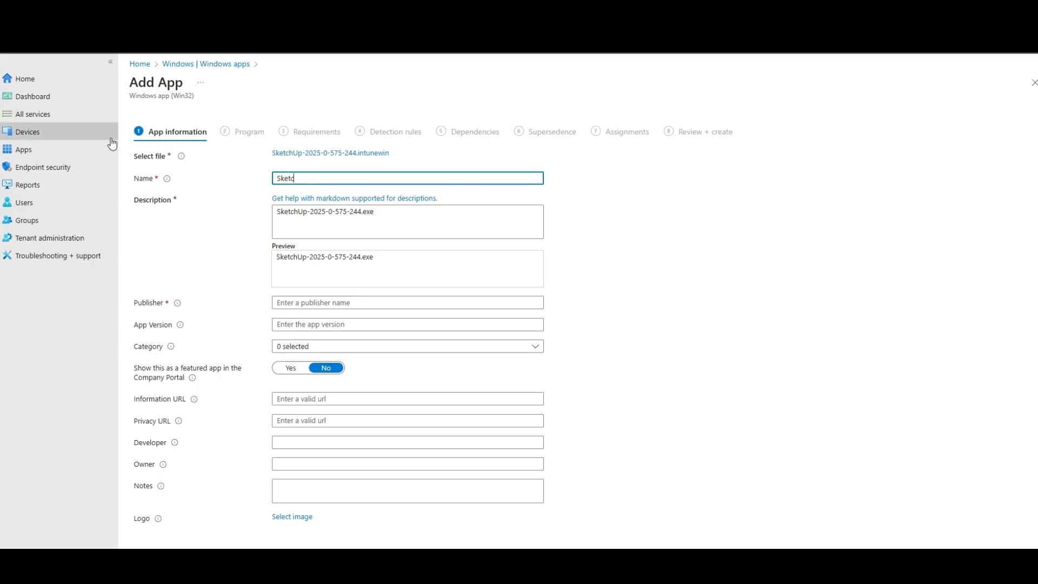
type("UP")
key("BackSpace")
type("p 2025")
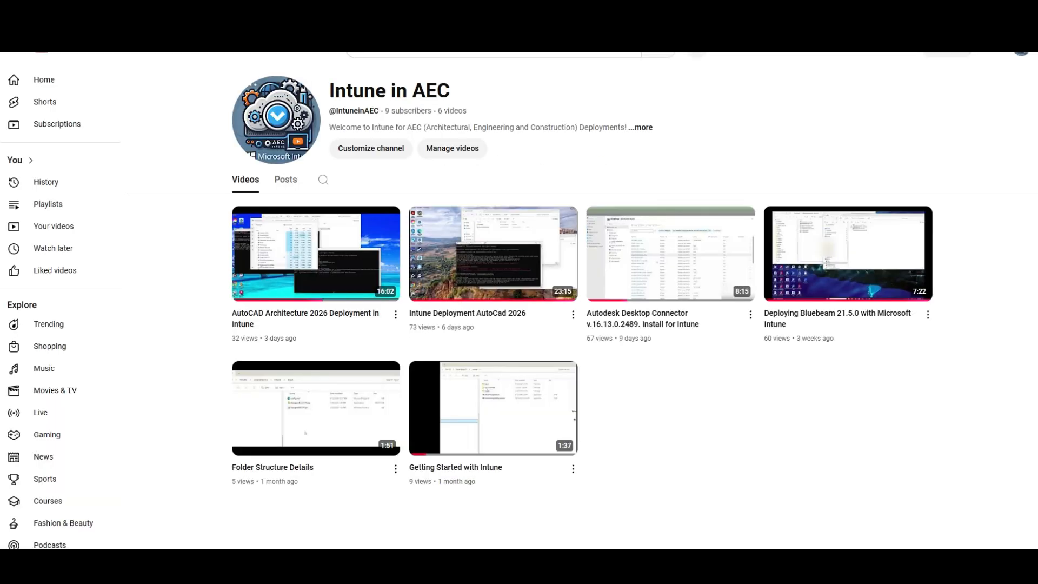
Search the web for sketchup 2025 release notes and open the SketchUp Desktop 2025.0 page in the SketchUp Help Center
type("sketchup 2025")
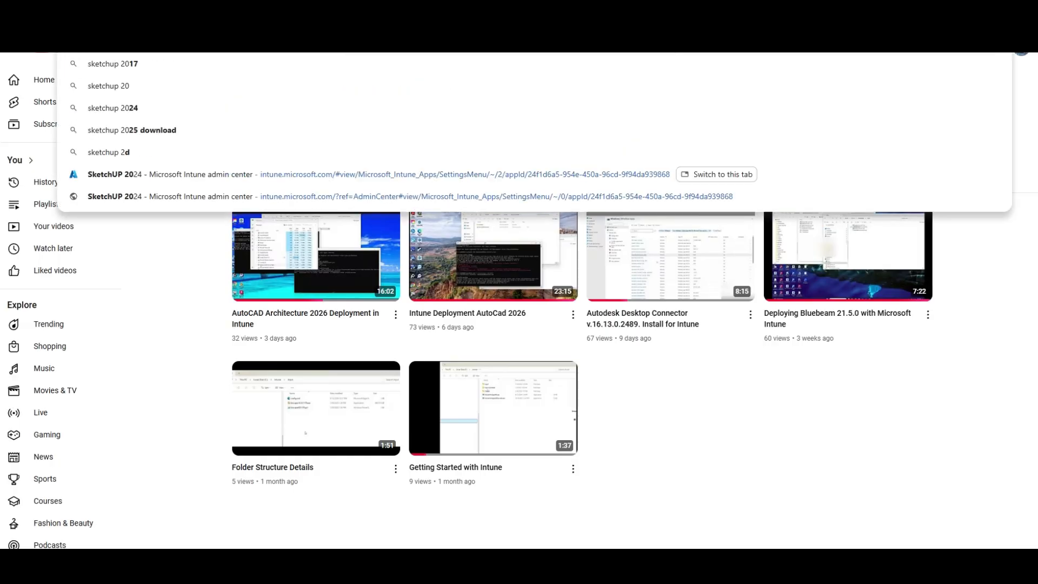
type(" release")
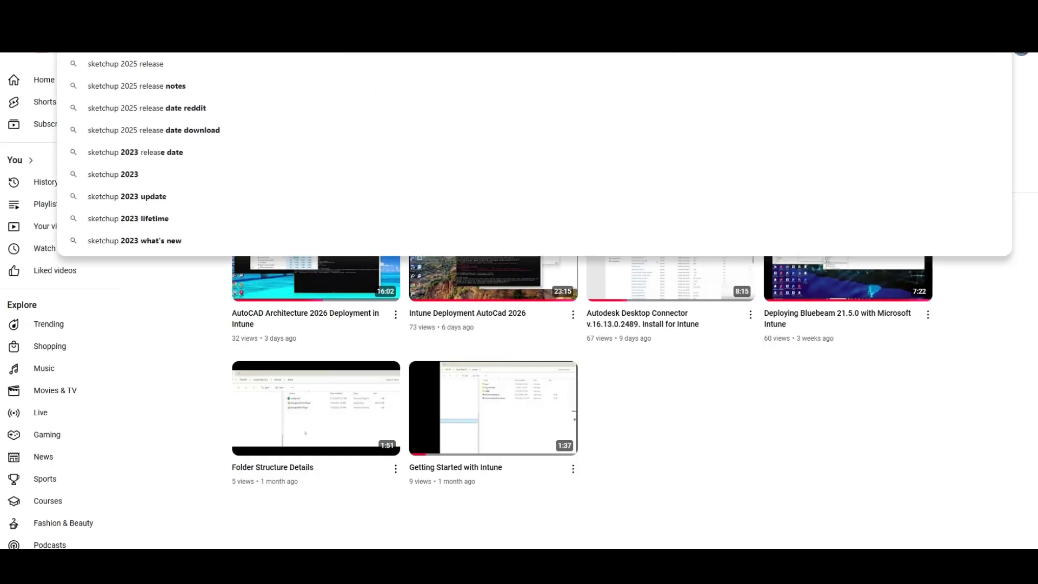
type(" notes")
key("Return")
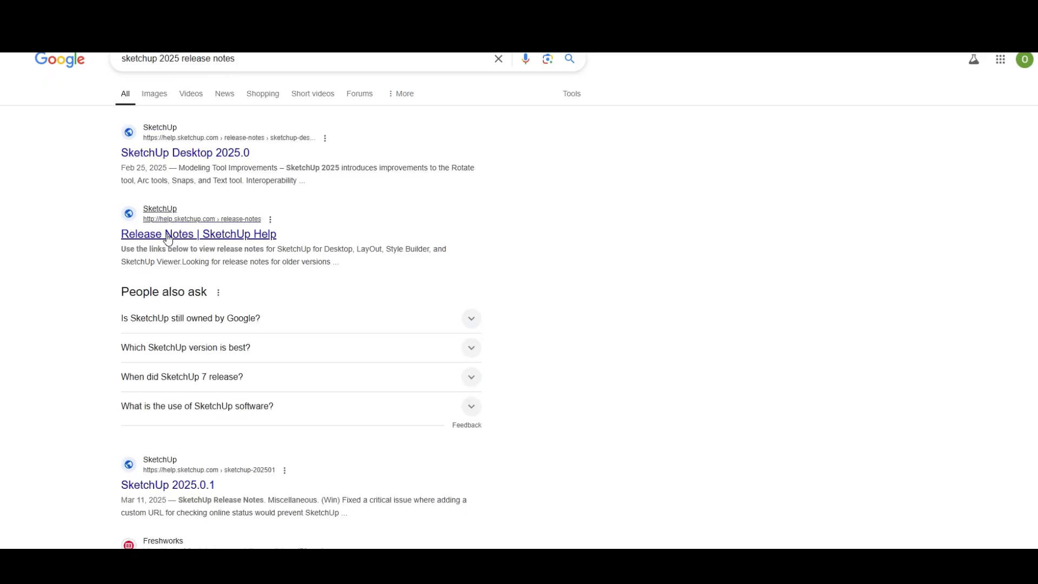
left_click(189, 242)
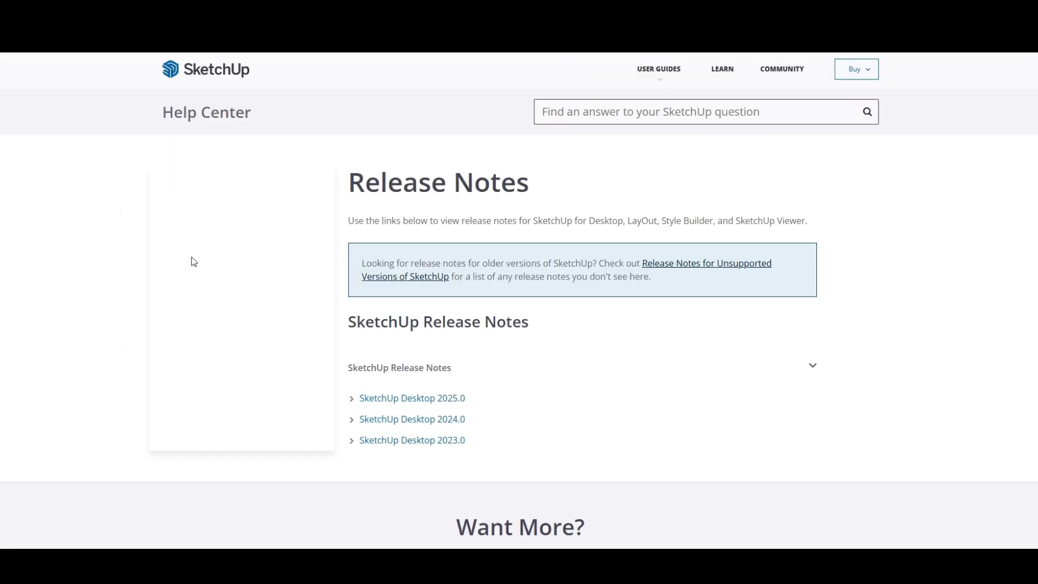
left_click(414, 401)
Copy the web address of the SketchUp Desktop 2025.0 release notes into the app's Information URL
right_click(285, 38)
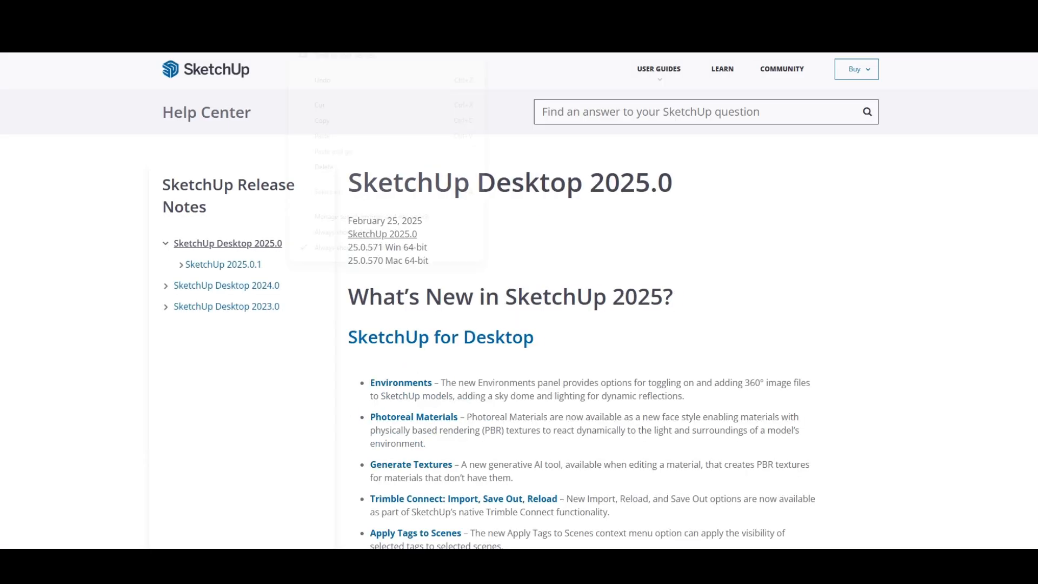
left_click(336, 126)
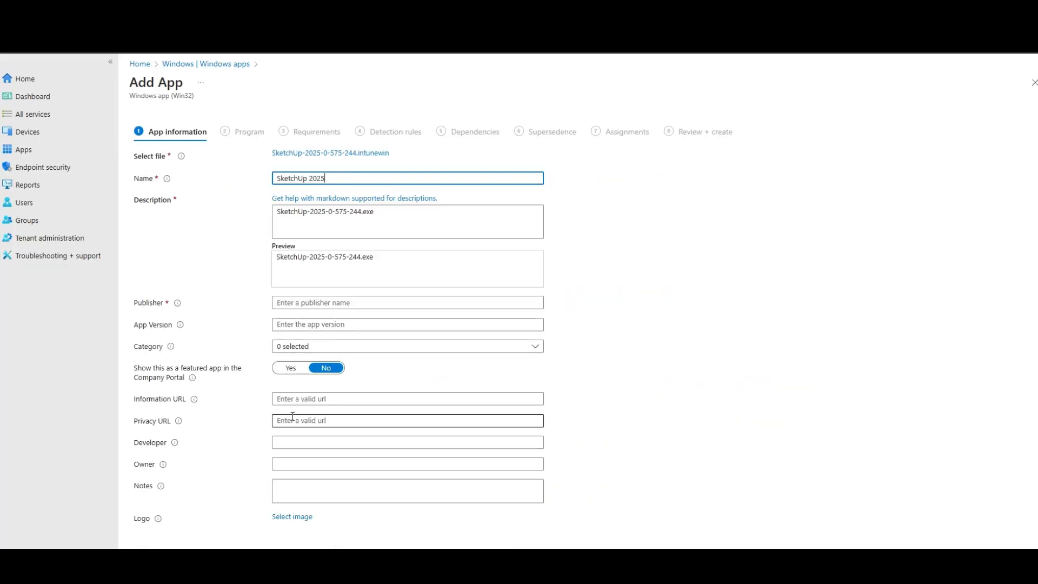
left_click(331, 399)
key("ctrl+v")
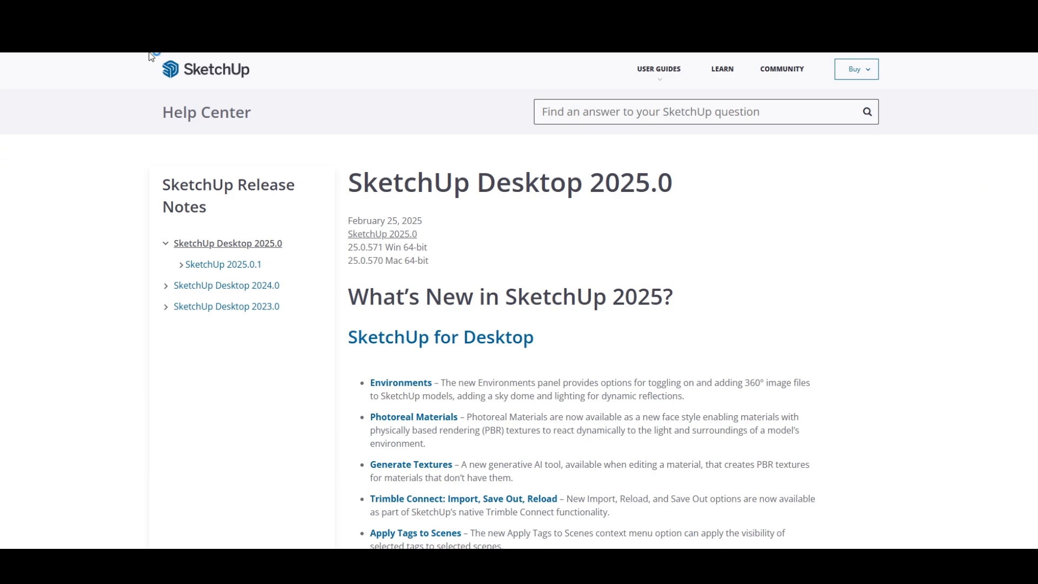
Capture the SketchUp logo from the help page as a screenshot and upload that image as the app's logo
key("super+shift+s")
mouse_move(150, 53)
left_mouse_down()
mouse_move(215, 84)
mouse_move(264, 86)
mouse_move(255, 85)
left_mouse_up()
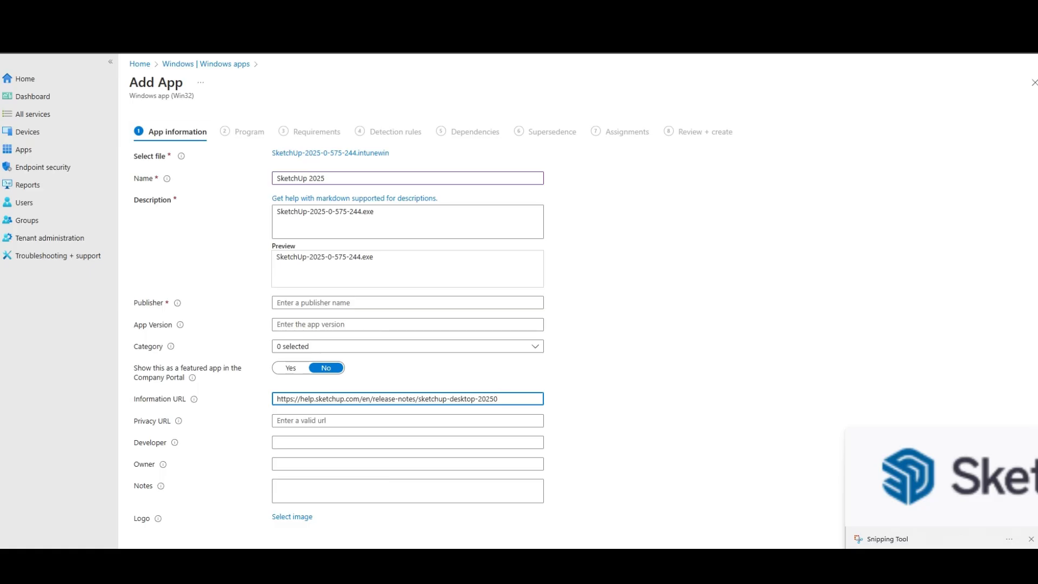
left_click(290, 517)
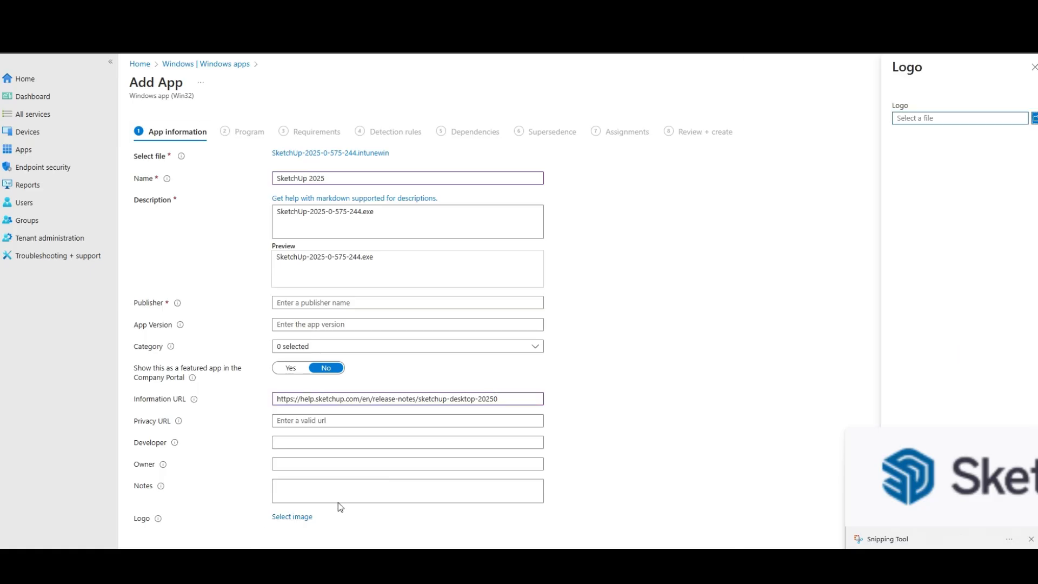
left_click(1034, 119)
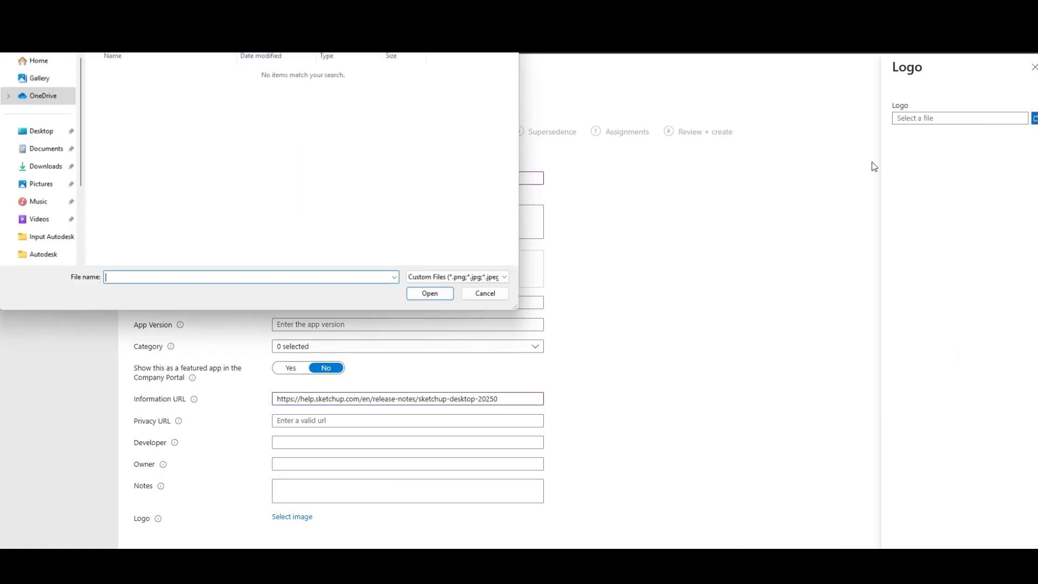
left_click(69, 191)
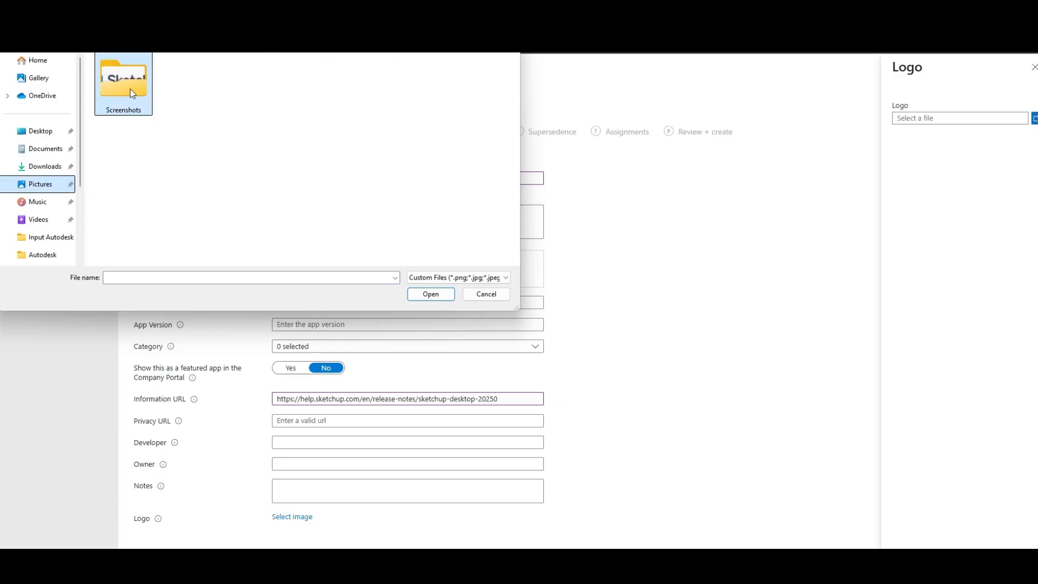
double_click(123, 86)
left_click(488, 97)
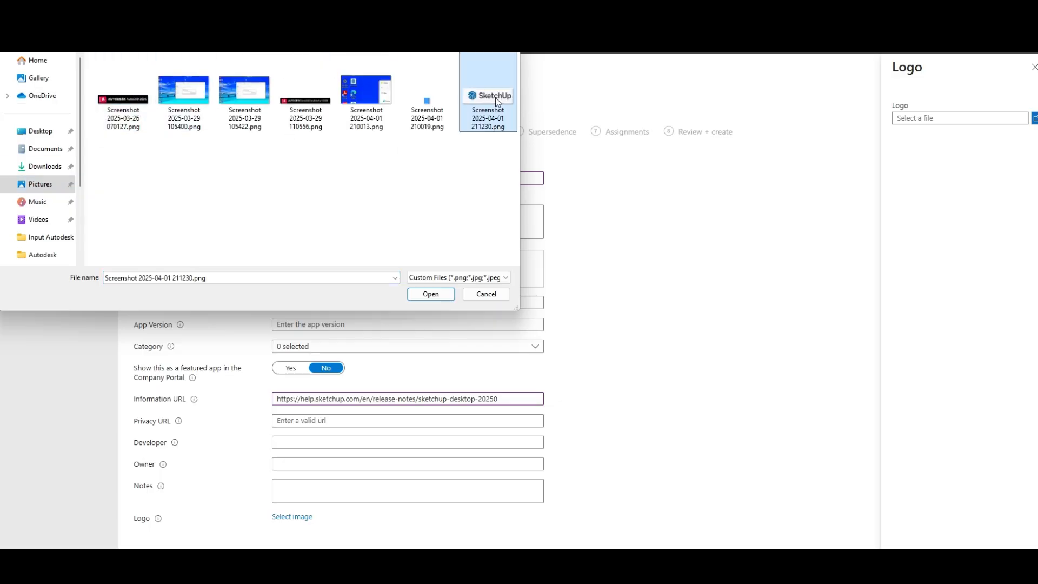
left_click(431, 294)
left_click(913, 563)
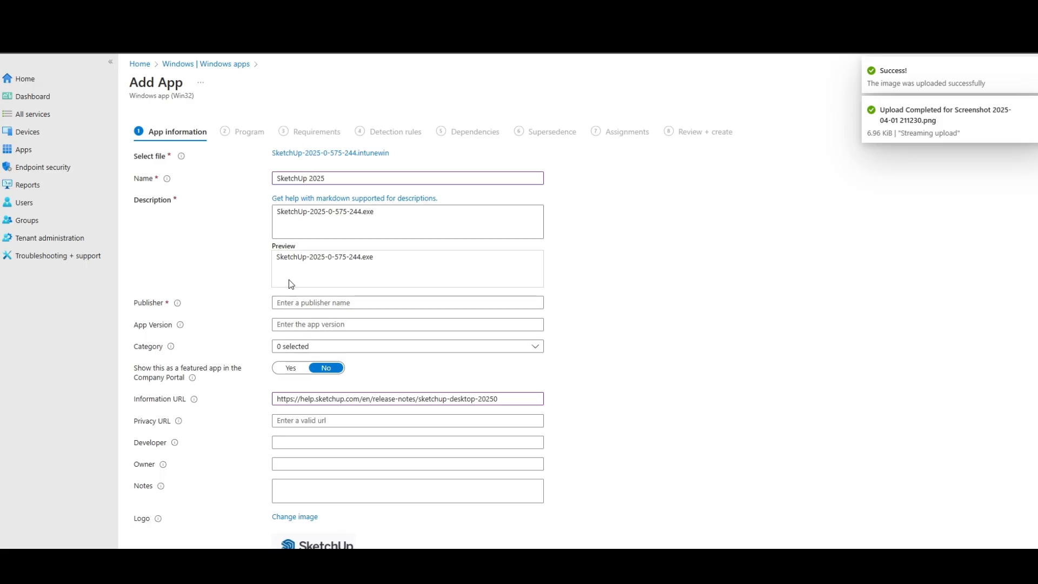
Set the app's publisher to Trimble and its version to 2025
left_click(297, 304)
type("Tr")
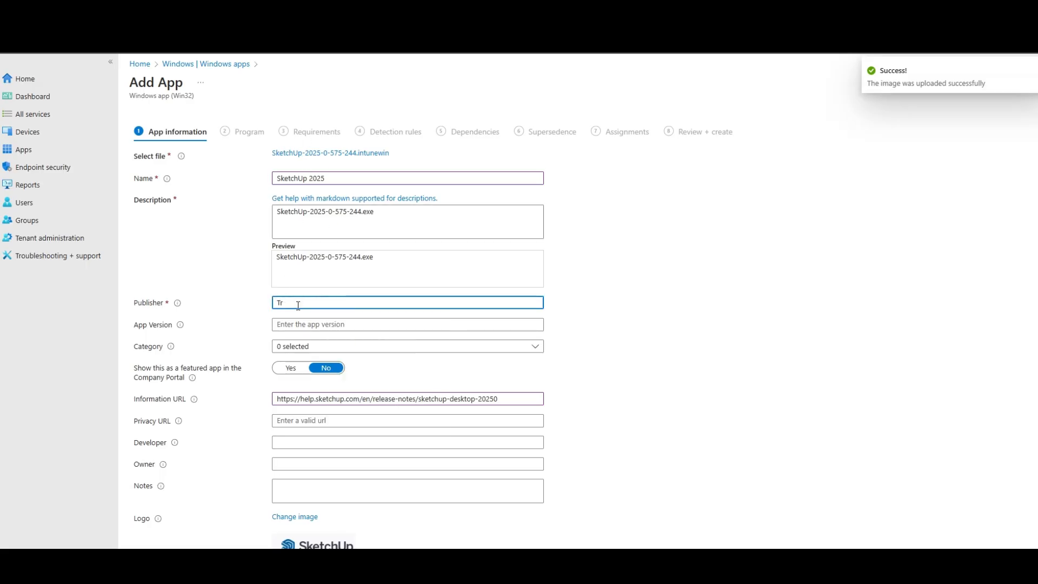
type("imble")
key("Tab")
type("2025")
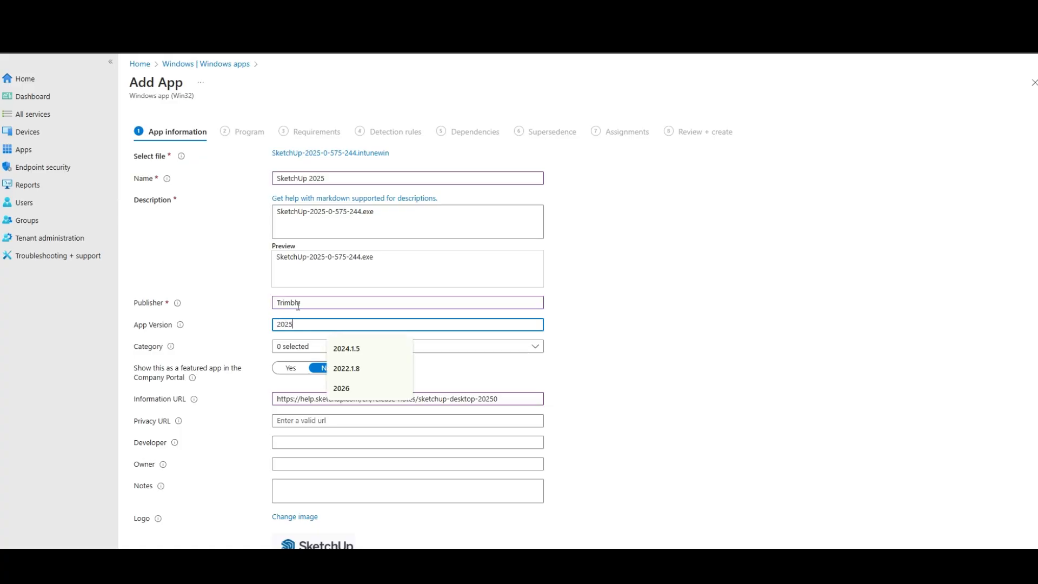
key("Escape")
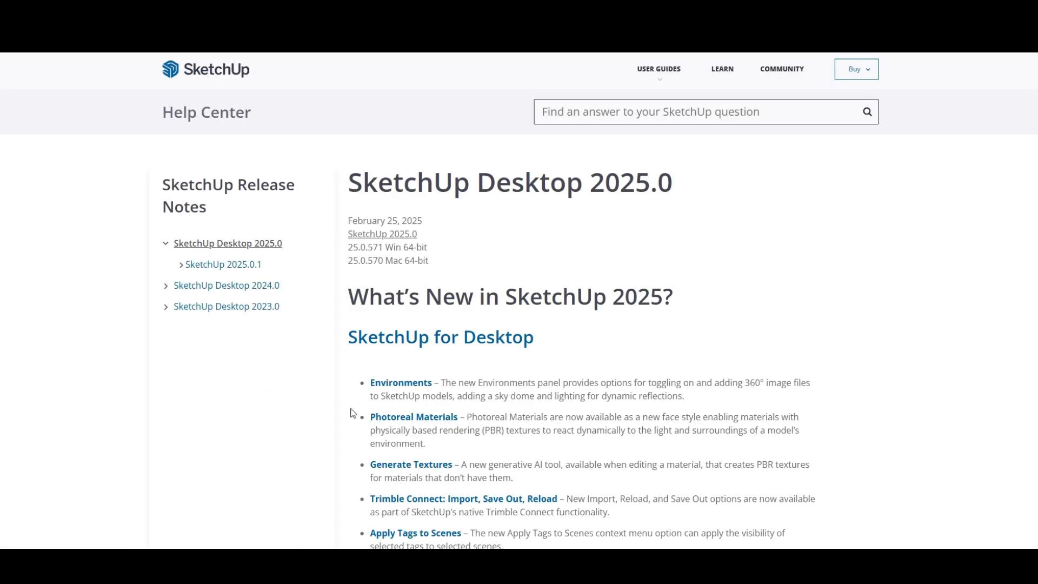
Copy the release notes text from What's New in SketchUp 2025 onward and paste it over the app's description
scroll(343, 138, "down", 1)
left_click_drag(351, 231, 756, 548)
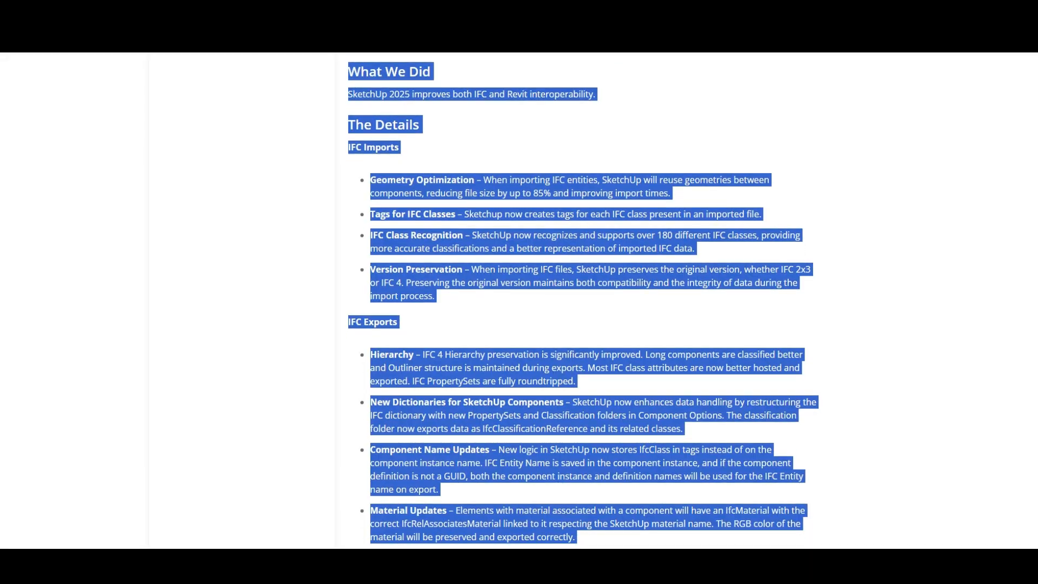
key("alt+Tab")
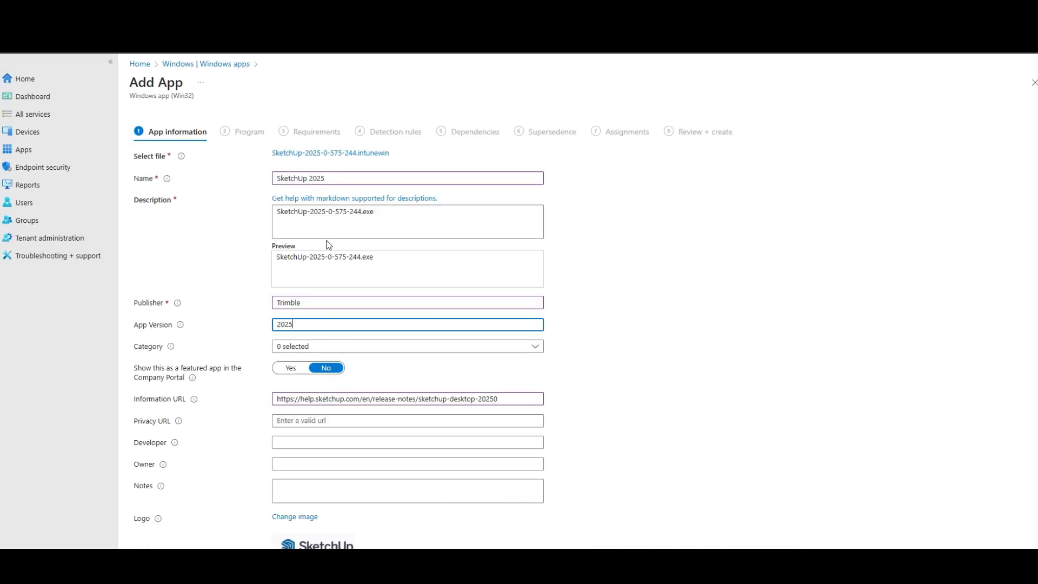
left_click_drag(457, 224, 174, 195)
key("ctrl+v")
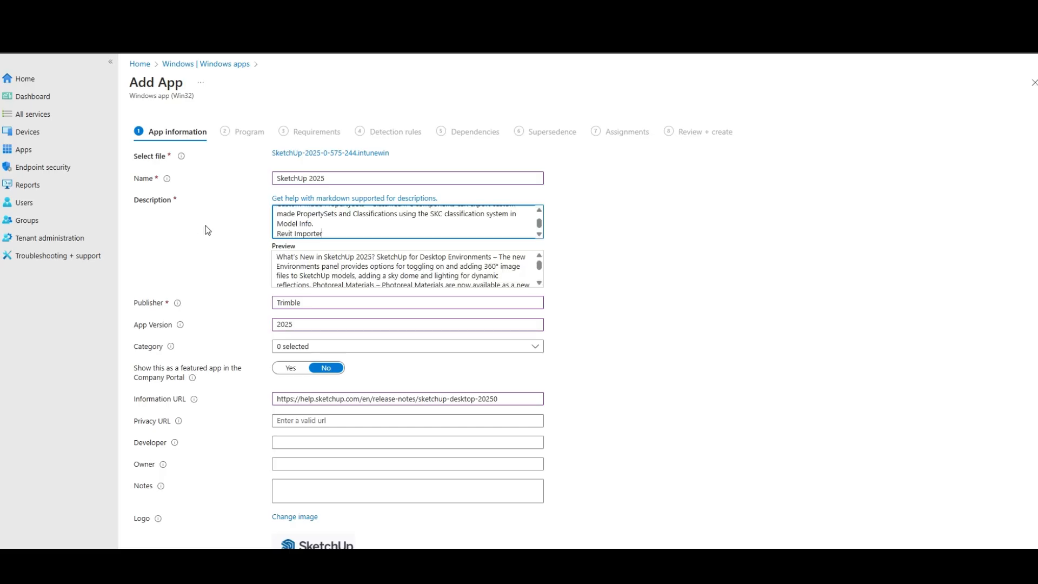
Try to shorten the pasted description to the 10,000-character limit by deleting its latter part
left_click_drag(377, 225, 272, 211)
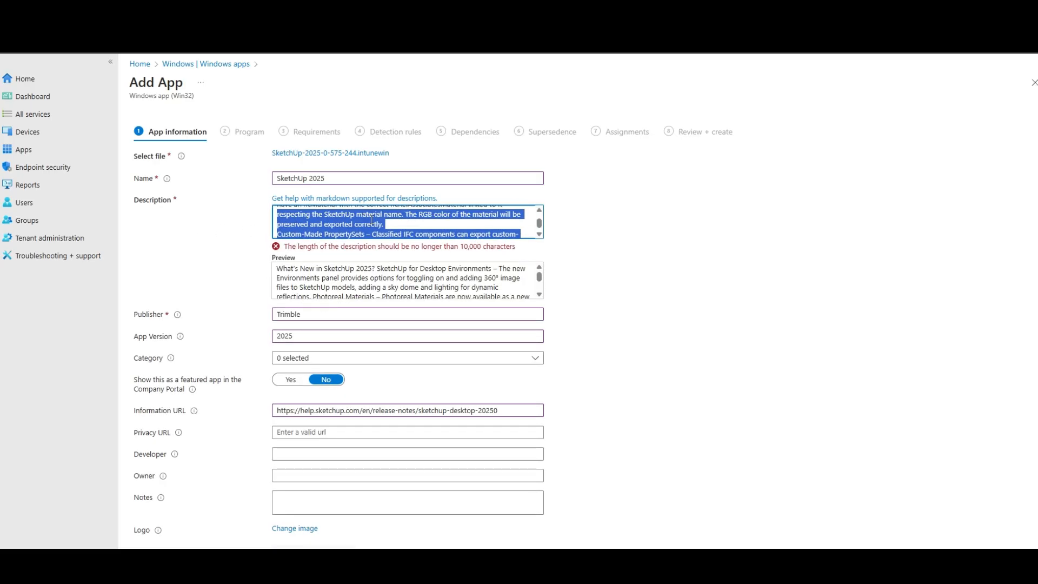
scroll(446, 212, "up", 7)
scroll(423, 218, "up", 7)
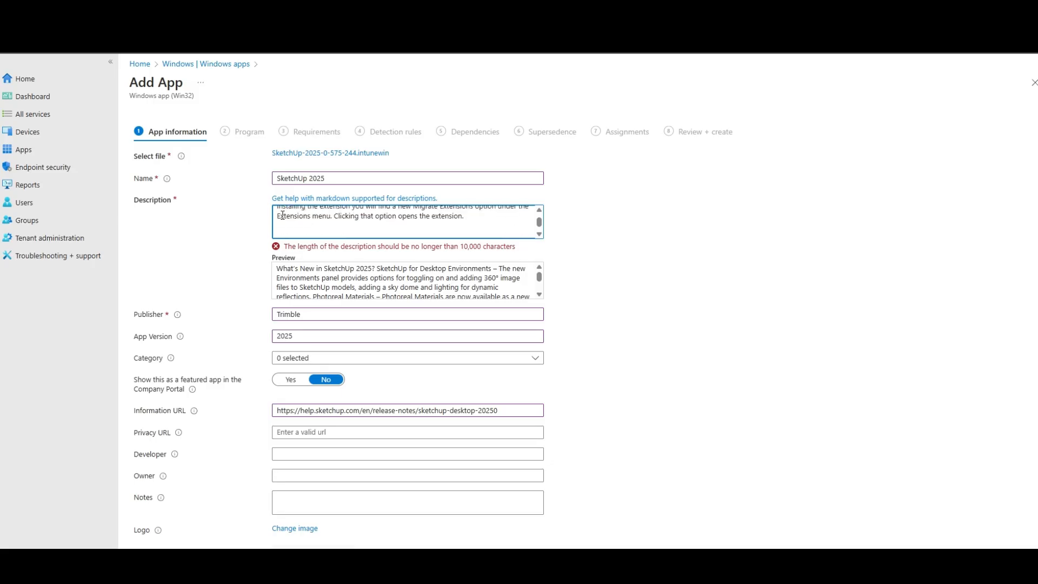
left_click_drag(278, 212, 548, 340)
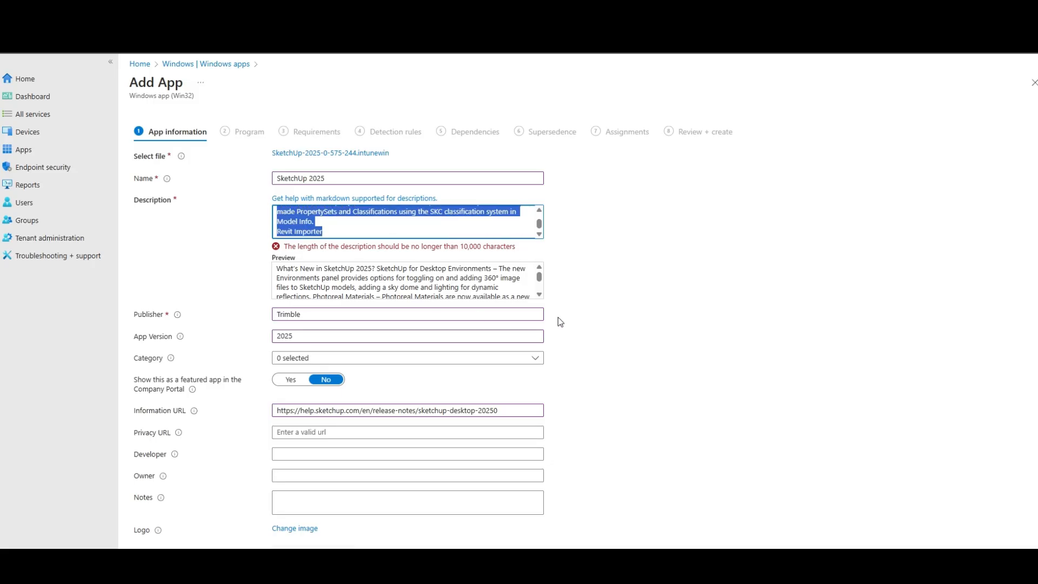
key("Delete")
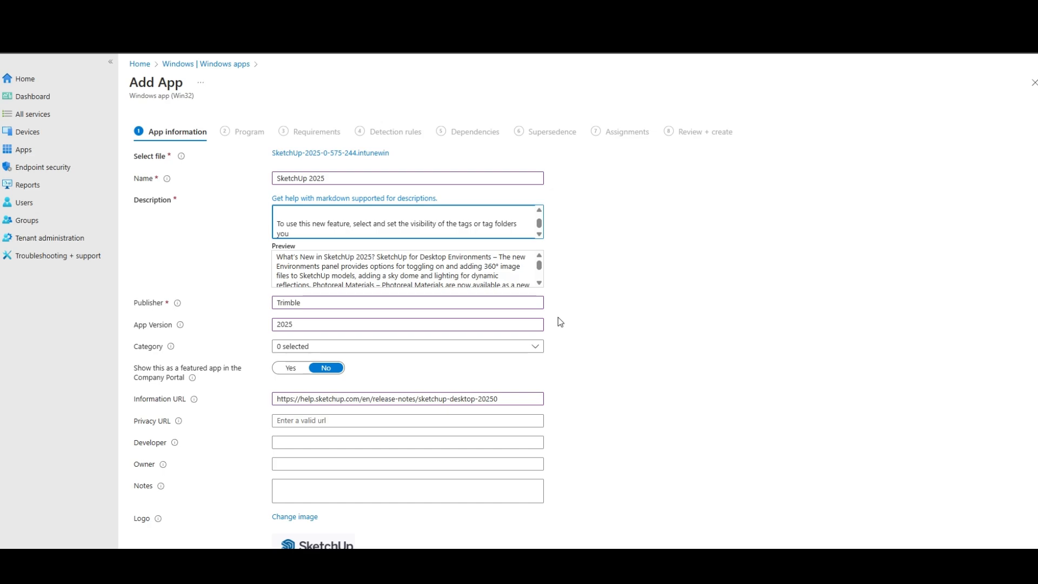
key("BackSpace")
key("BackSpace")
key("BackSpace")
key("BackSpace")
key("BackSpace")
key("BackSpace")
key("BackSpace")
key("BackSpace")
key("BackSpace")
key("BackSpace")
key("BackSpace")
key("BackSpace")
key("BackSpace")
key("BackSpace")
key("BackSpace")
key("BackSpace")
key("BackSpace")
key("BackSpace")
key("BackSpace")
key("BackSpace")
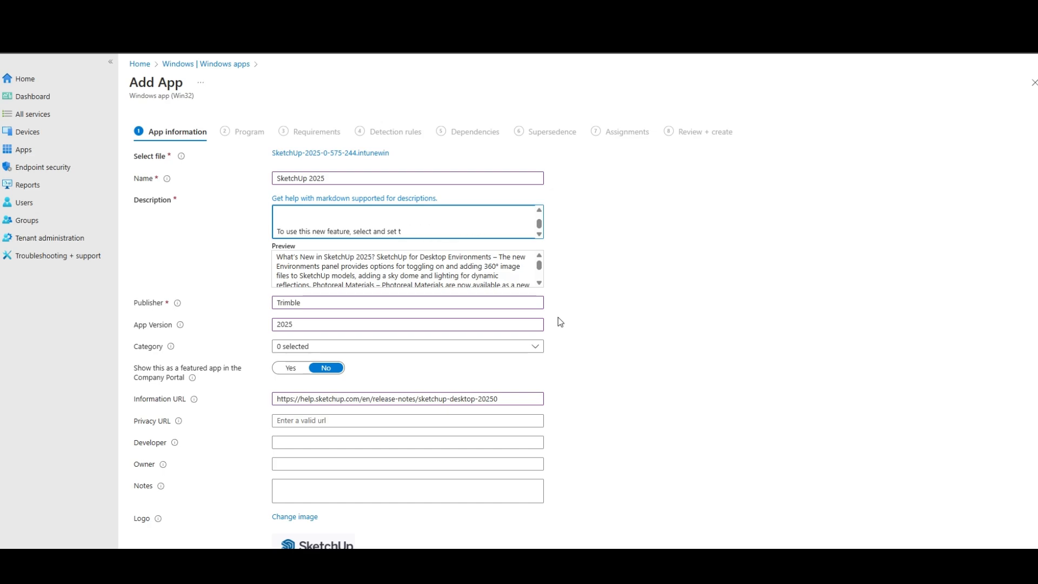
key("BackSpace")
key("BackSpace")
key("BackSpace")
key("BackSpace")
key("BackSpace")
key("BackSpace")
key("BackSpace")
key("BackSpace")
key("BackSpace")
key("BackSpace")
key("BackSpace")
key("BackSpace")
key("BackSpace")
key("BackSpace")
key("BackSpace")
key("BackSpace")
key("BackSpace")
key("BackSpace")
key("BackSpace")
key("BackSpace")
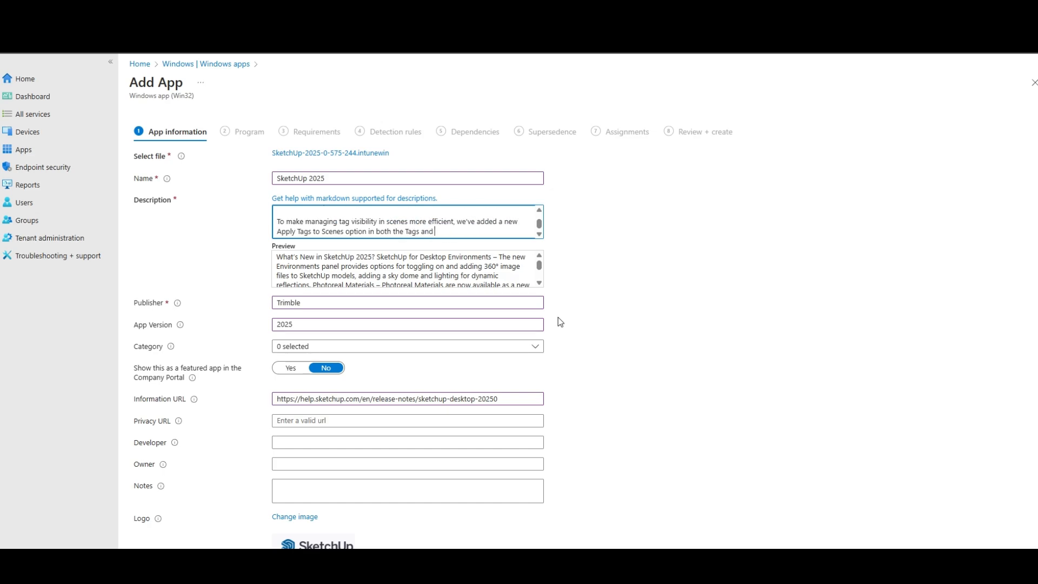
Replace the whole description with the release notes address copied from the Information URL
left_click_drag(500, 399, 120, 400)
key("ctrl+c")
mouse_move(465, 232)
left_mouse_down()
mouse_move(459, 214)
mouse_move(155, 113)
left_mouse_up()
key("ctrl+v")
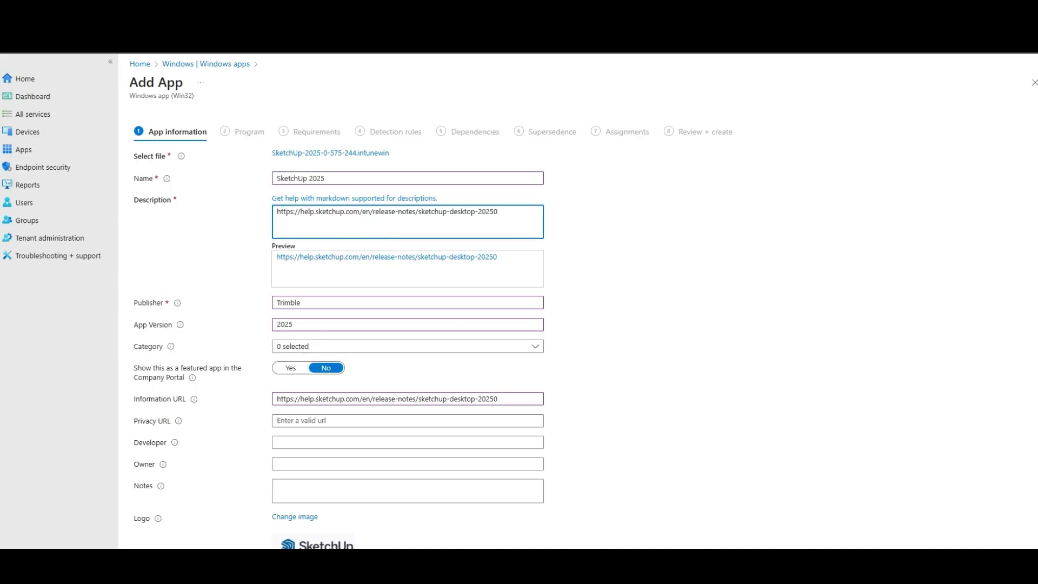
Copy the silent install command from Command Prompt and paste SketchUp-2025-0-575-244.exe /silent as the app's install command
left_click(201, 562)
left_click(306, 174)
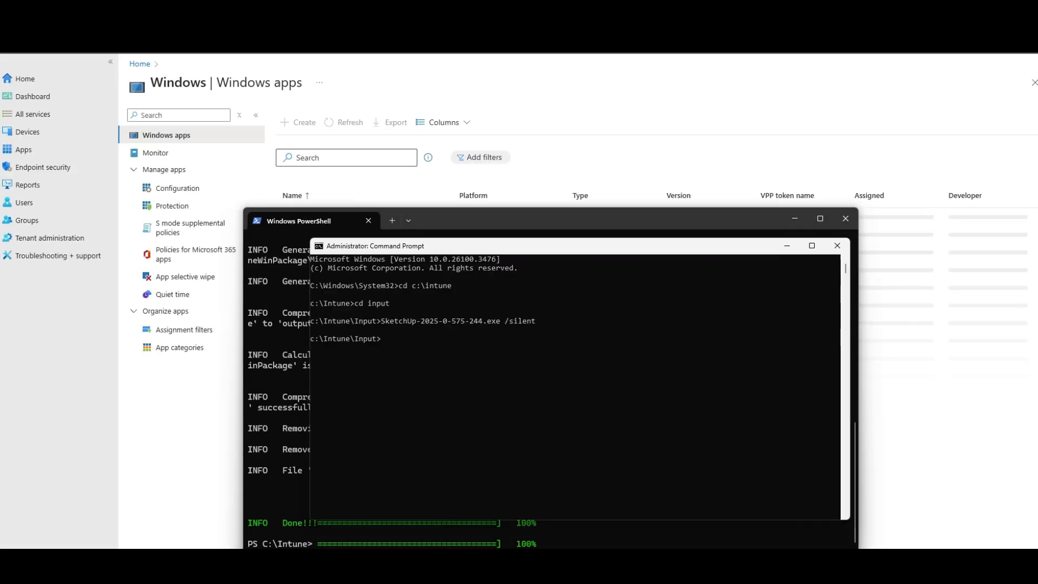
left_click_drag(547, 322, 383, 324)
key("ctrl+c")
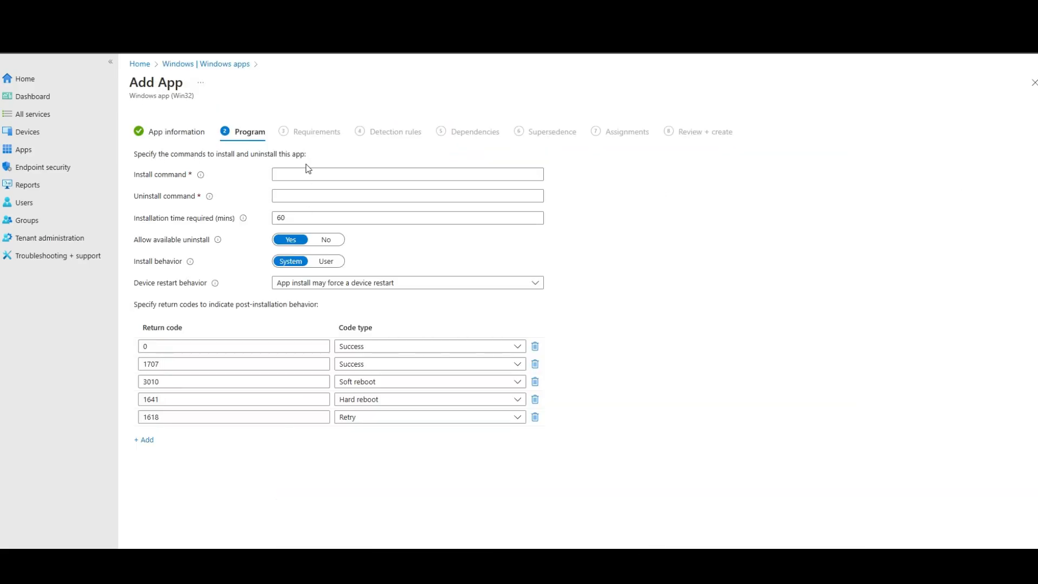
left_click(305, 174)
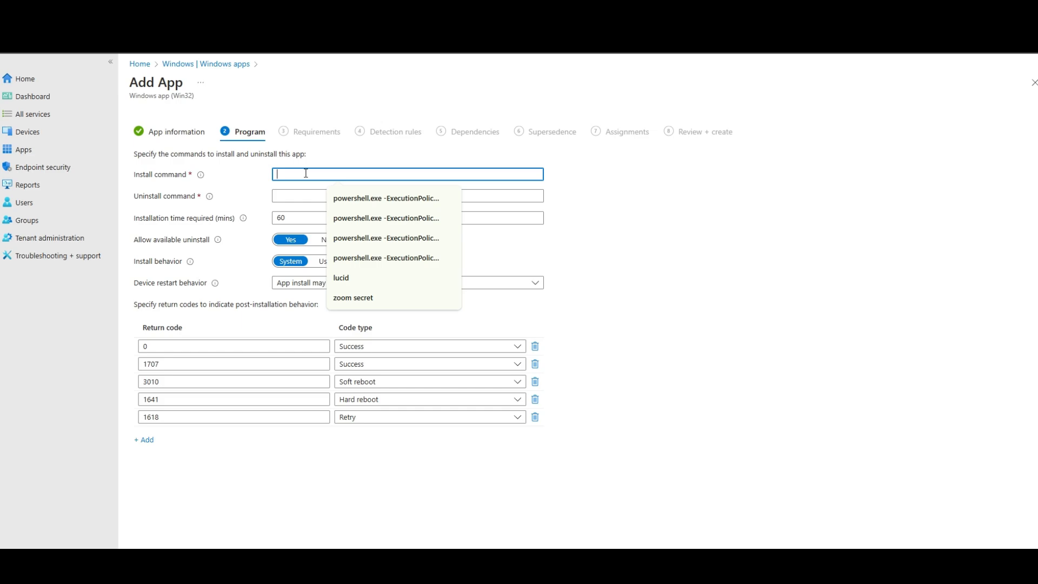
key("ctrl+v")
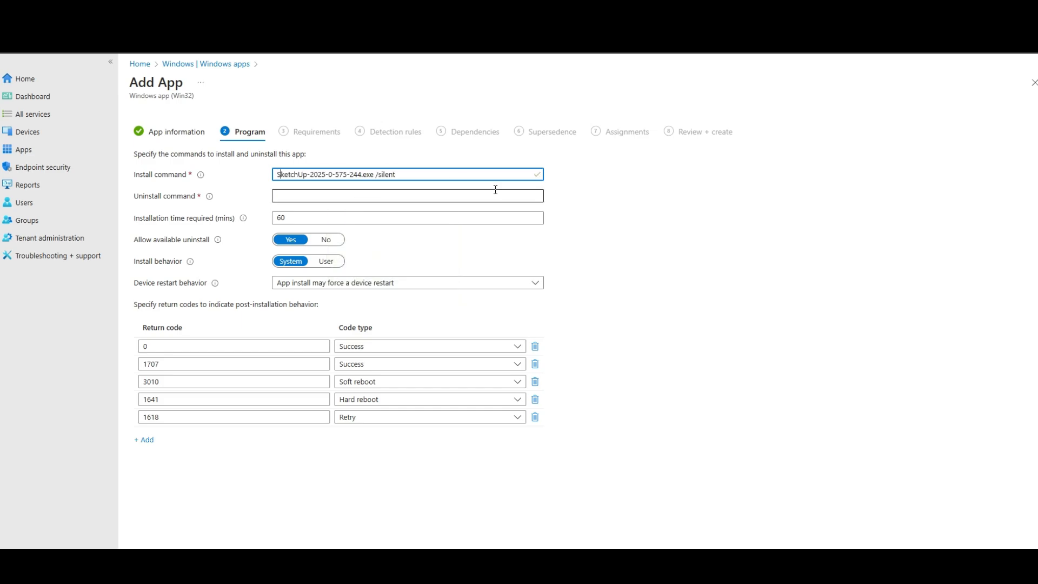
key("Right")
key("Right")
key("Right")
key("Right")
key("Right")
key("Right")
key("Right")
key("Right")
key("Right")
key("Right")
key("Right")
key("Right")
key("Right")
key("Right")
key("Right")
key("Right")
Switch to Registry Editor and search from the Uninstall key for the SketchUp 2025 entry
left_click(495, 194)
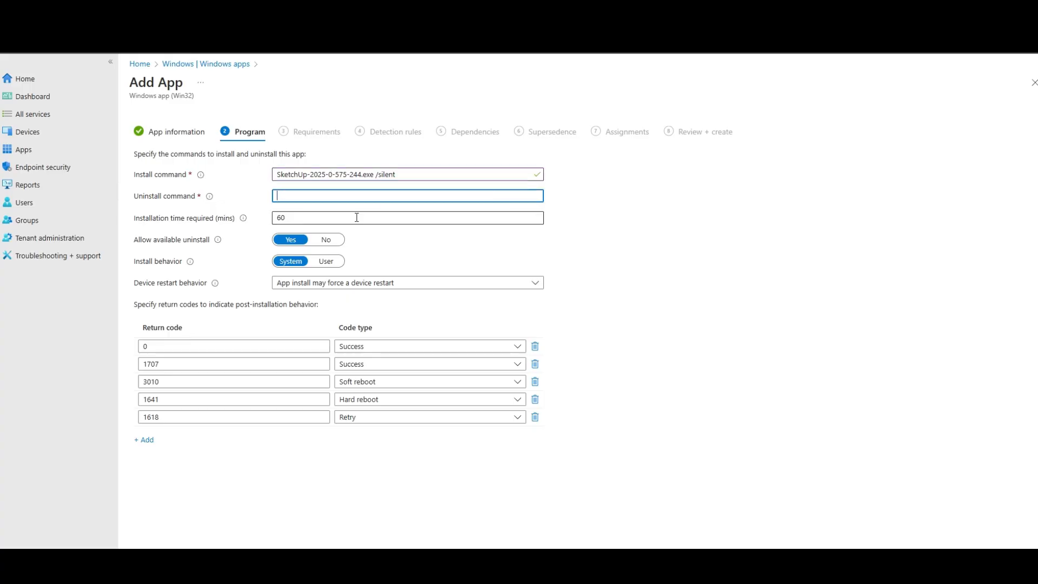
left_click(663, 563)
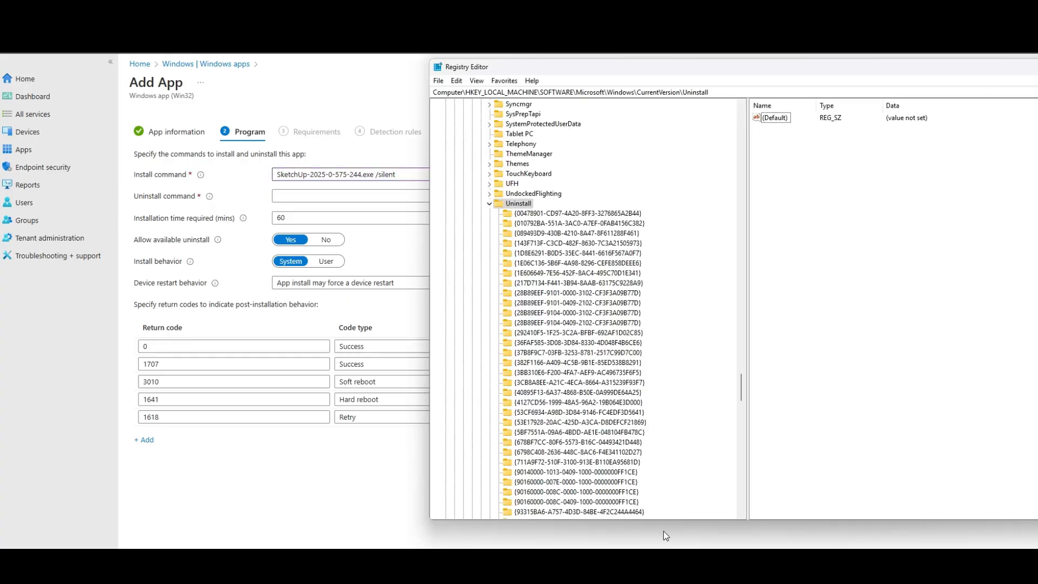
left_click(452, 91)
left_click(456, 81)
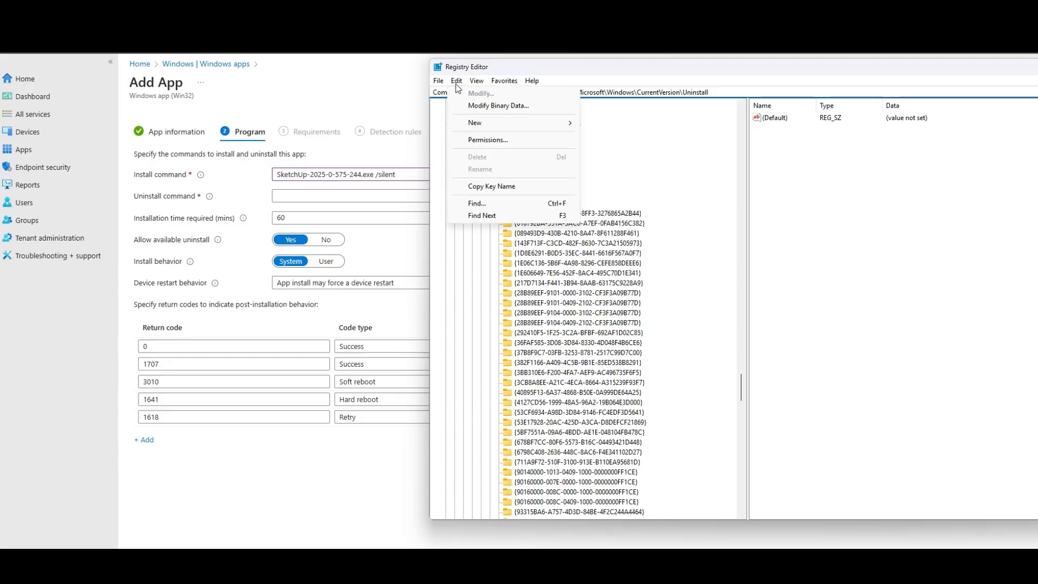
left_click(487, 203)
key("Return")
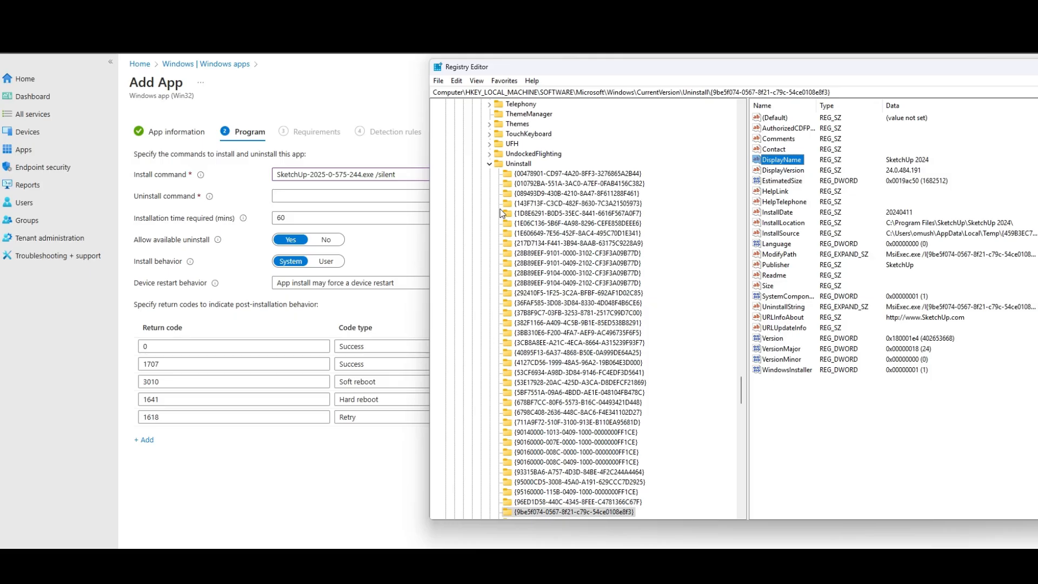
key("F3")
key("F3")
key("F3")
key("F3")
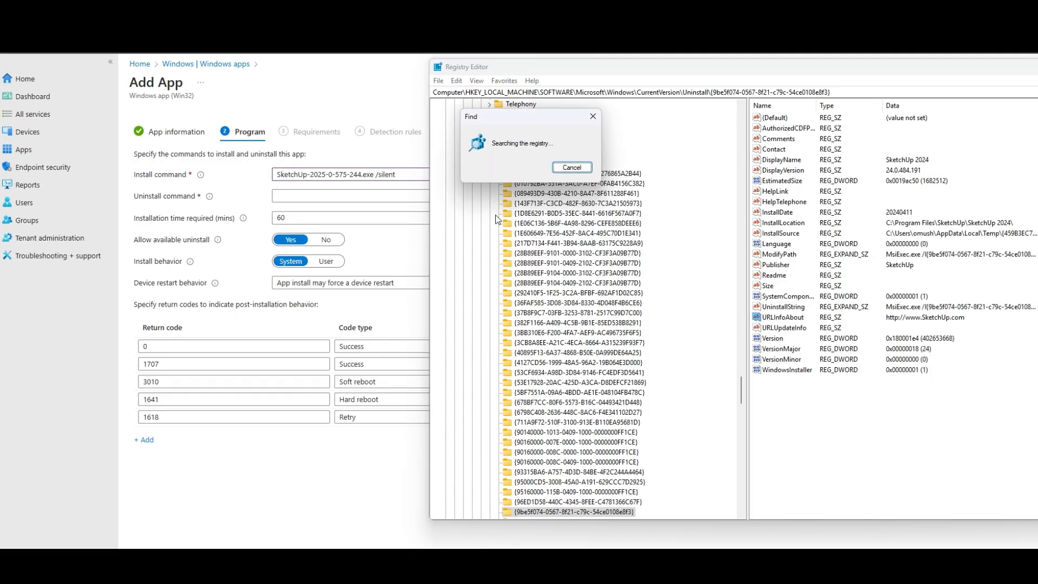
Return to the Uninstall key under CurrentVersion and repeat the search from there, stopping at the SketchUp 2025 entry
scroll(551, 268, "up", 20)
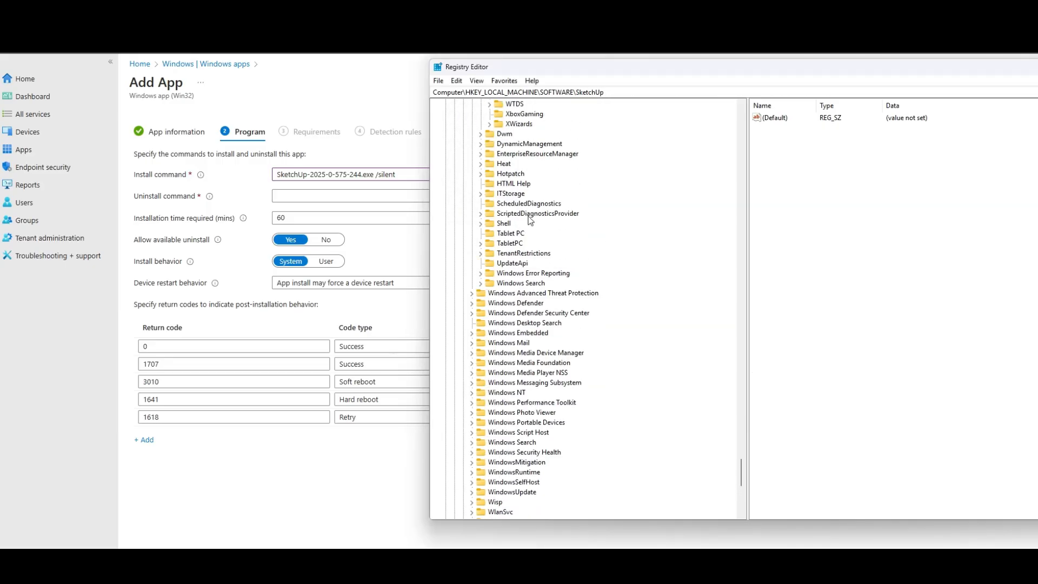
scroll(551, 232, "up", 20)
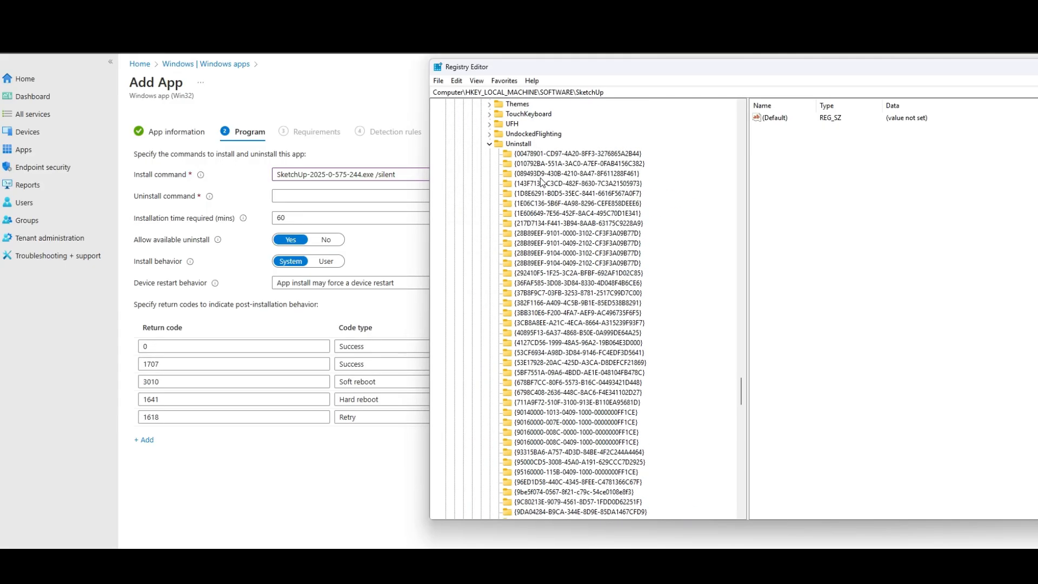
left_click(539, 257)
left_click(527, 262)
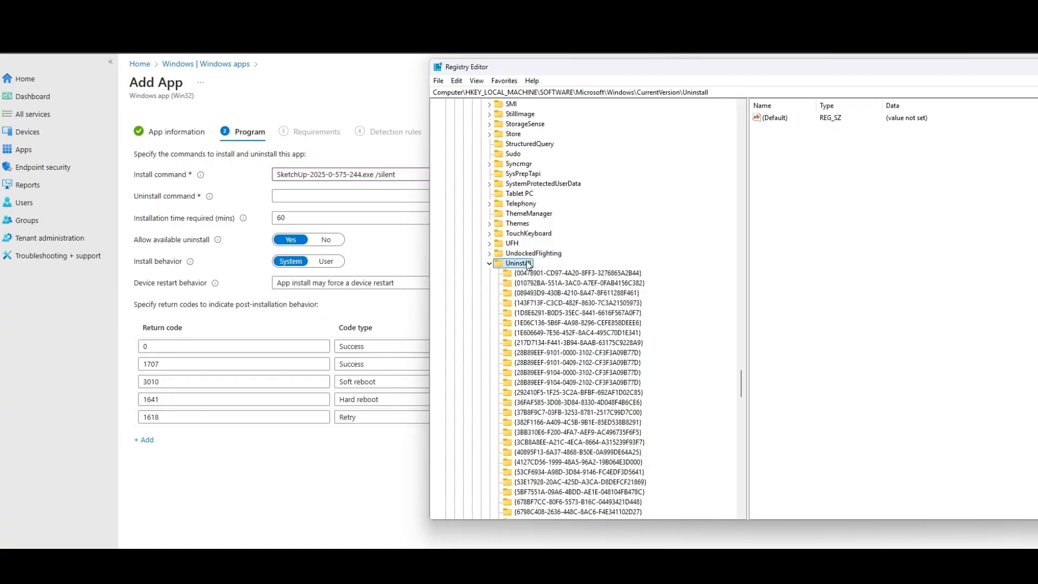
scroll(528, 264, "down", 1)
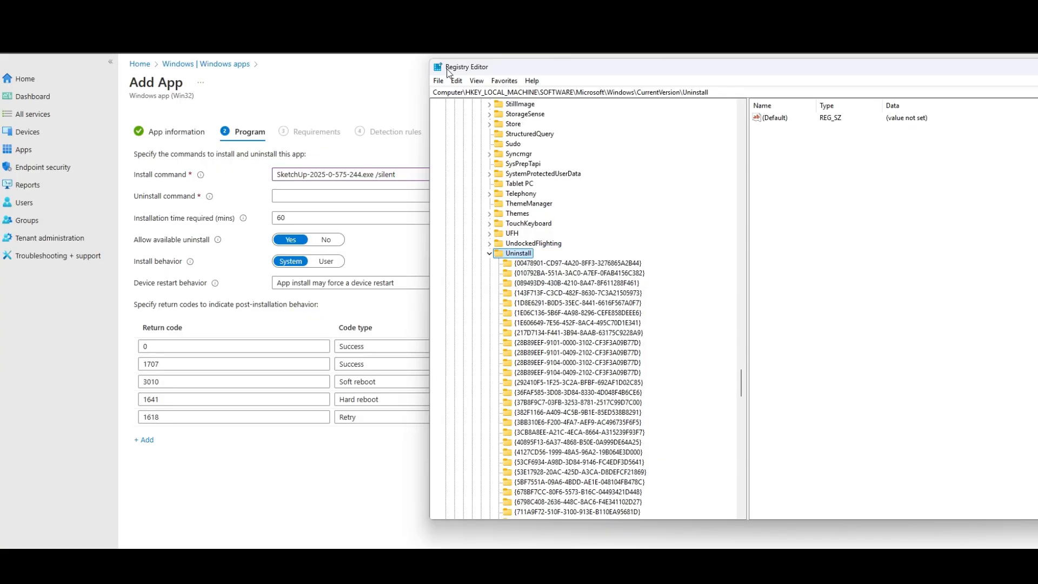
left_click(457, 81)
left_click(482, 174)
type("S")
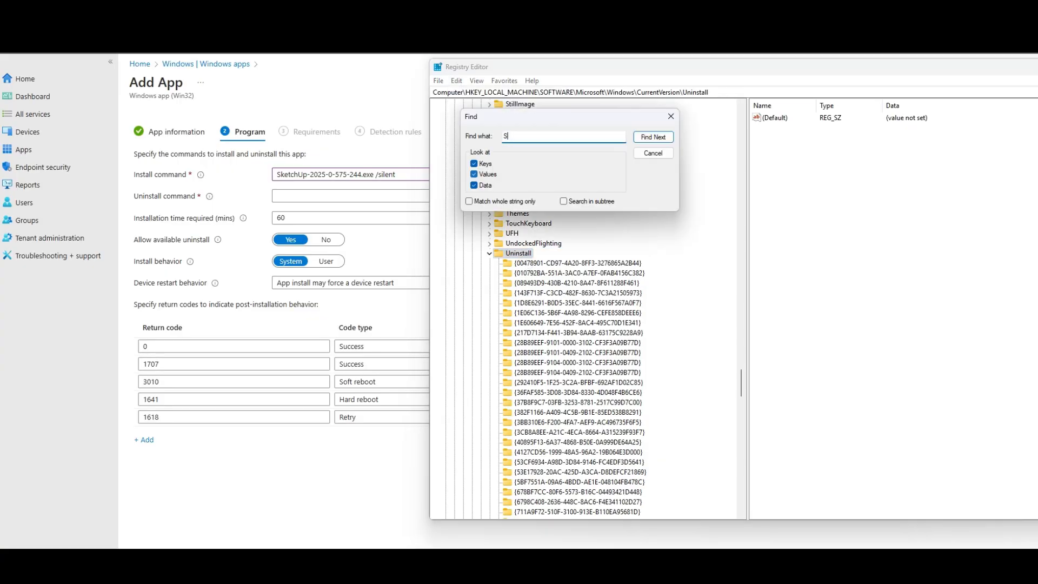
type("ketchu")
key("Return")
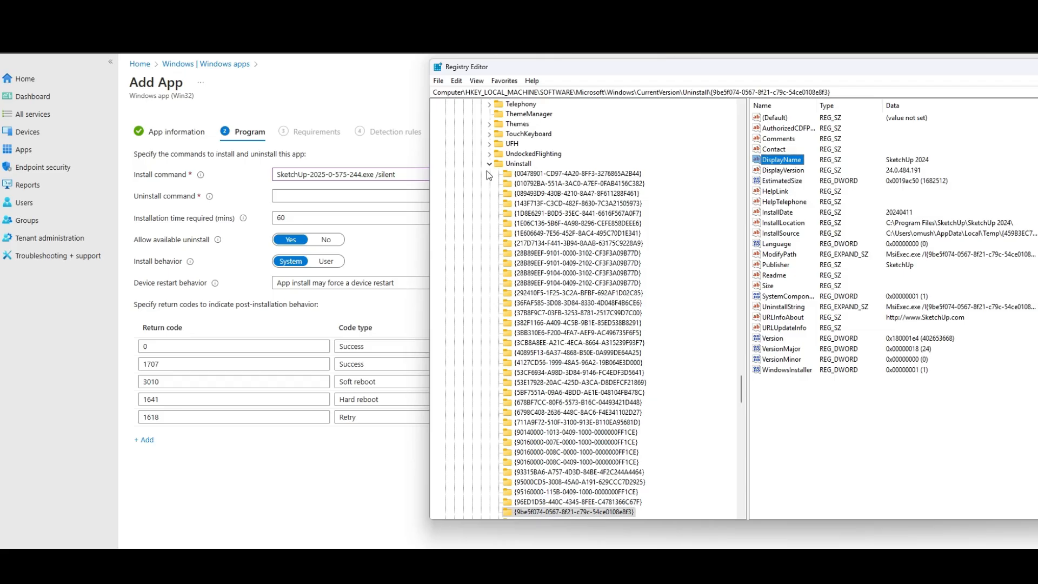
key("F3")
key("F3")
key("F3")
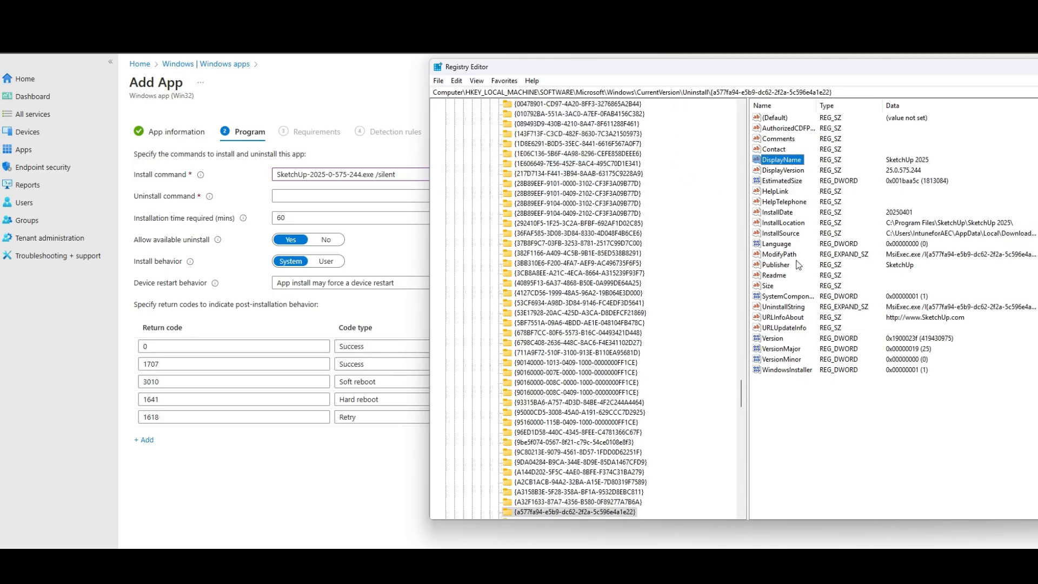
Copy the SketchUp 2025 UninstallString data into the app's uninstall command and set its MsiExec.exe switch to /x
double_click(792, 308)
key("ctrl+c")
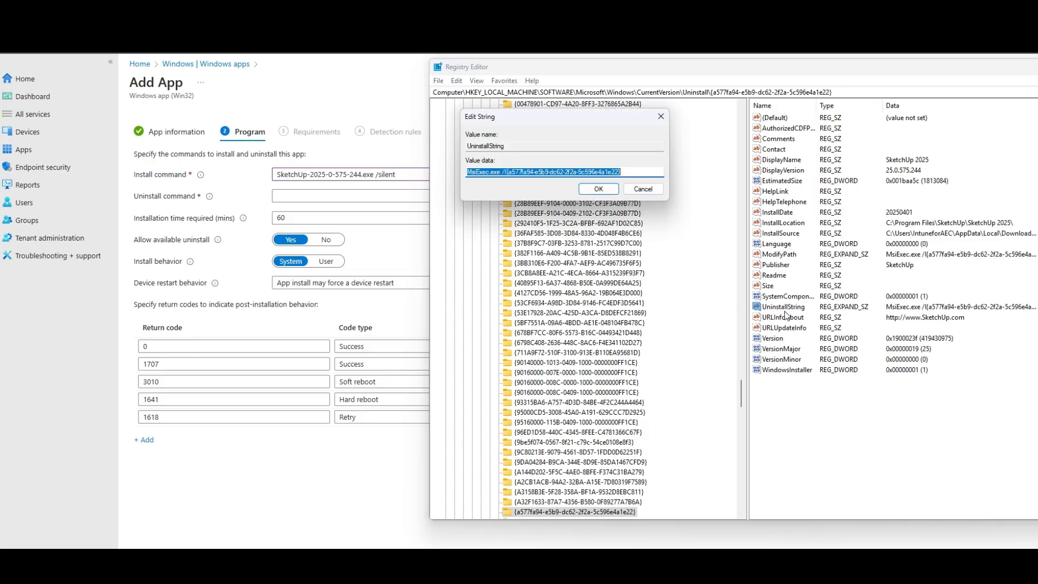
left_click(319, 196)
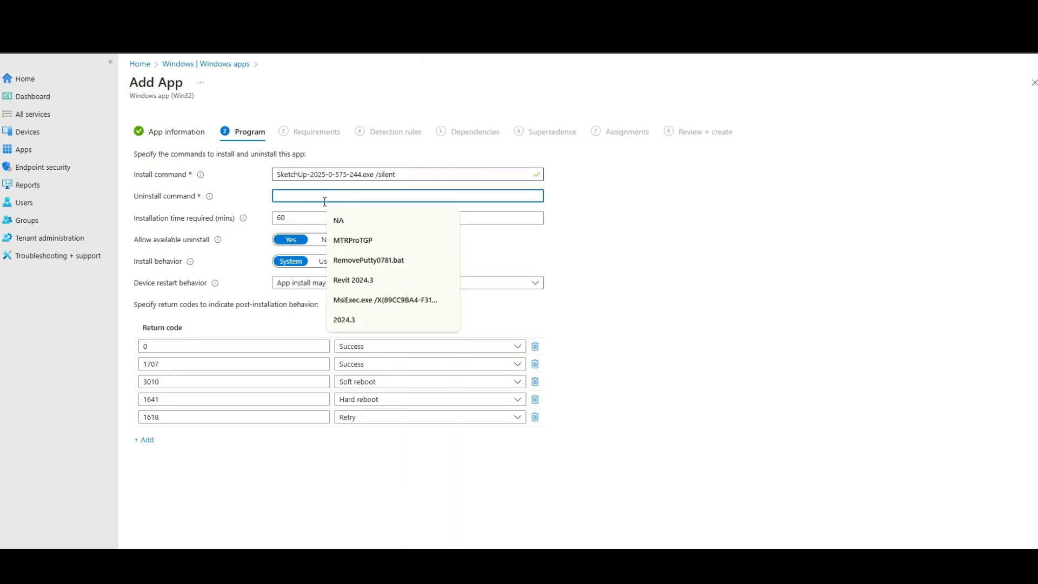
key("ctrl+v")
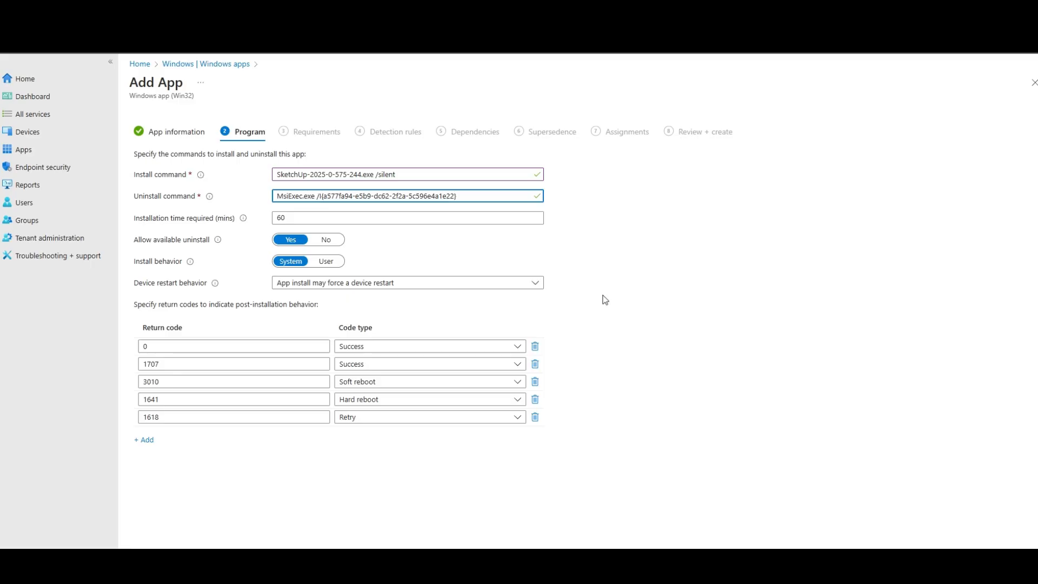
key("BackSpace")
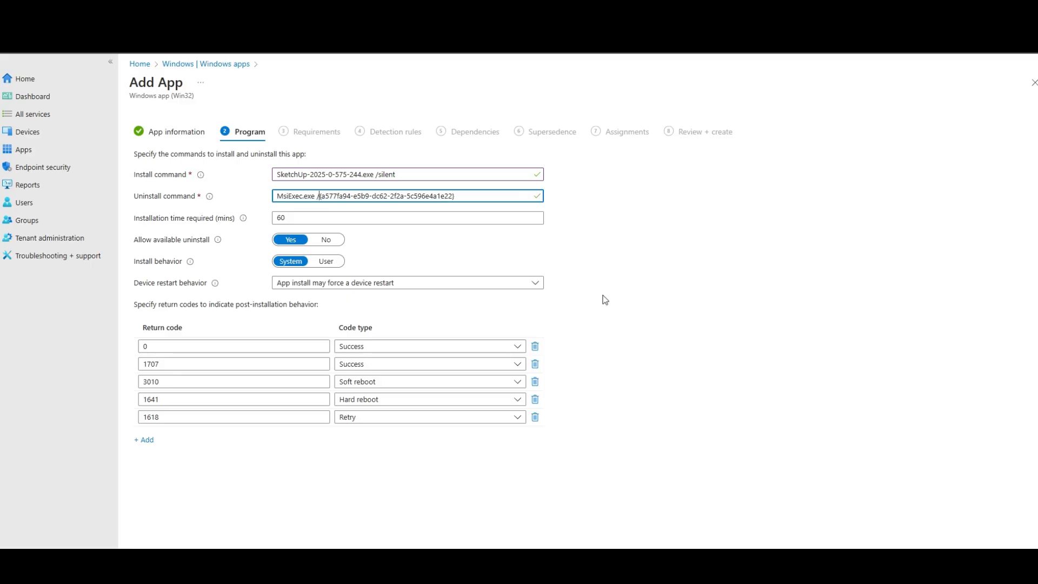
type("x")
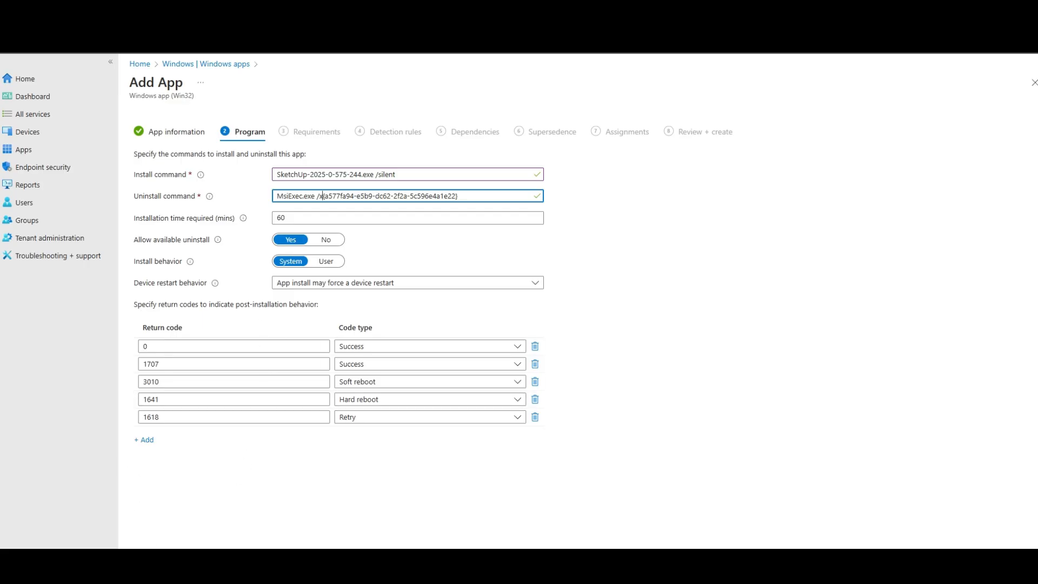
Set the required operating system architecture to 64-bit and pick the first listed minimum operating system
left_click(212, 562)
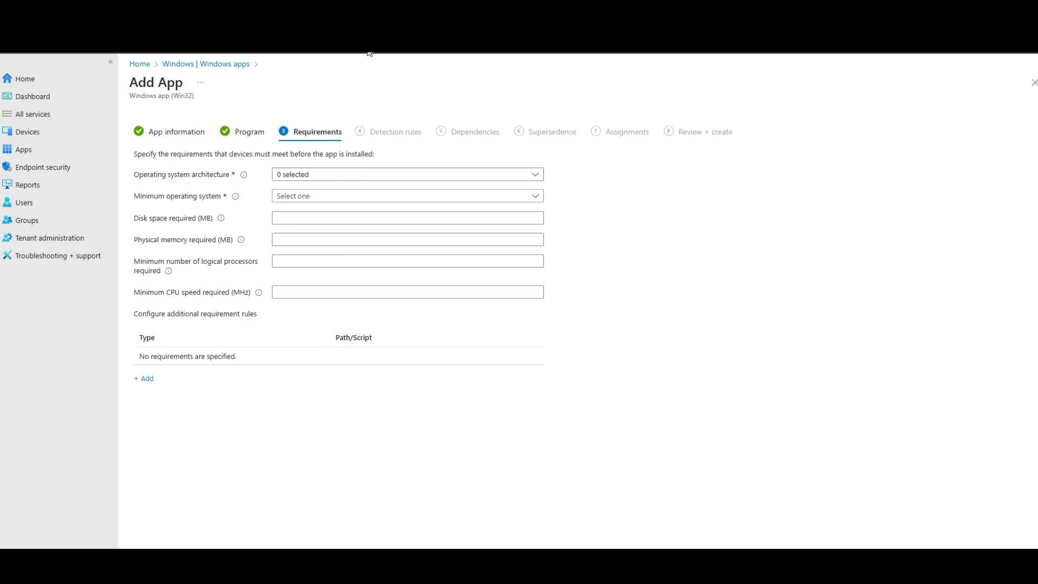
left_click(312, 180)
left_click(305, 209)
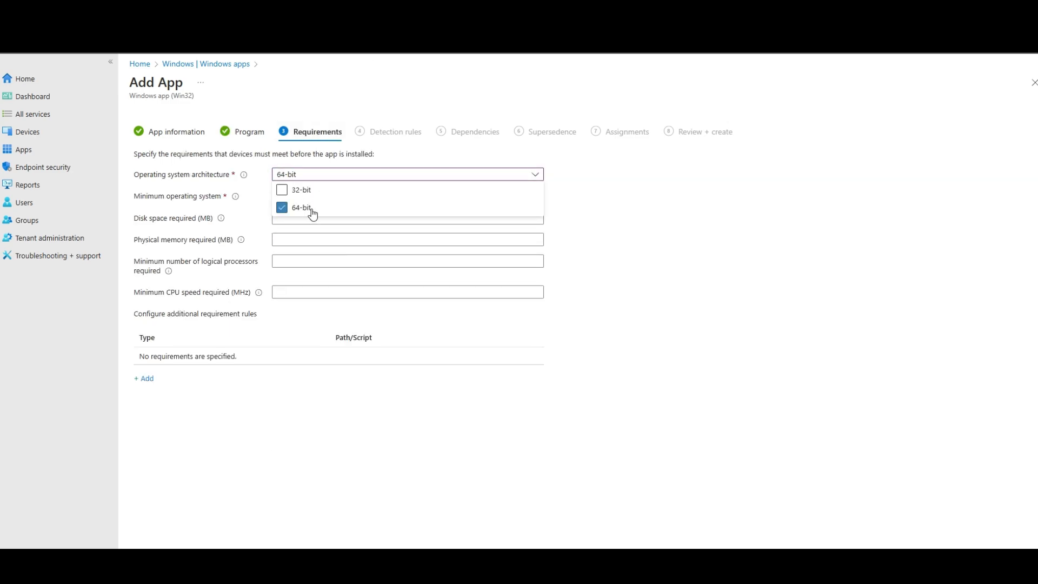
left_click(778, 258)
left_click(347, 199)
left_click(341, 211)
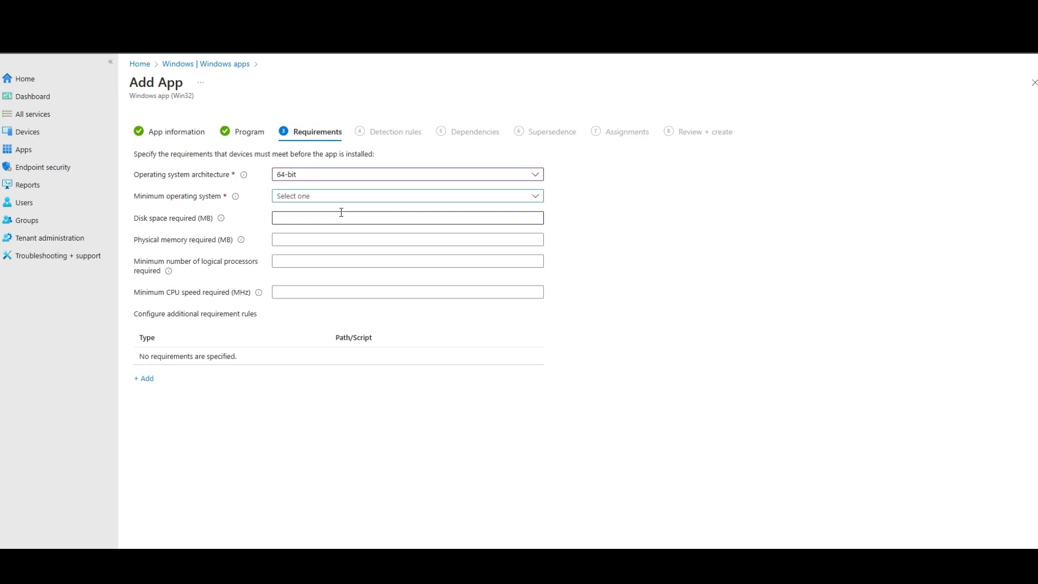
Set the detection rules format to Manually configure detection rules and add a rule of type Registry
left_click(212, 562)
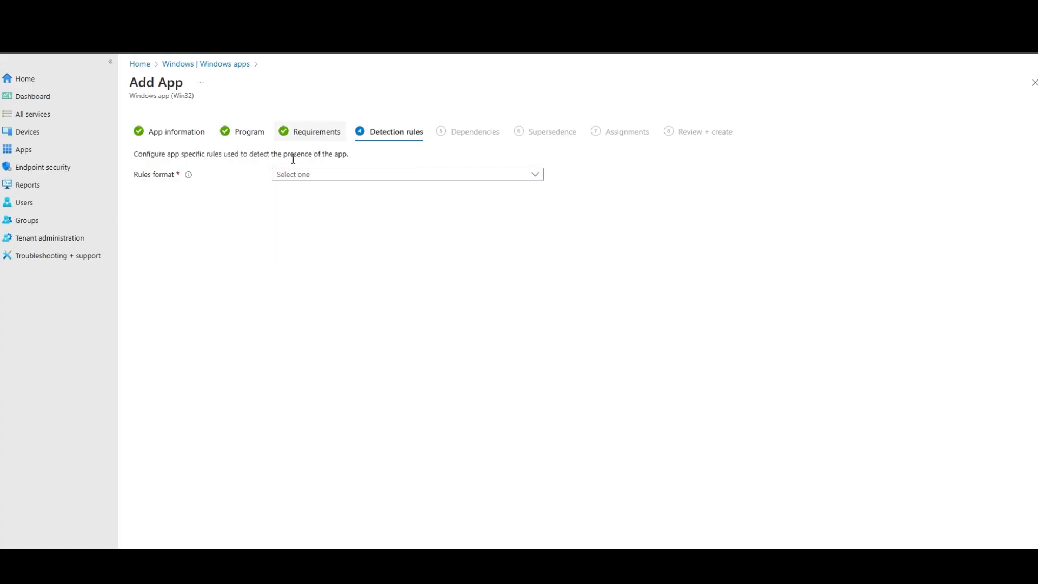
left_click(290, 176)
left_click(314, 191)
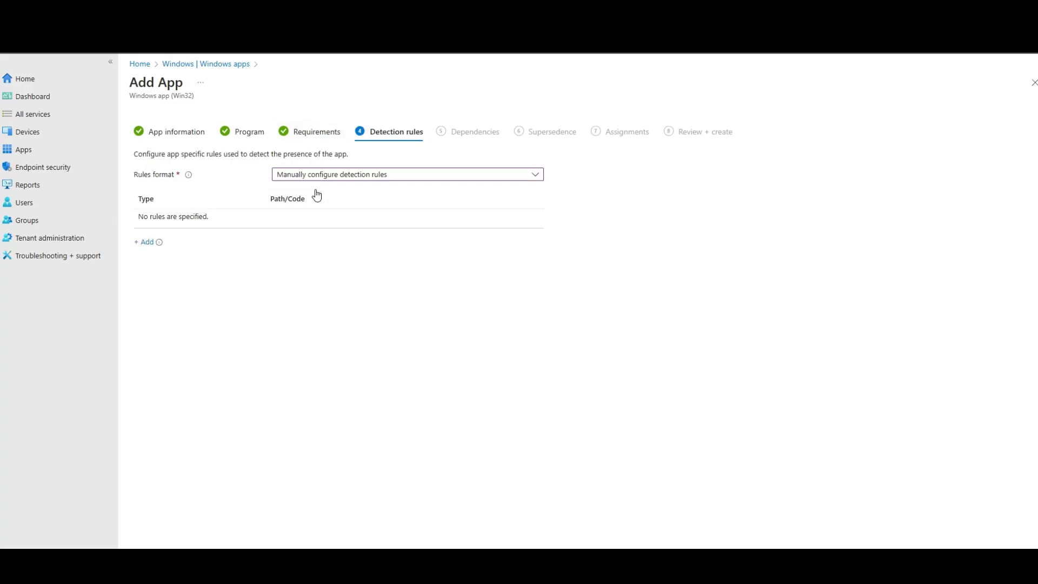
left_click(145, 243)
left_click(853, 127)
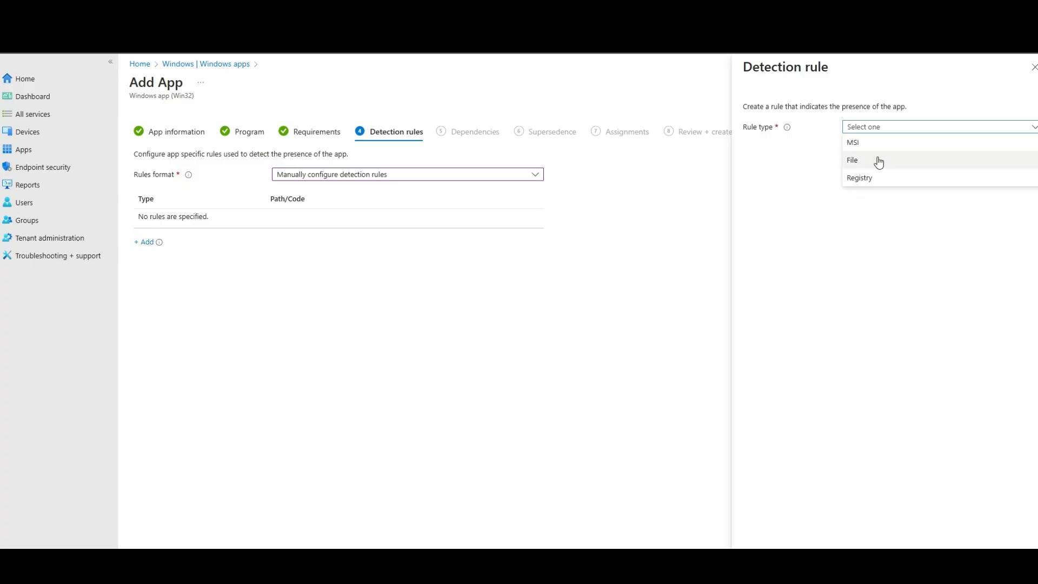
left_click(872, 178)
Copy the SketchUp 2025 uninstall key's registry path, starting at HKEY_LOCAL_MACHINE, and paste it as the detection rule's key path
left_click(868, 160)
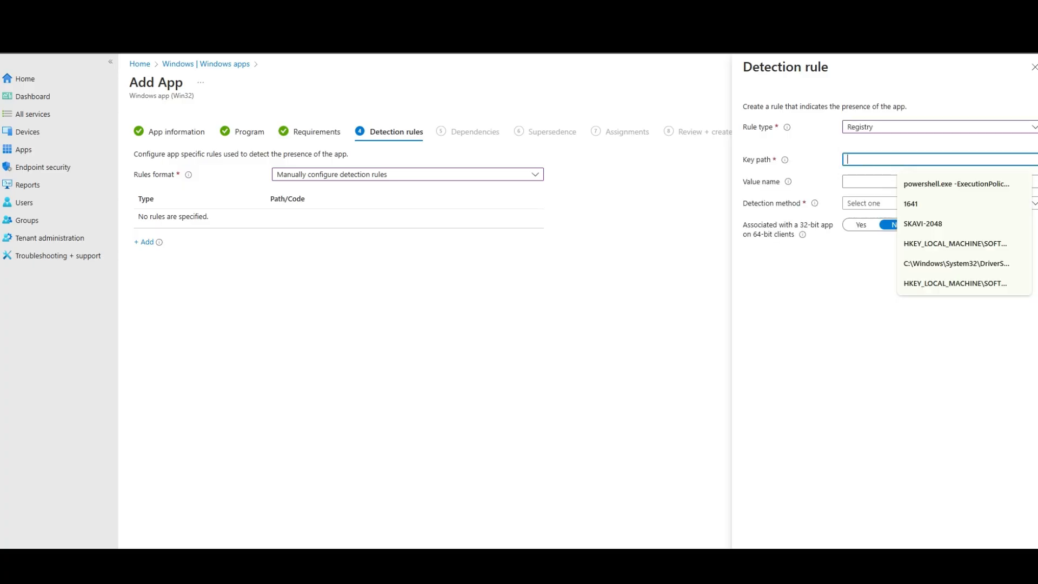
left_click(616, 564)
left_click(657, 192)
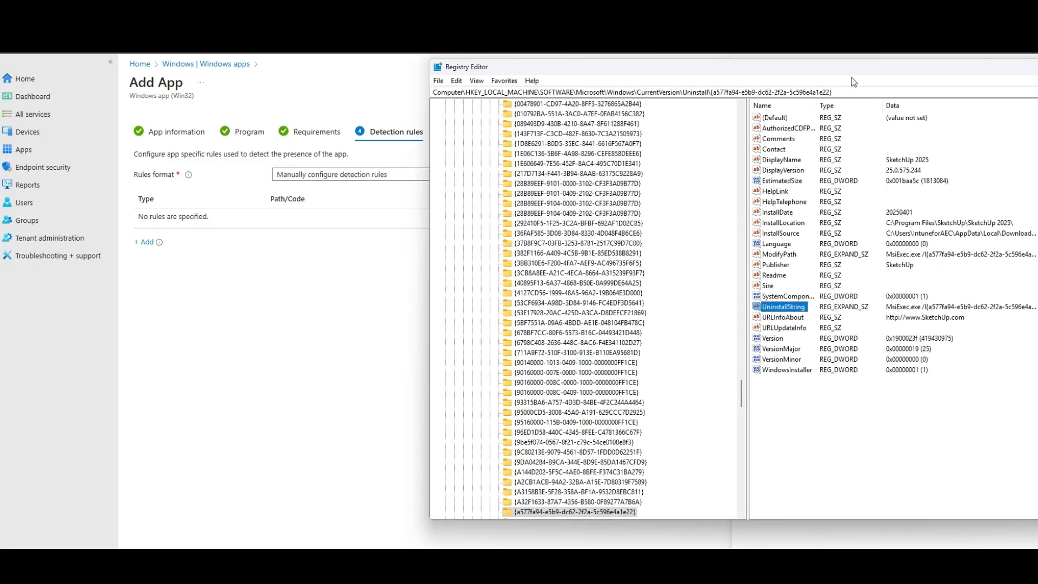
left_click_drag(835, 92, 468, 73)
key("ctrl+c")
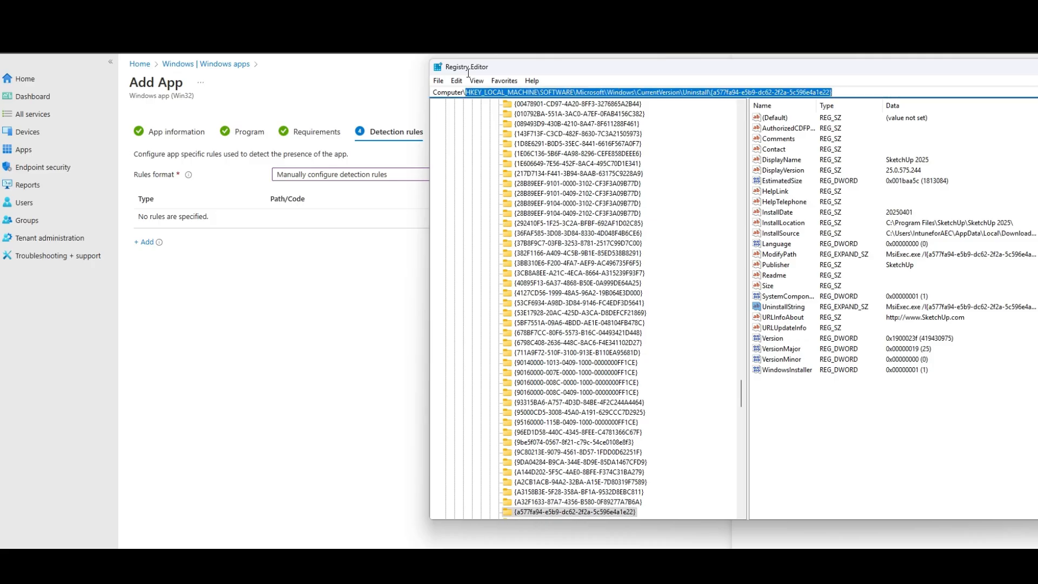
left_click_drag(813, 67, 401, 155)
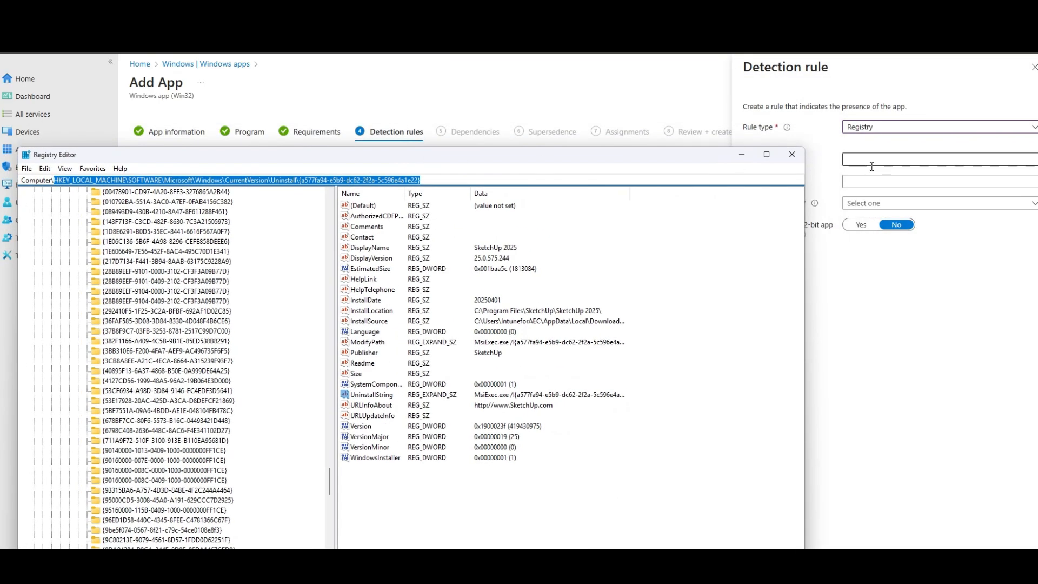
left_click(871, 160)
key("ctrl+v")
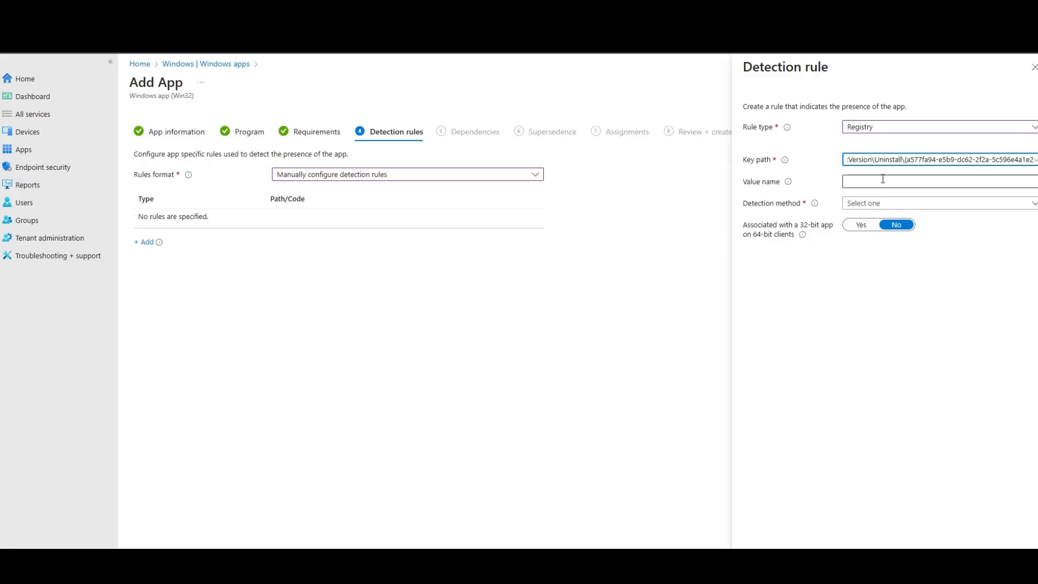
Copy the DisplayVersion value name from the SketchUp 2025 key in Registry Editor and paste it as the detection rule's value name
left_click(882, 179)
left_click(734, 547)
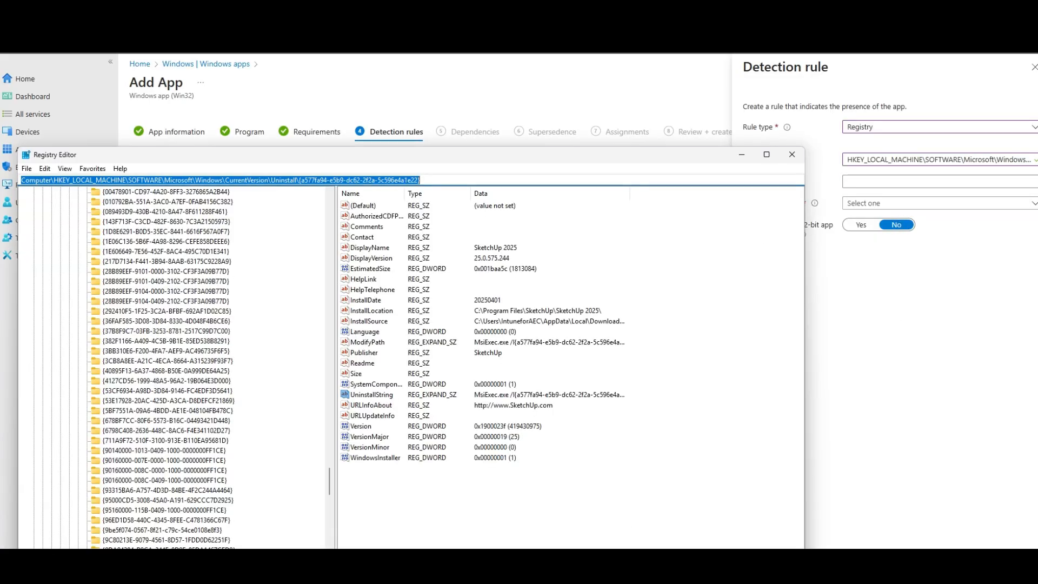
double_click(387, 259)
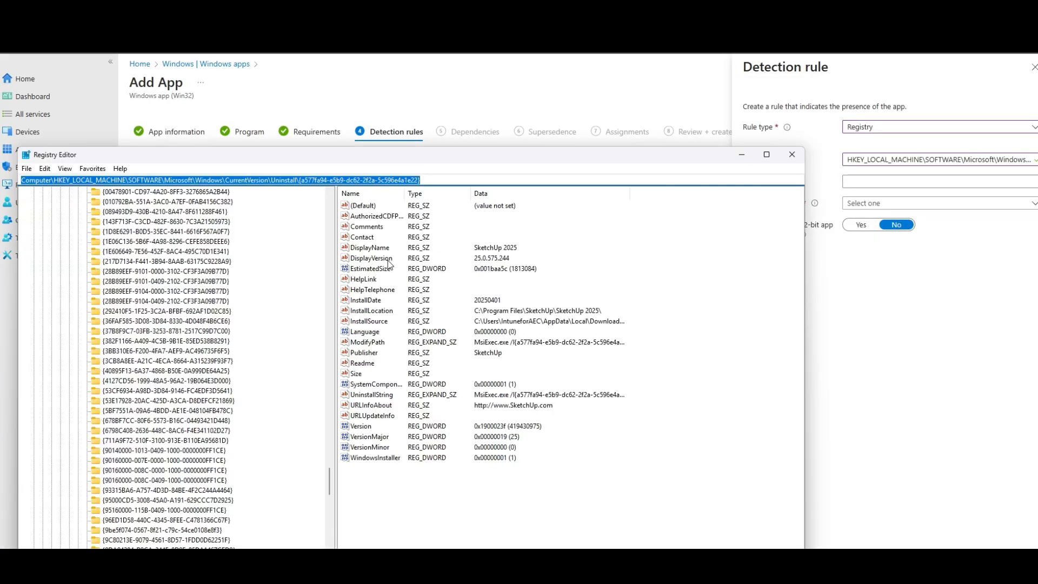
double_click(106, 232)
key("ctrl+c")
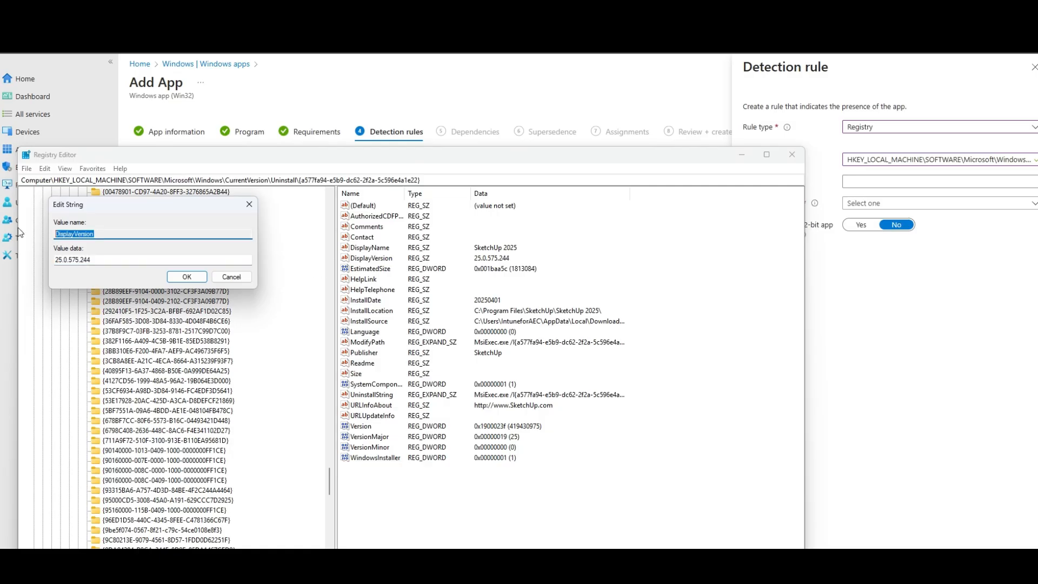
left_click(905, 182)
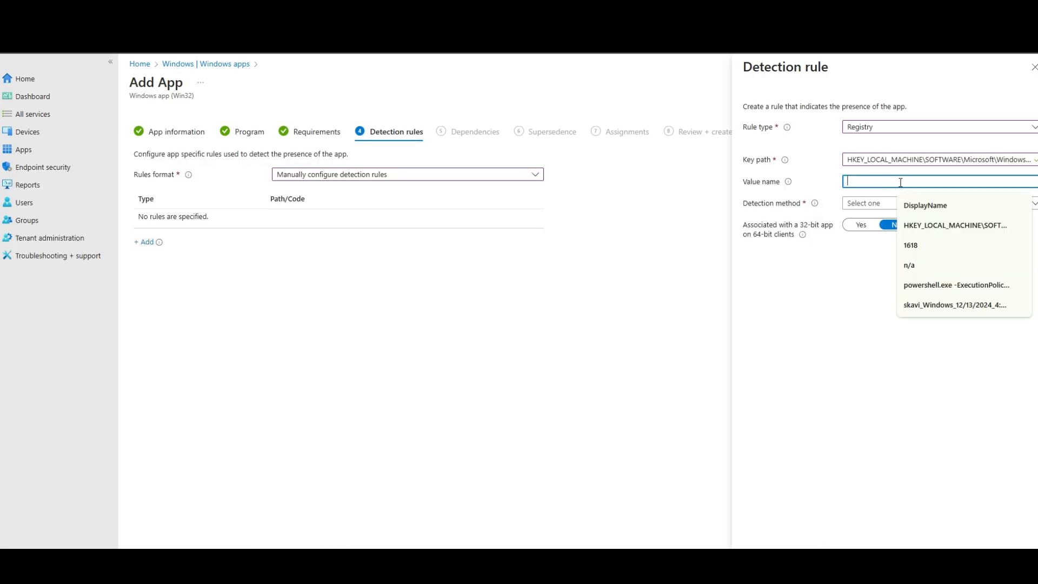
key("ctrl+v")
Set the rule's detection method to String comparison with the operator Equals
left_click(881, 204)
left_click(872, 254)
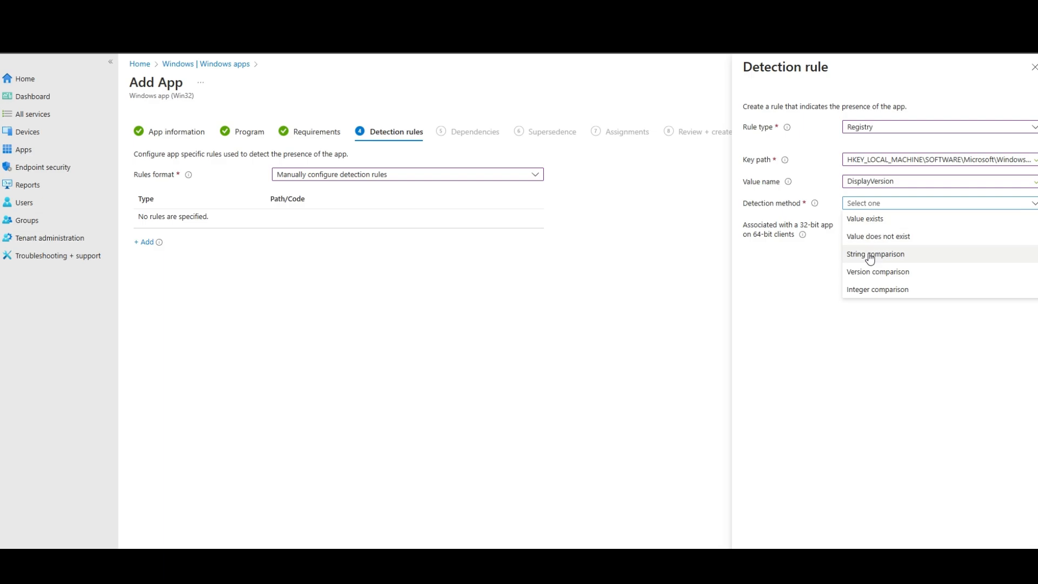
left_click(869, 226)
left_click(861, 238)
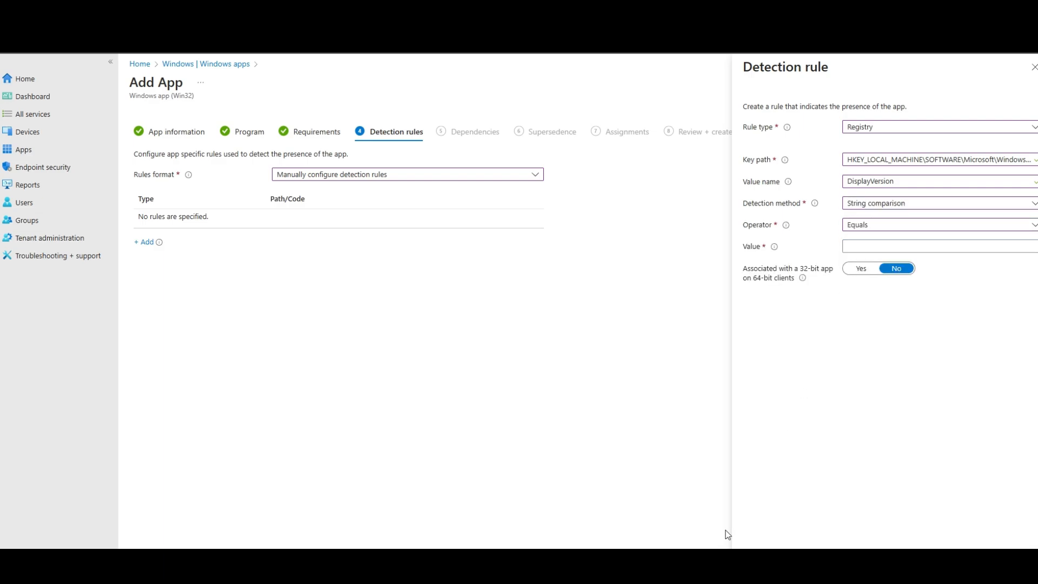
Copy the DisplayVersion data 25.0.575.244 from Registry Editor and paste it as the detection rule's comparison value
key("alt+Tab")
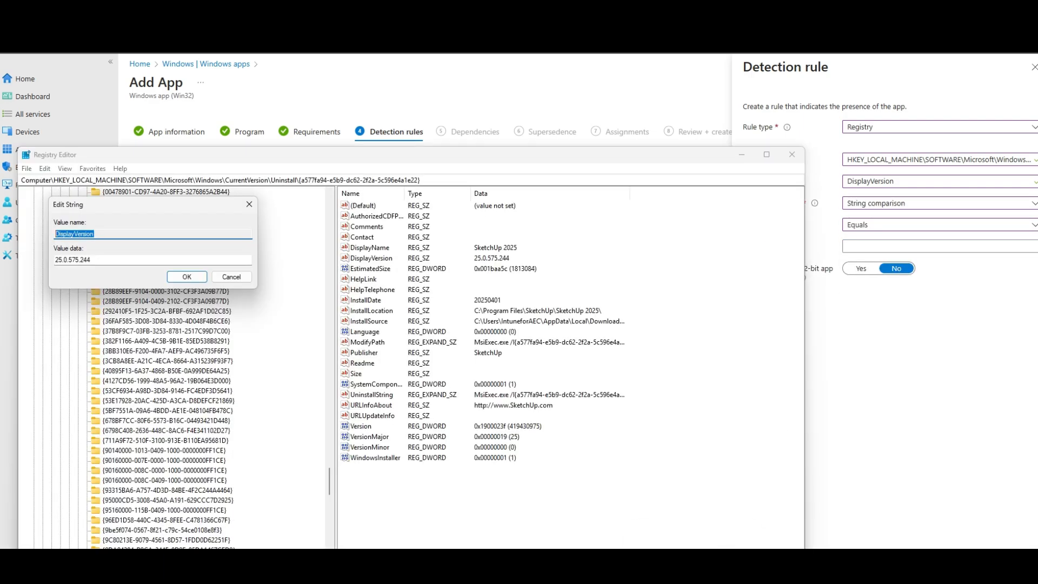
left_click(238, 277)
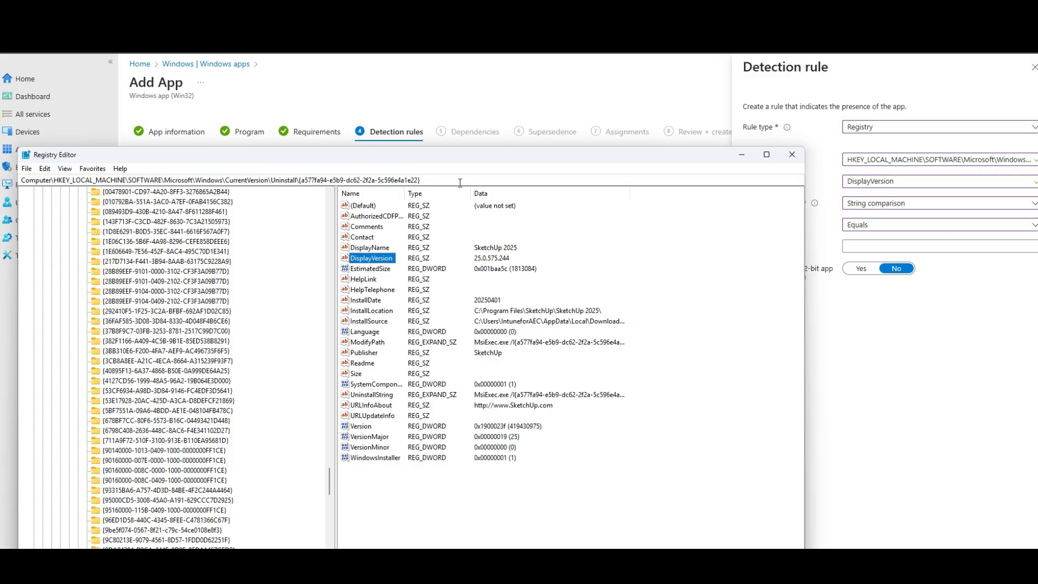
double_click(391, 262)
key("ctrl+c")
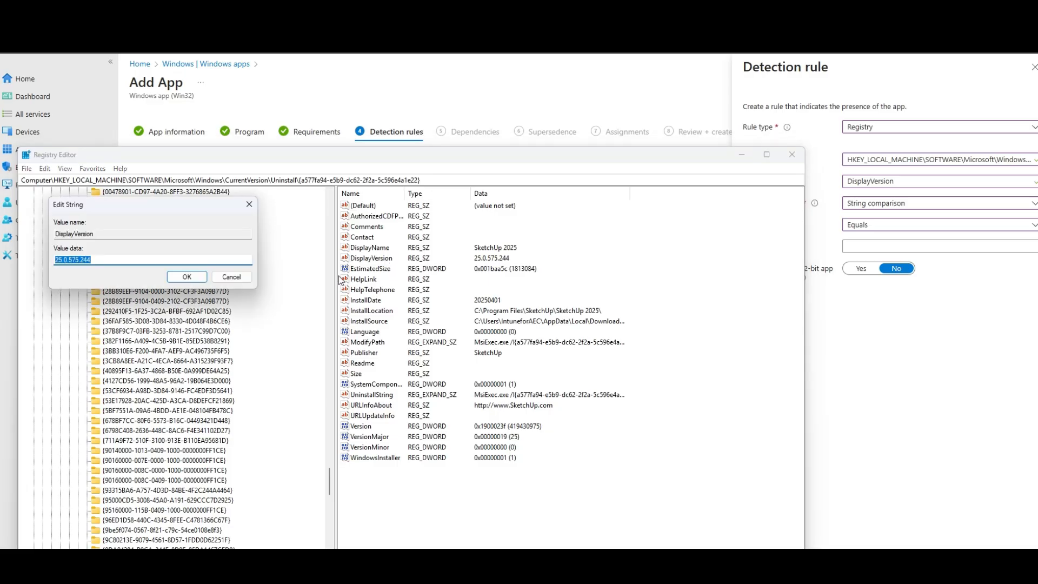
left_click(906, 244)
key("ctrl+v")
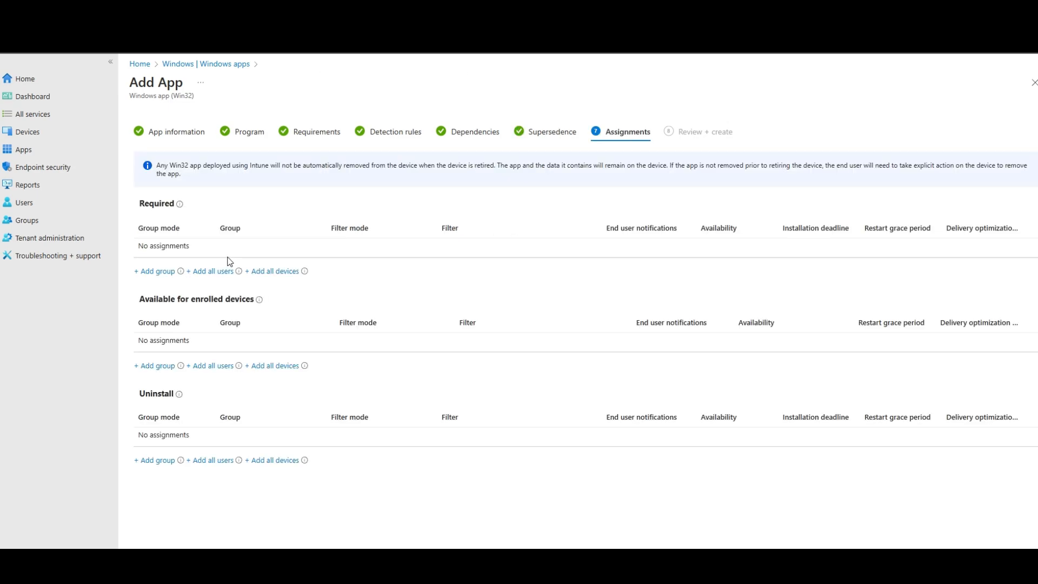
Assign the app as Required to all devices and as Available for enrolled devices to all users
left_click(276, 272)
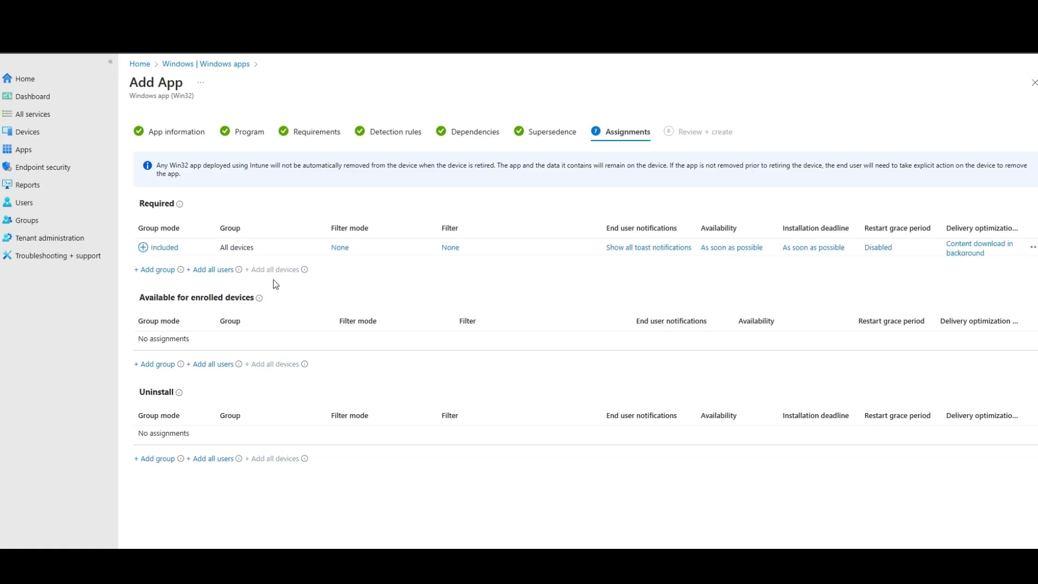
left_click(213, 364)
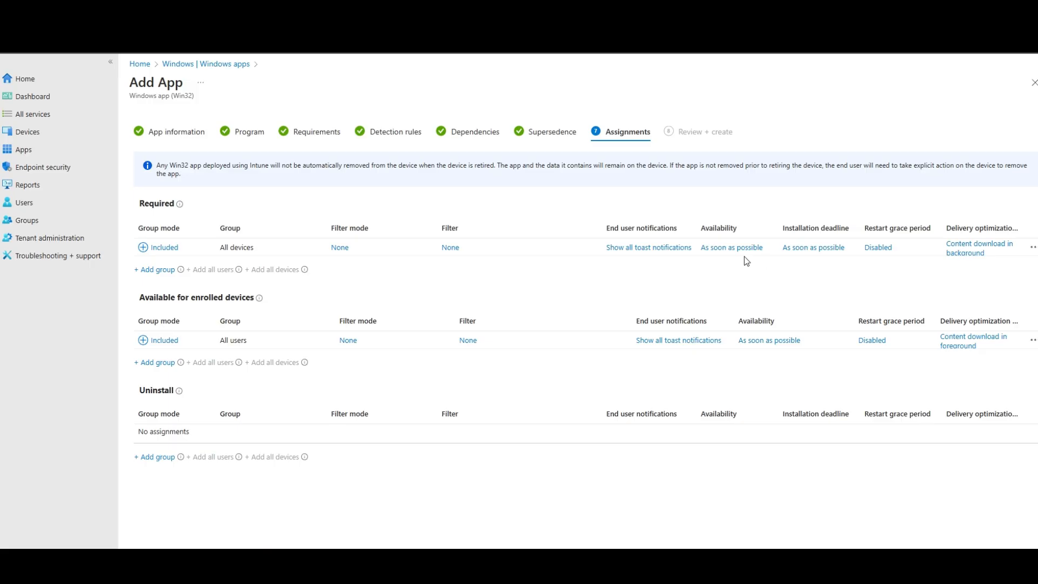
Set the required all-devices assignment to device time zone with availability at a specific date and time, and remove that assignment
left_click(727, 250)
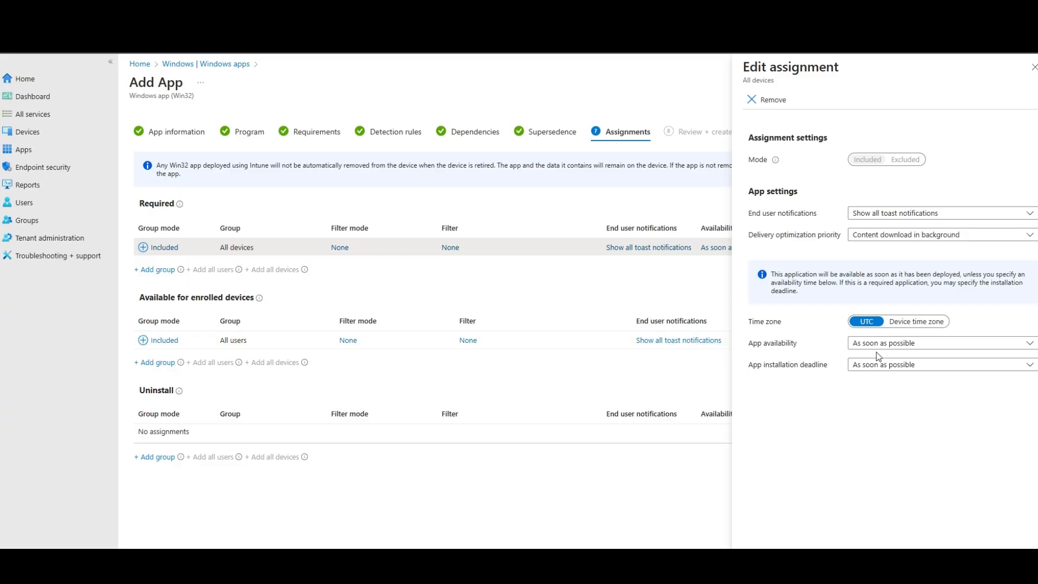
left_click(894, 324)
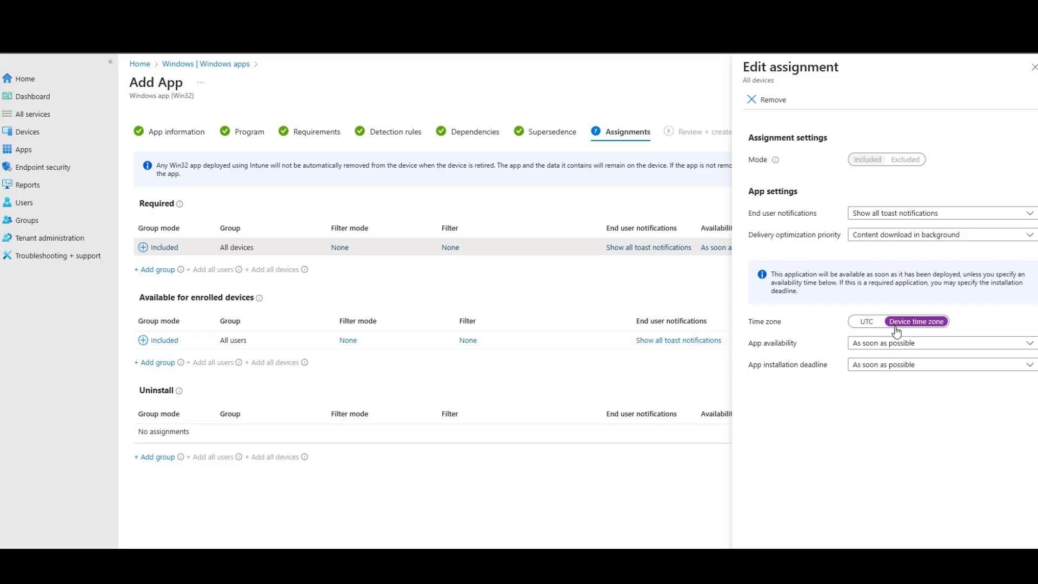
left_click(890, 343)
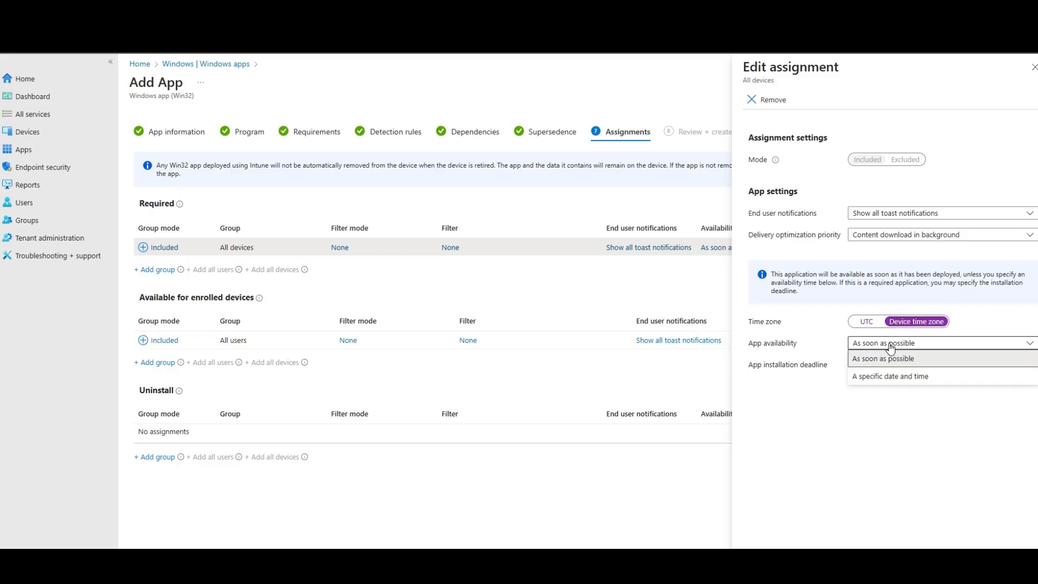
left_click(889, 376)
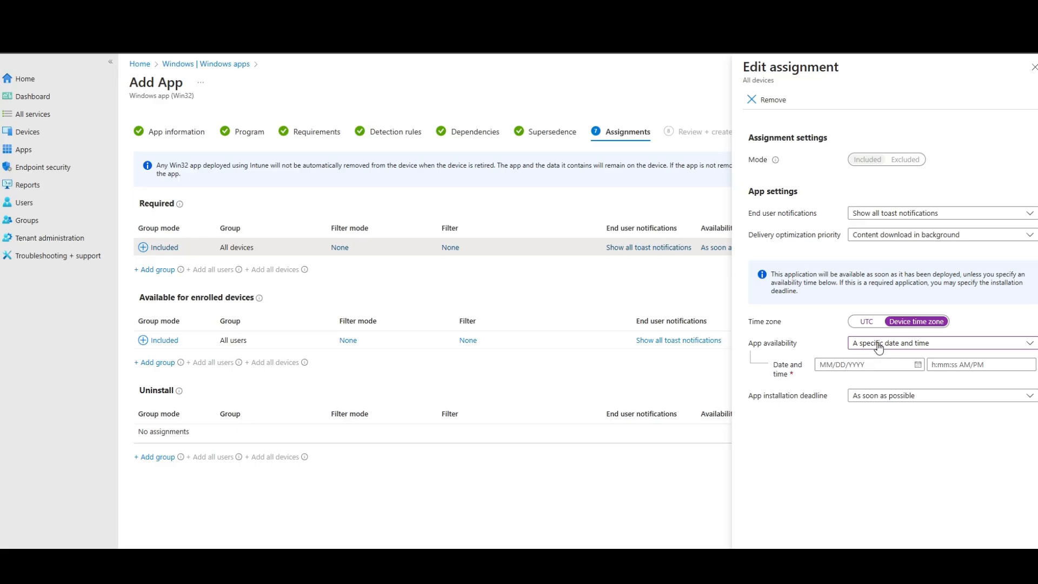
left_click(885, 397)
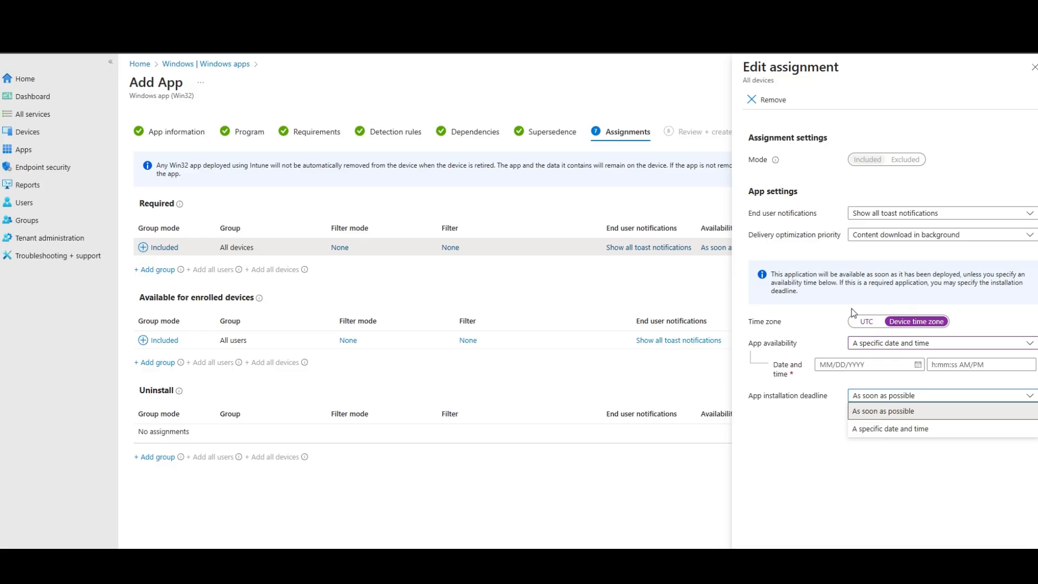
left_click(750, 104)
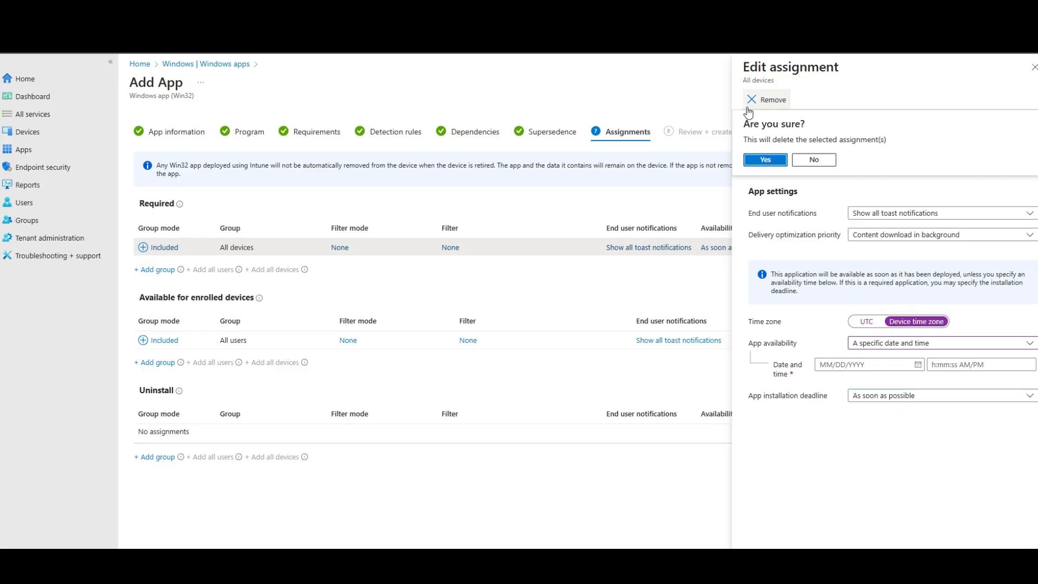
left_click(761, 160)
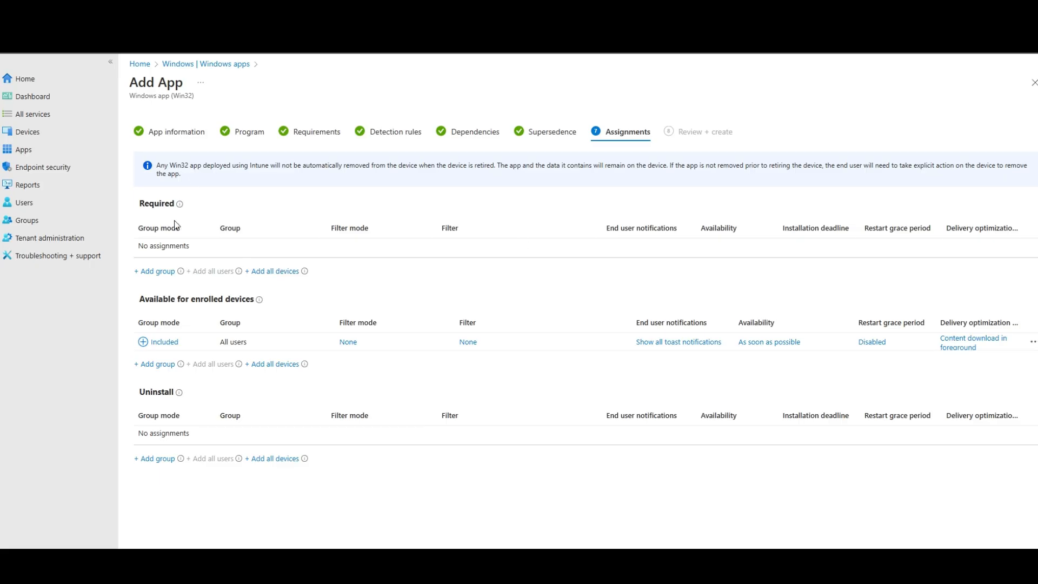
Assign the app as Required to all devices again and create the SketchUp 2025 app
left_click(275, 270)
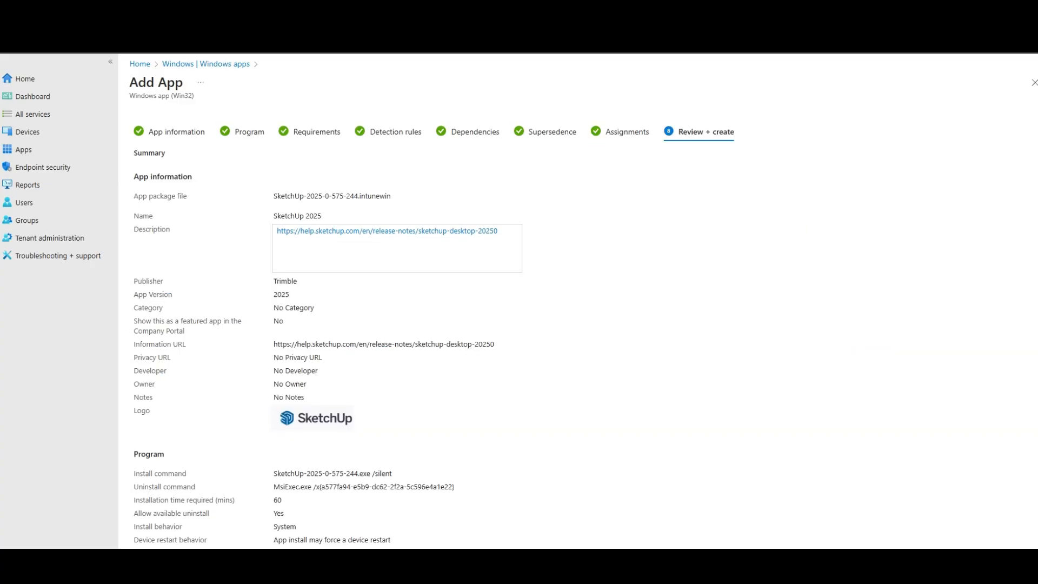
left_click(207, 561)
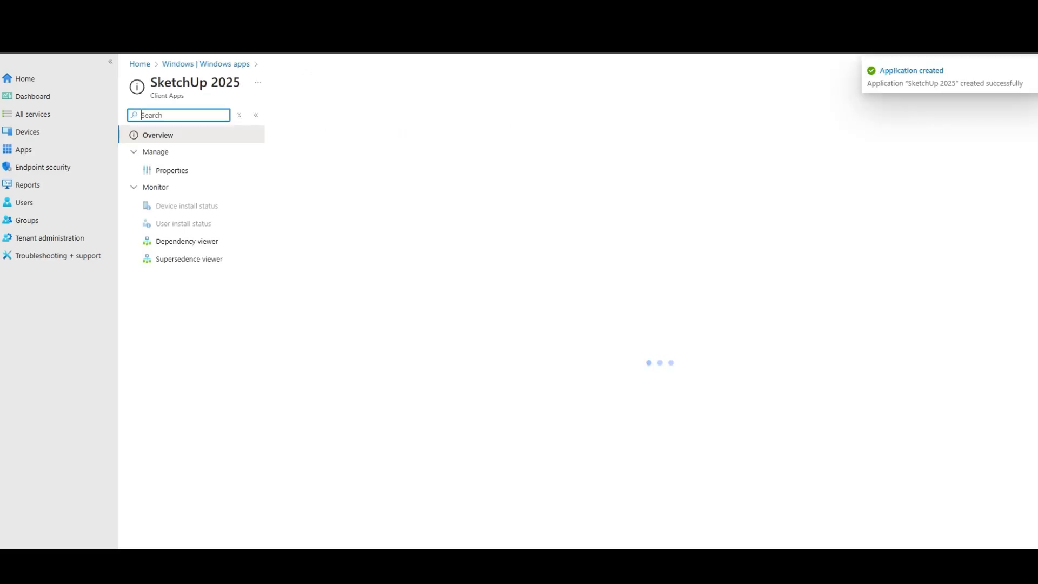